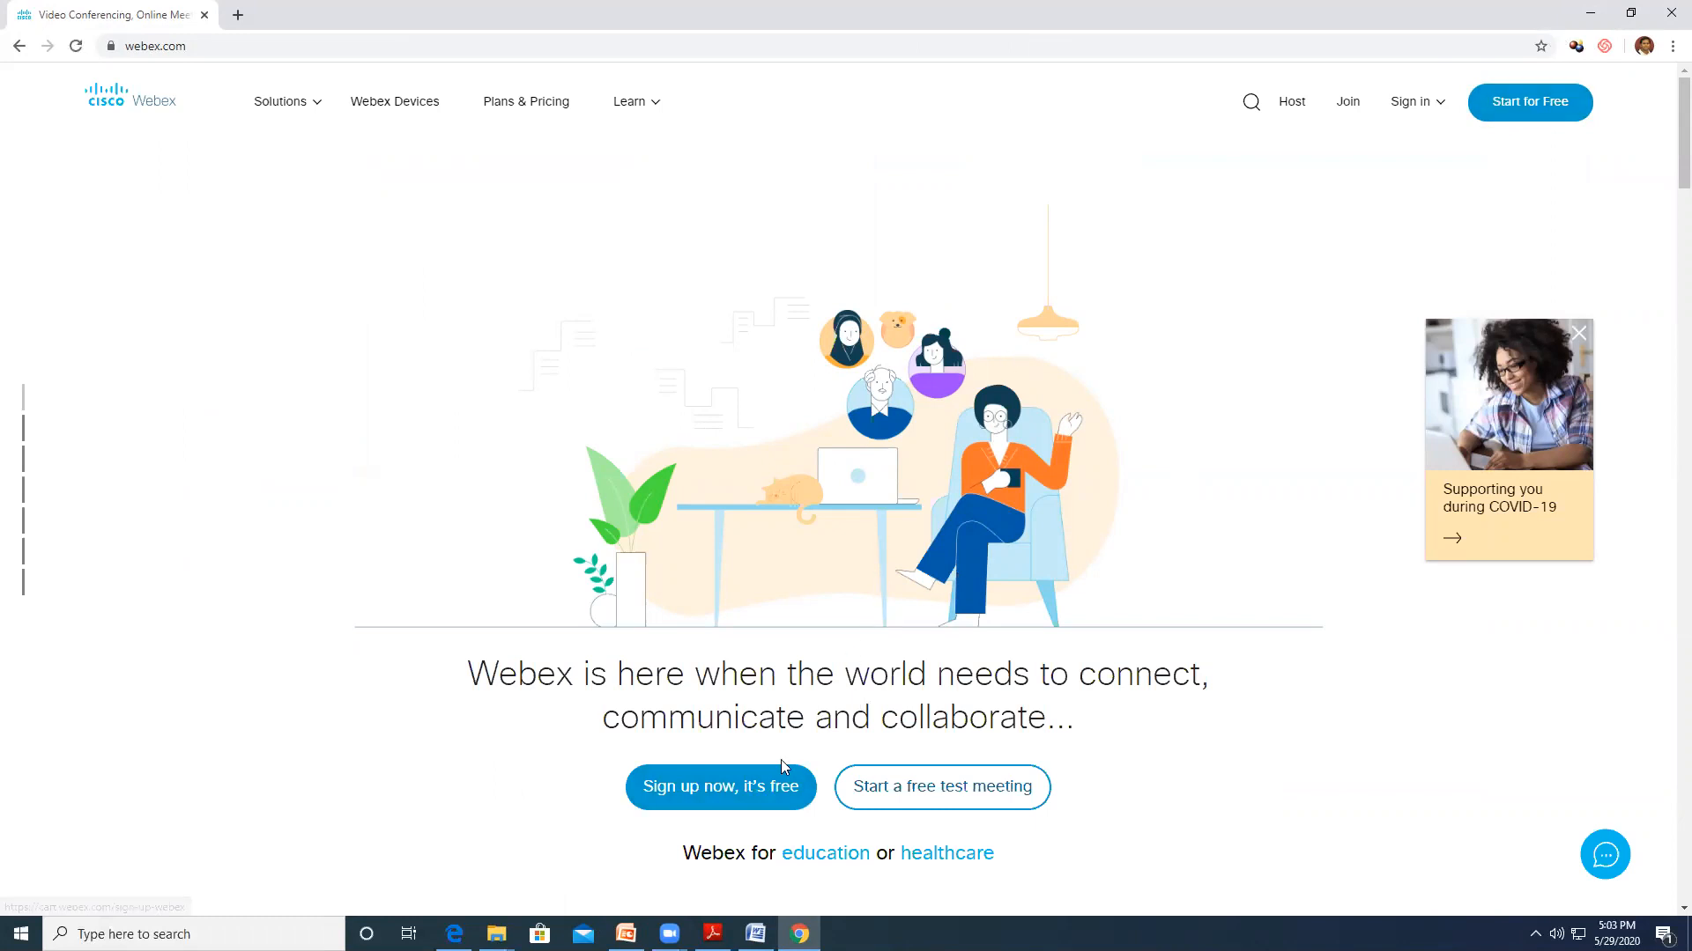
Glance at the free sign-up page, return to the Webex home page, and show the sign-in choices
click(739, 807)
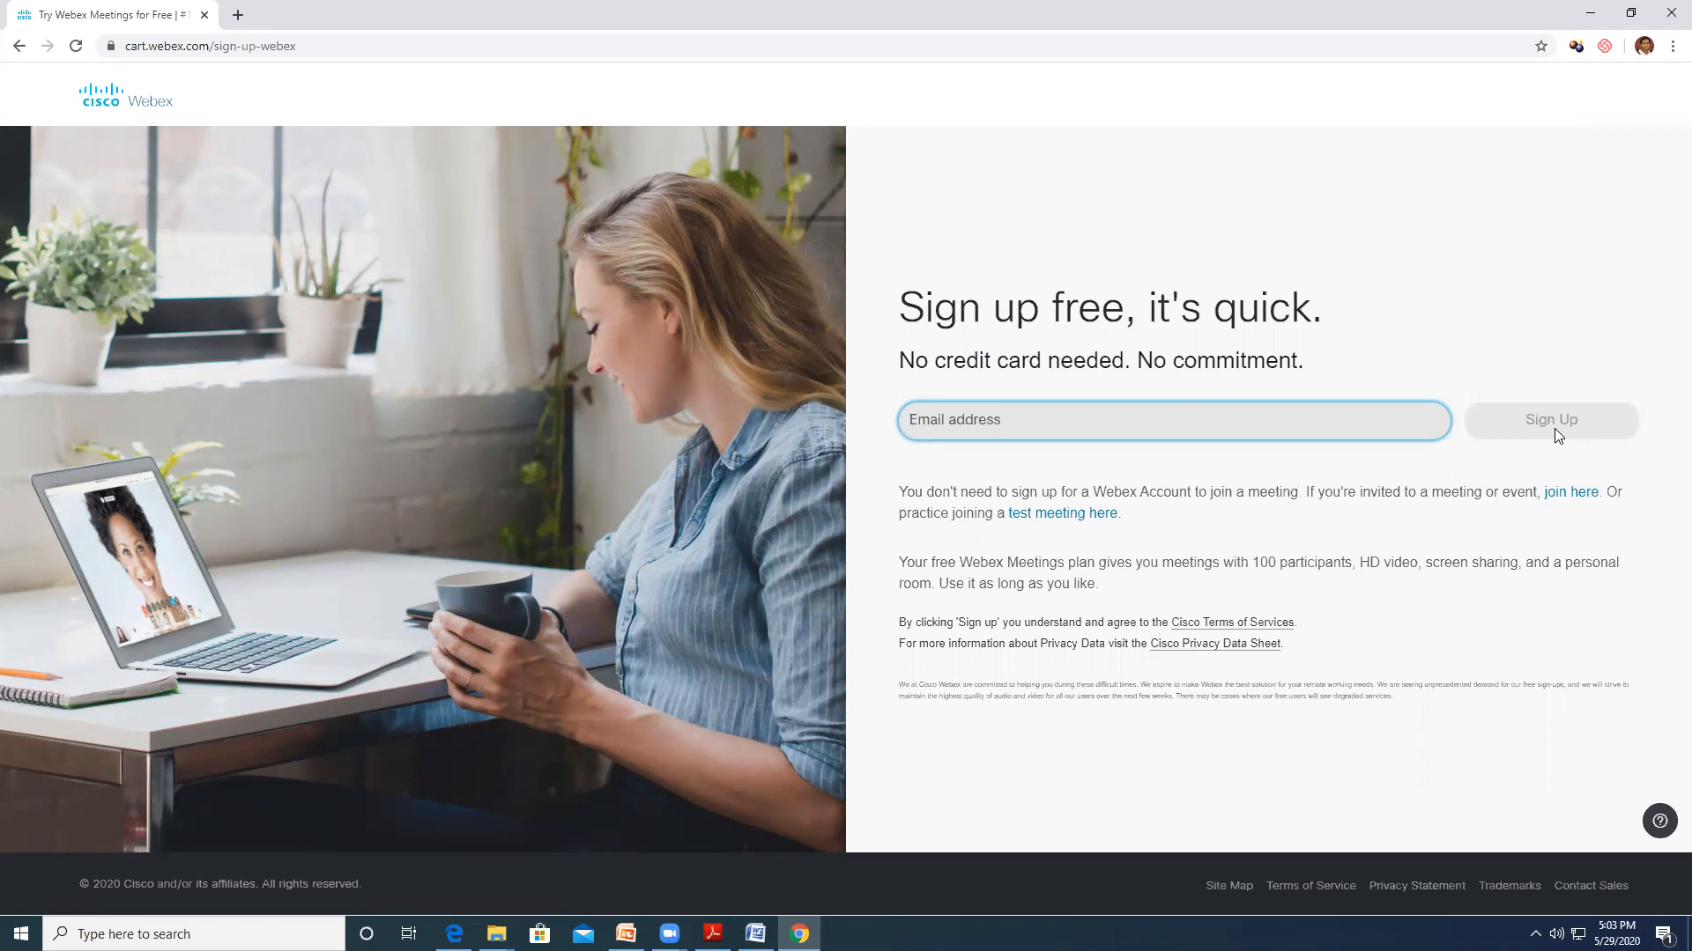
click(138, 101)
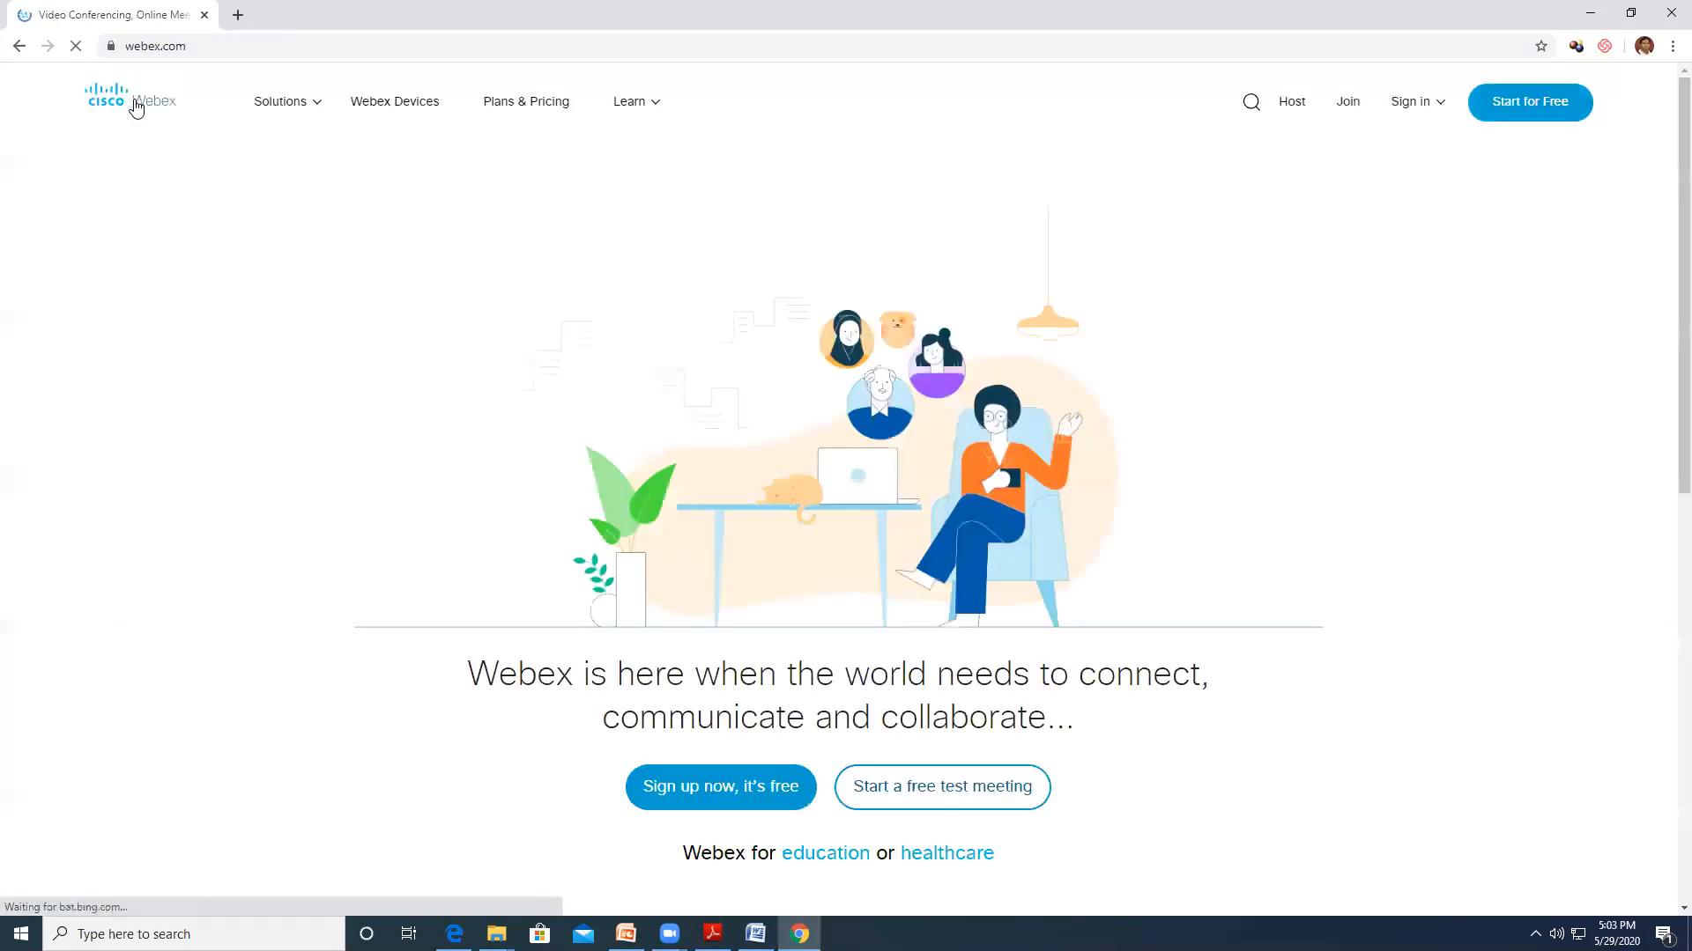
click(1421, 103)
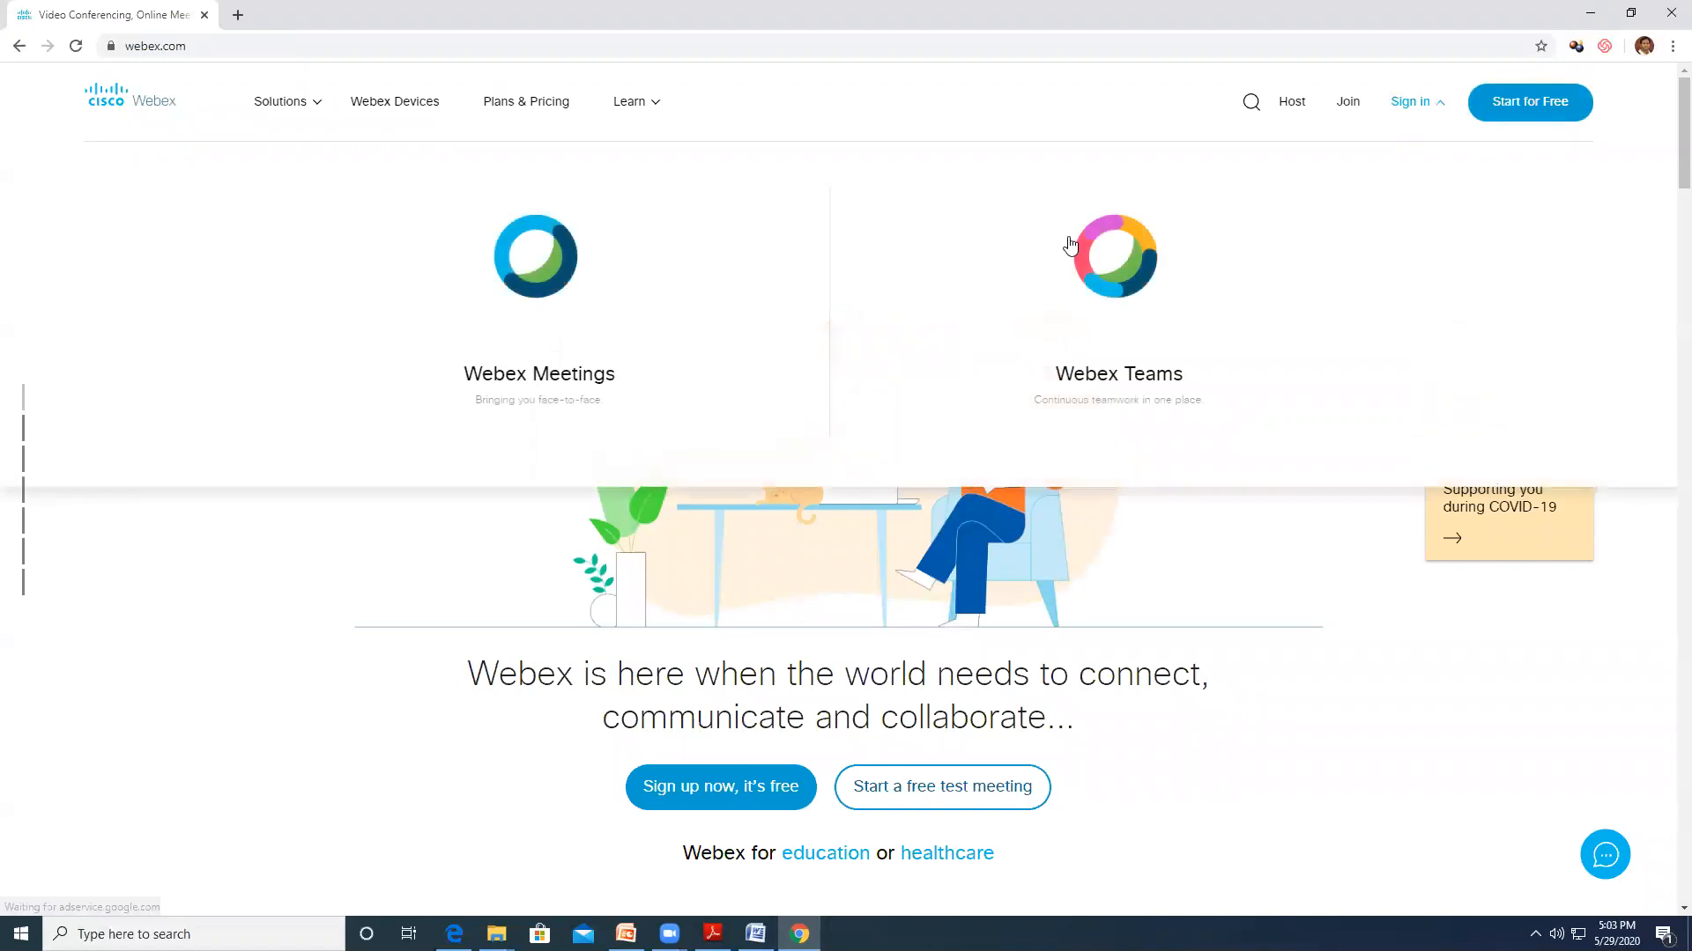
Sign in to Webex Meetings with the account e-mail and password
click(543, 276)
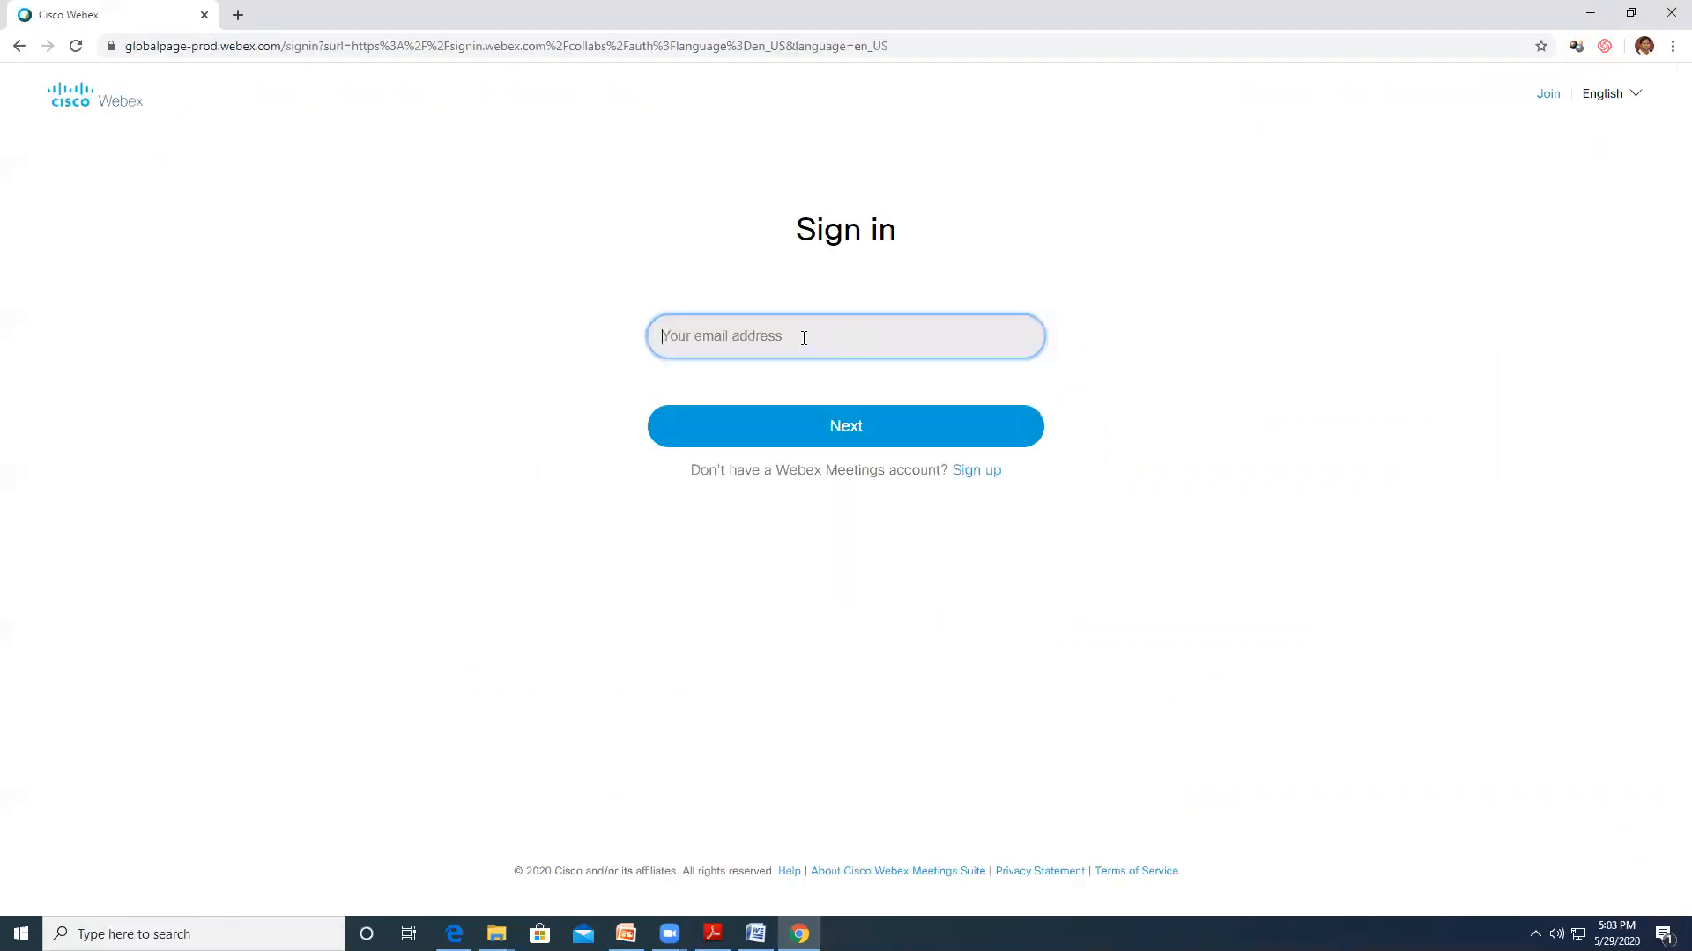
key(Return)
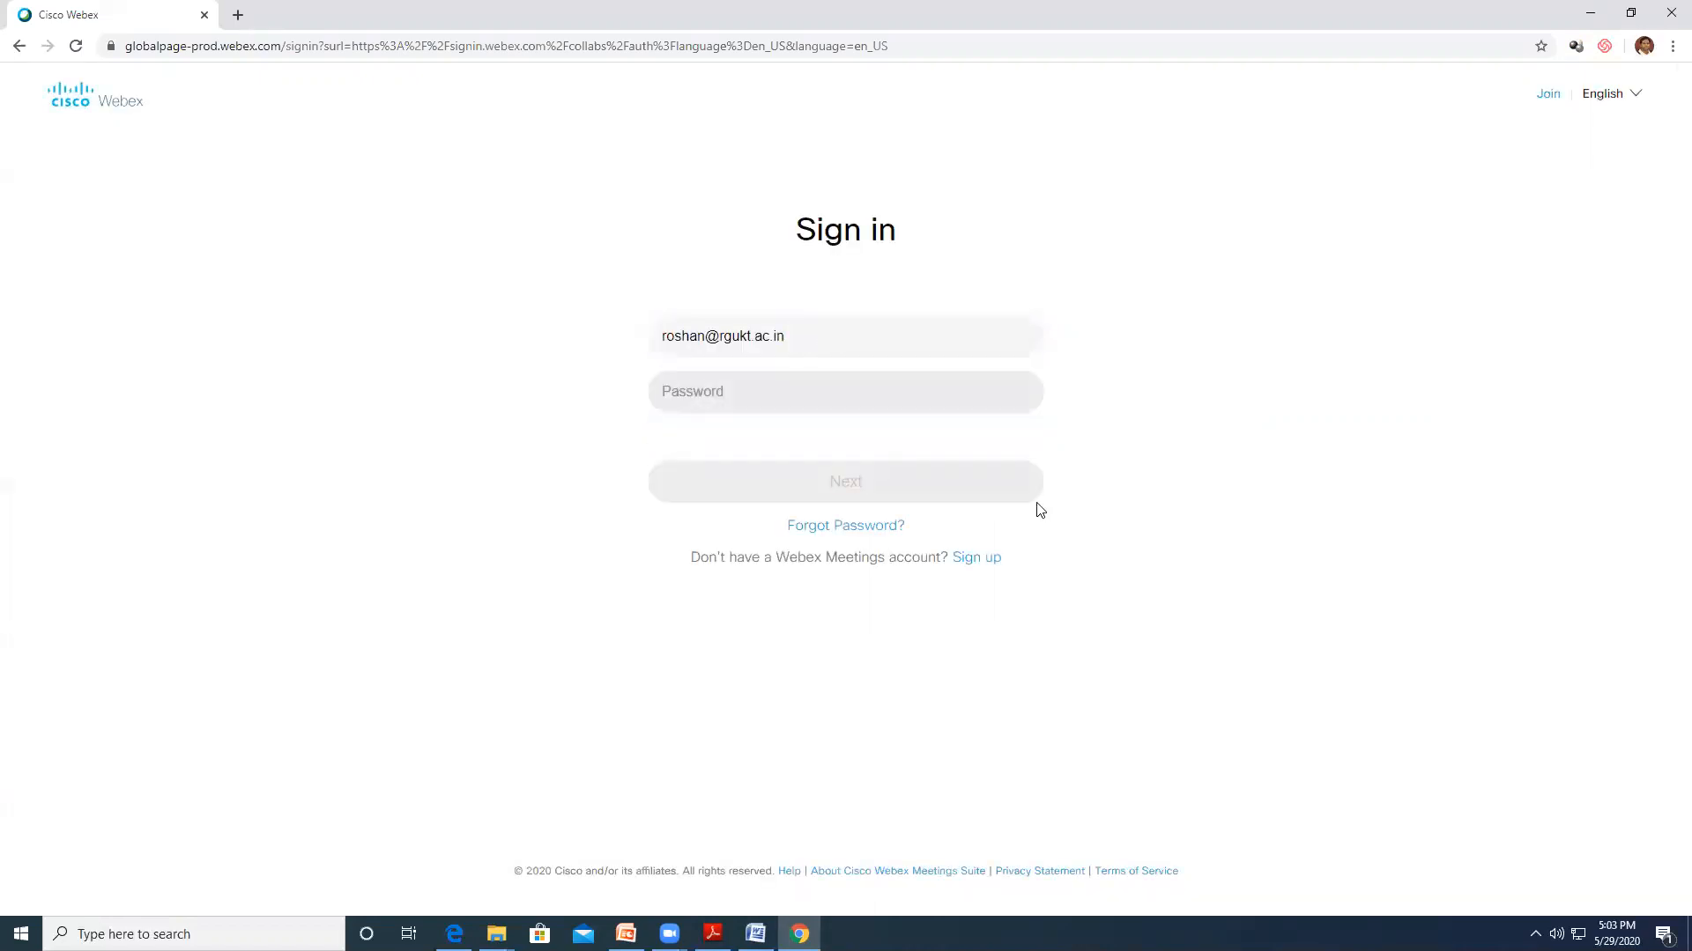
click(684, 393)
text(••)
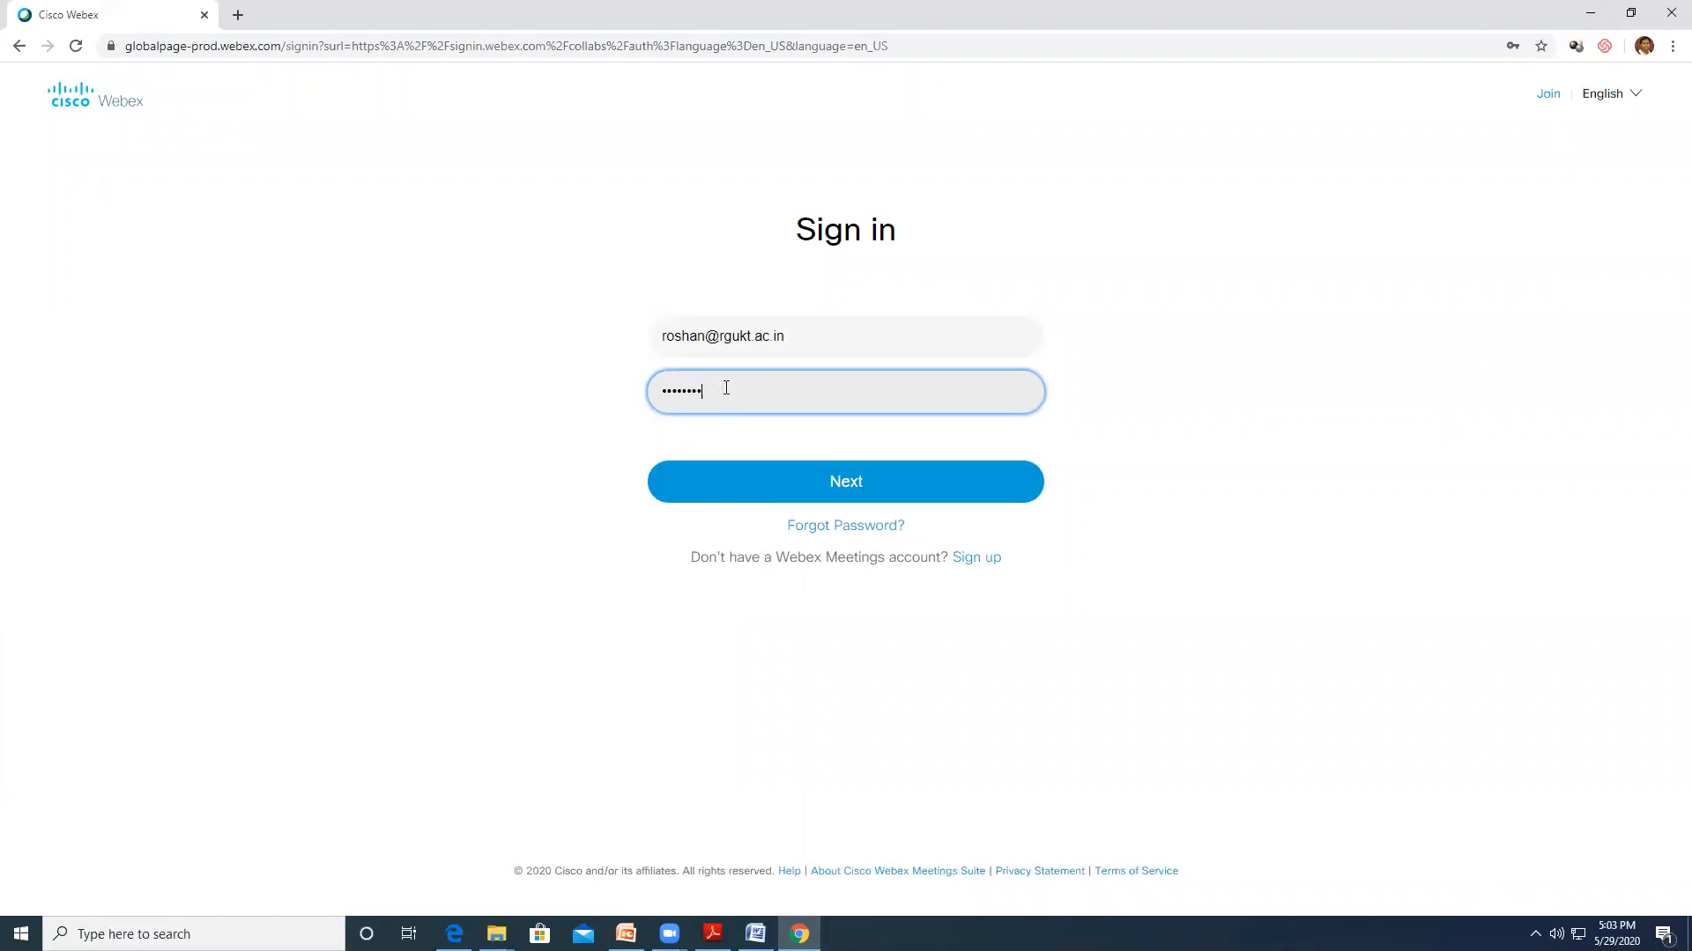
click(858, 489)
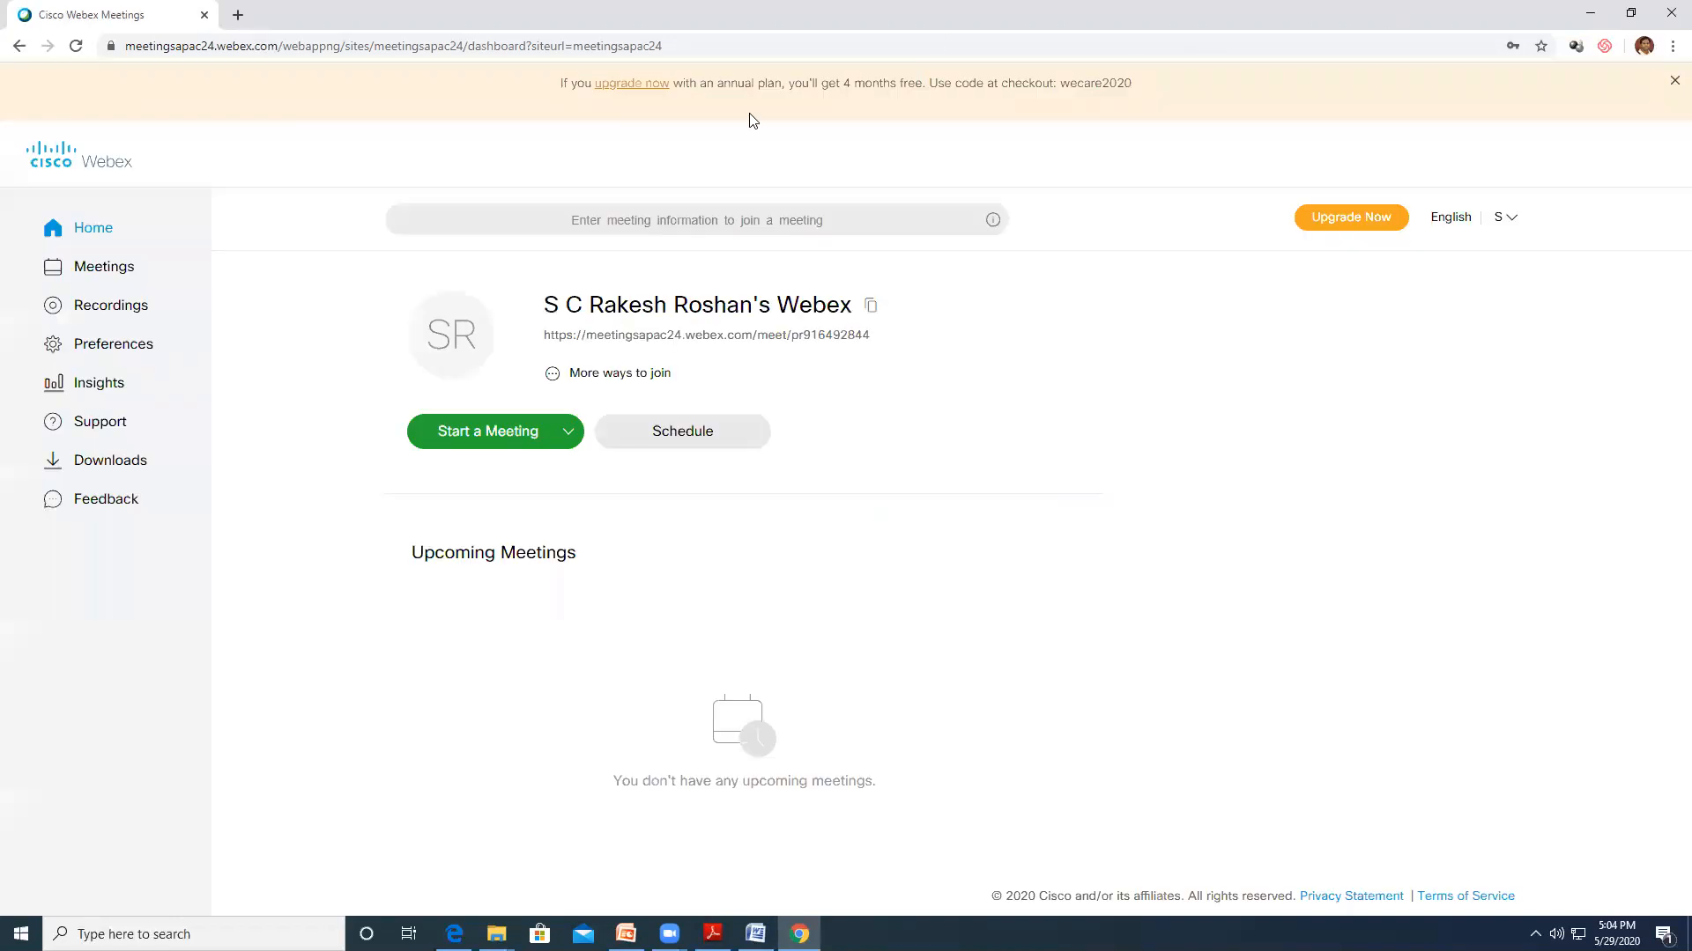
Dismiss the upgrade banner, glance at the personal room link, and open the Schedule a Meeting form
click(1671, 85)
triple_click(661, 281)
click(693, 337)
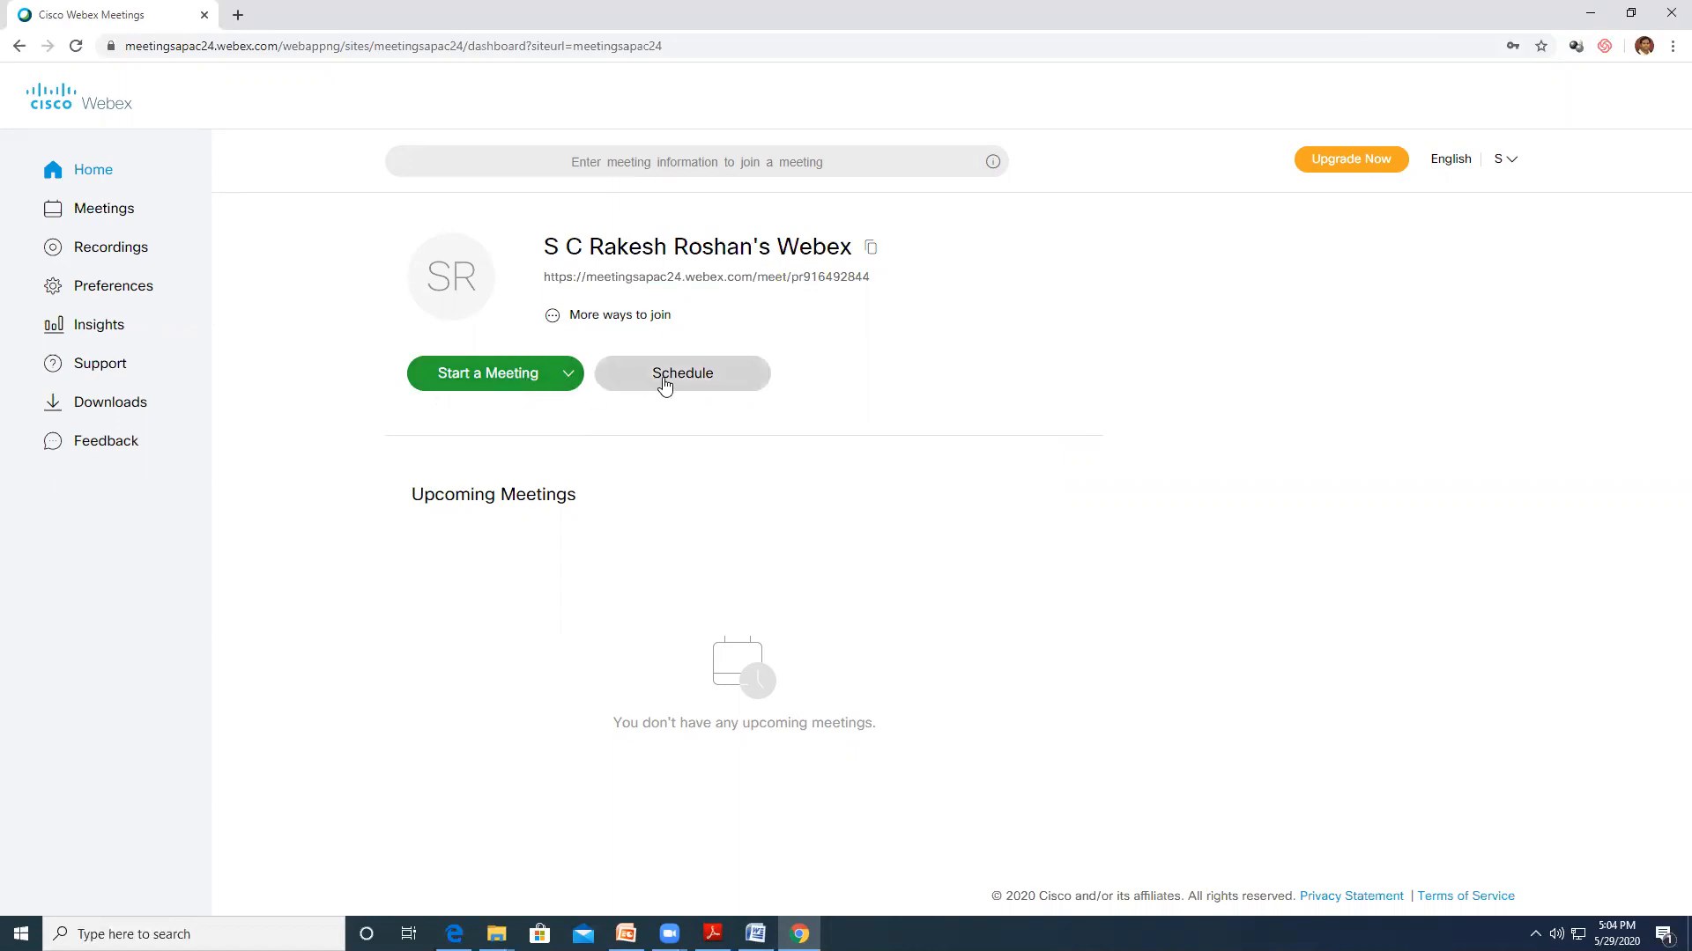
click(665, 386)
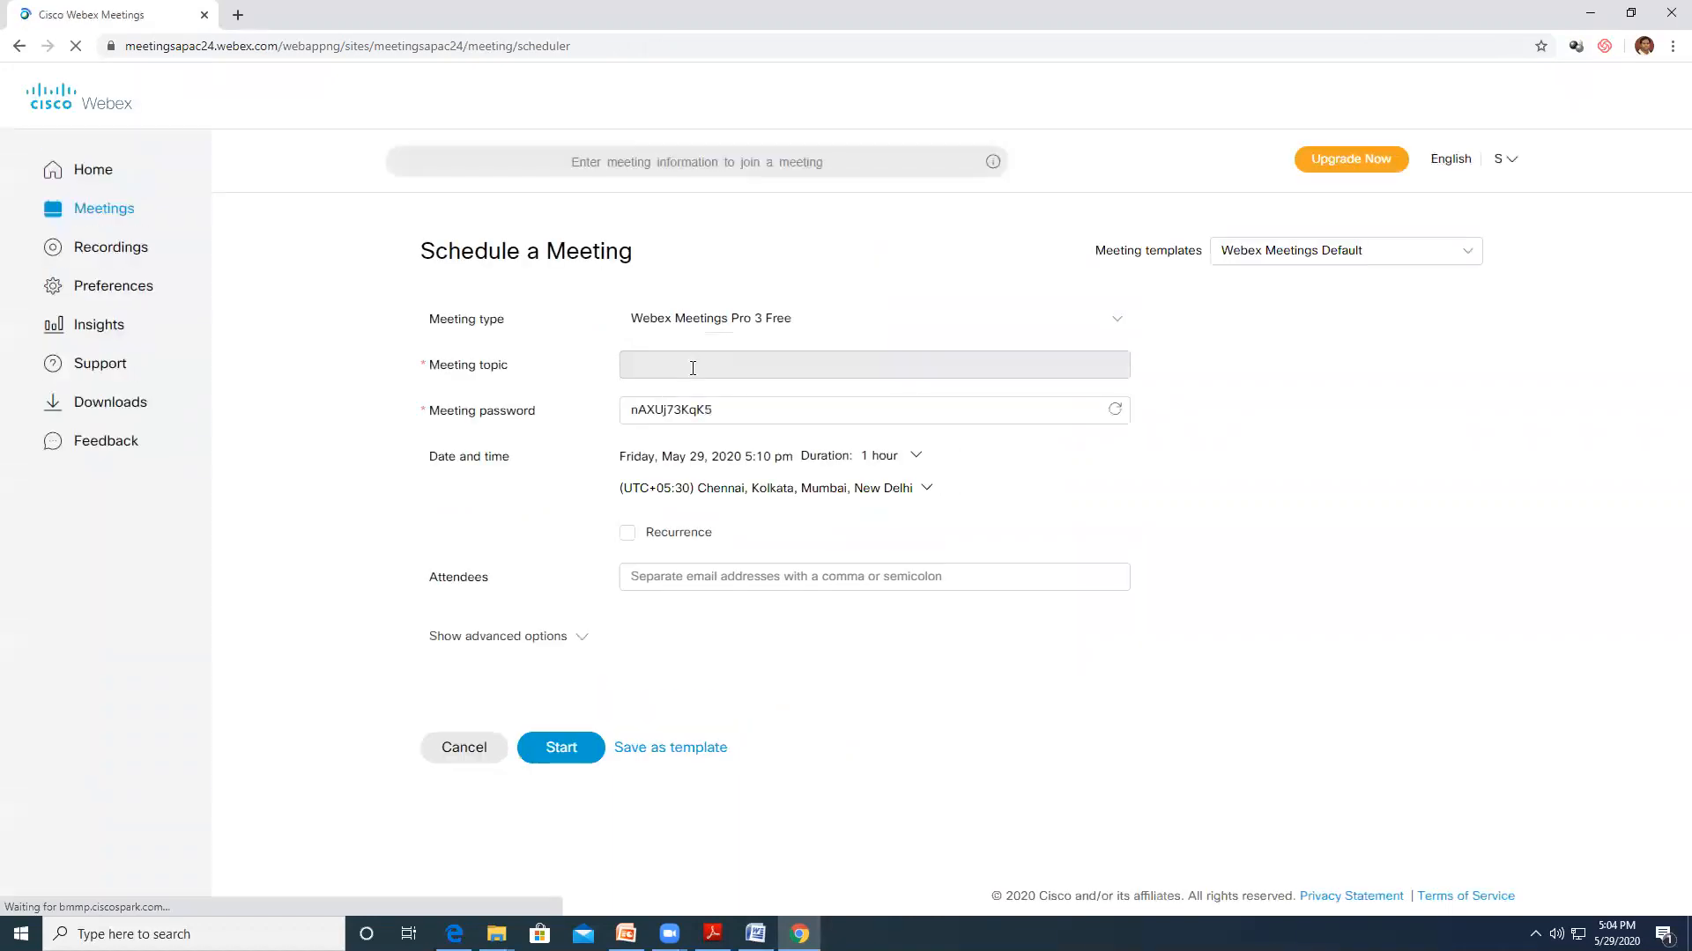
Enter the topic 'Demo on Webex Meetings' and pick Saturday, May 30 as the date
click(655, 379)
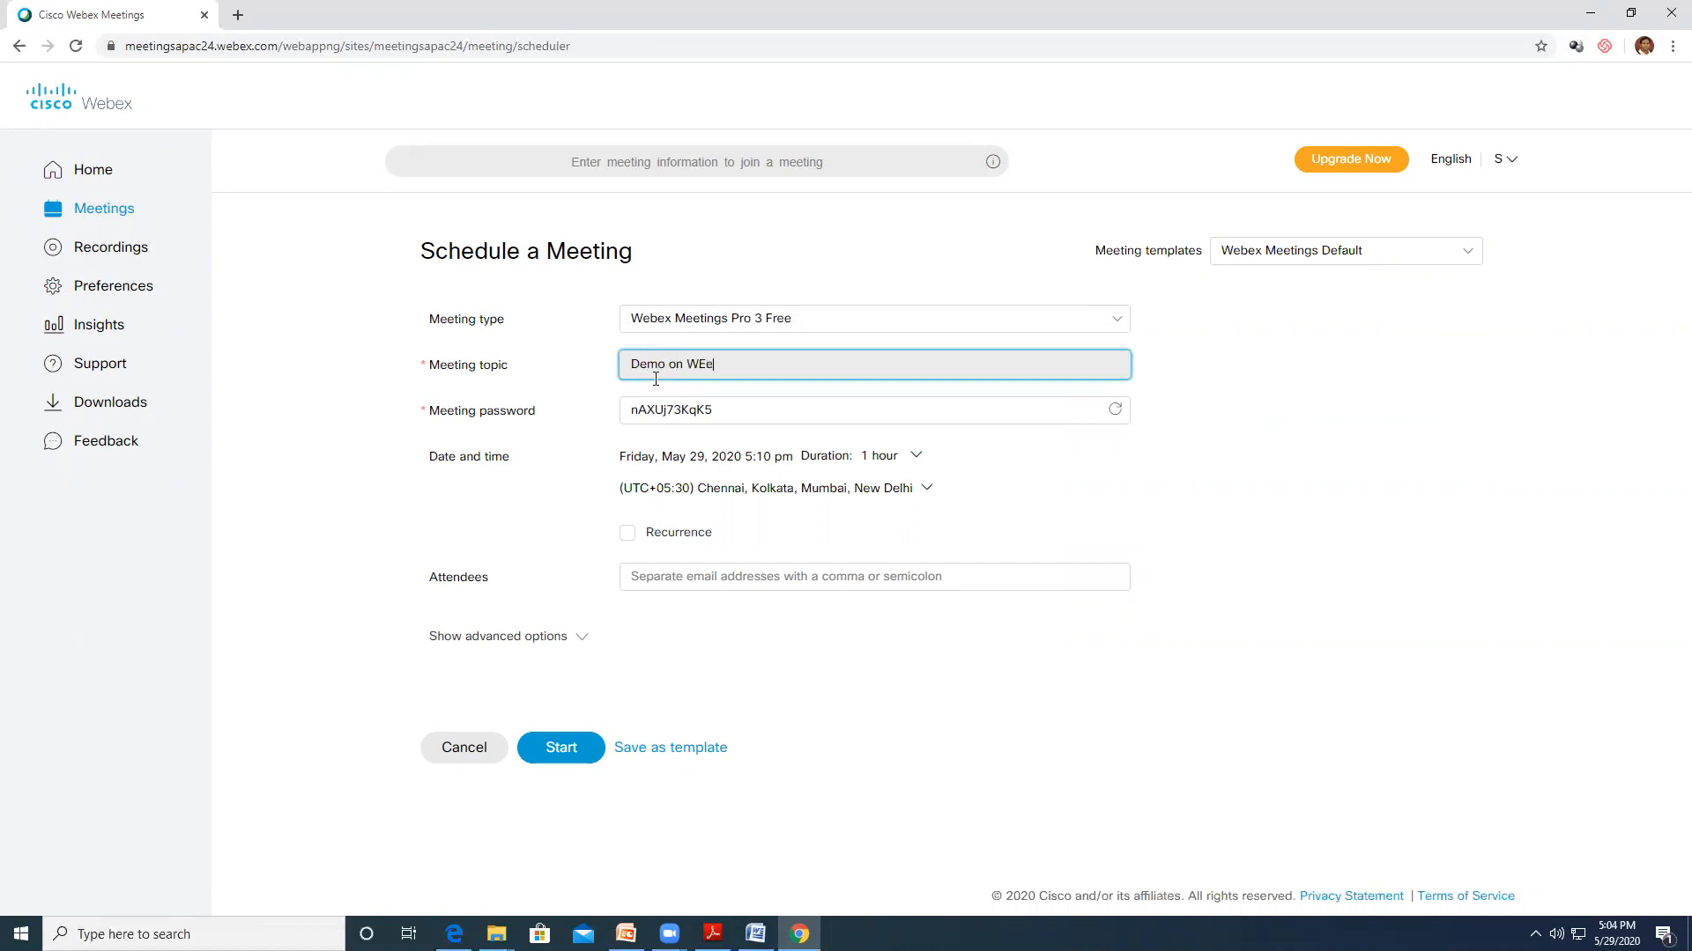
text(Demo on Webex Meetings)
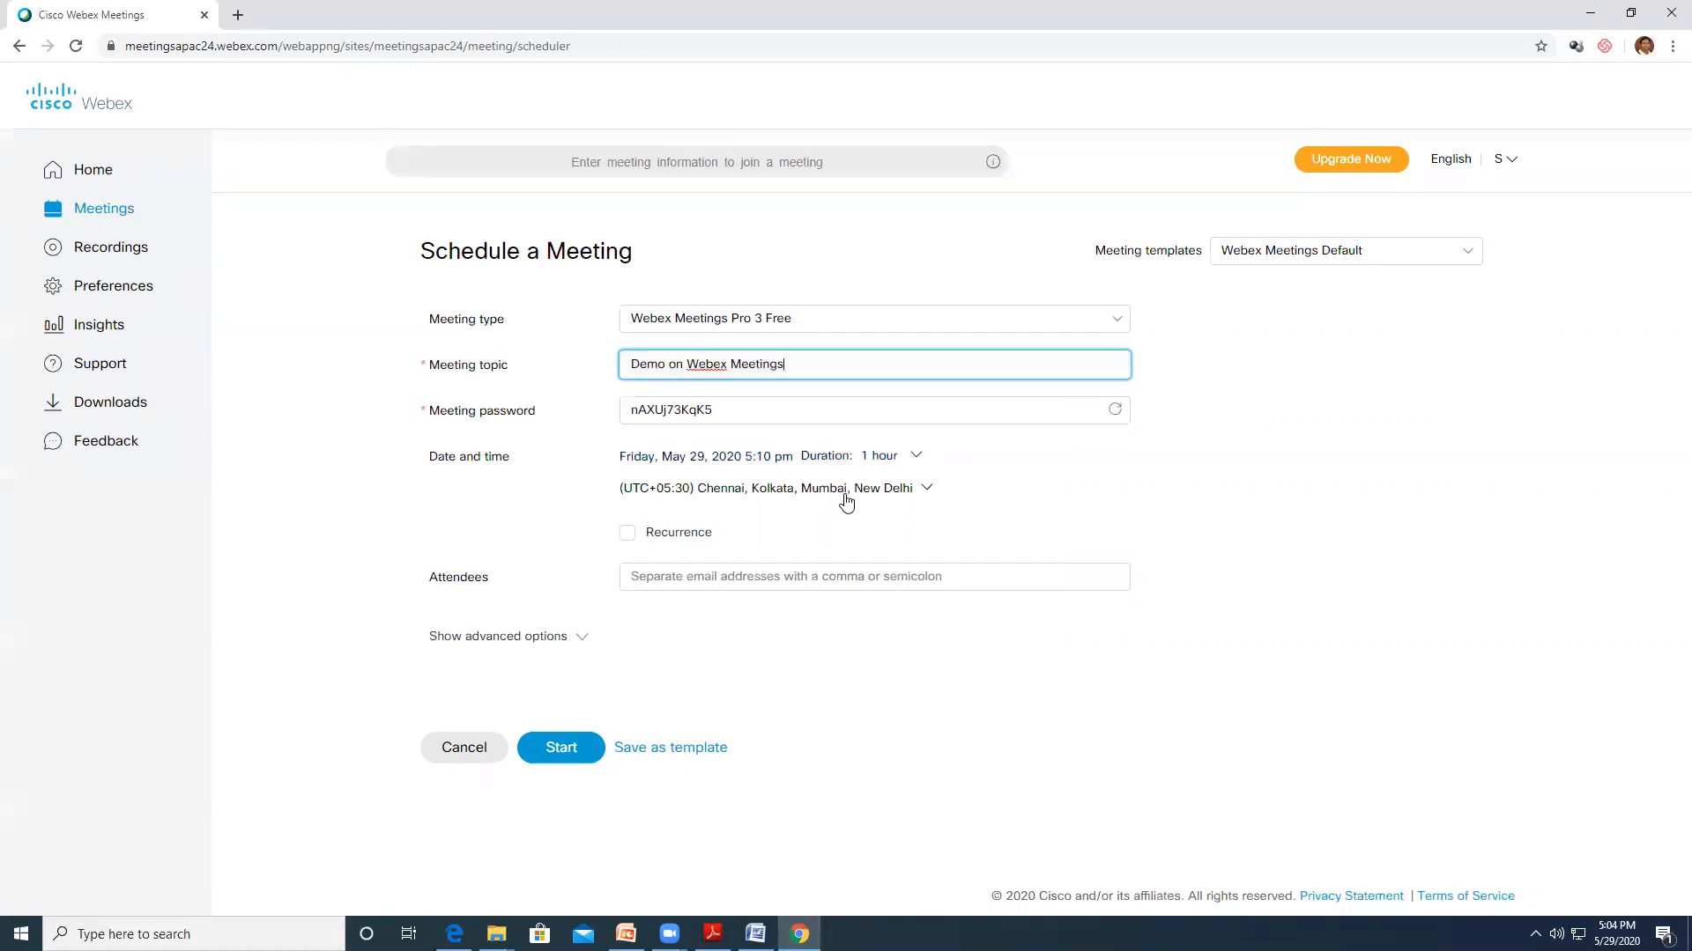
click(887, 462)
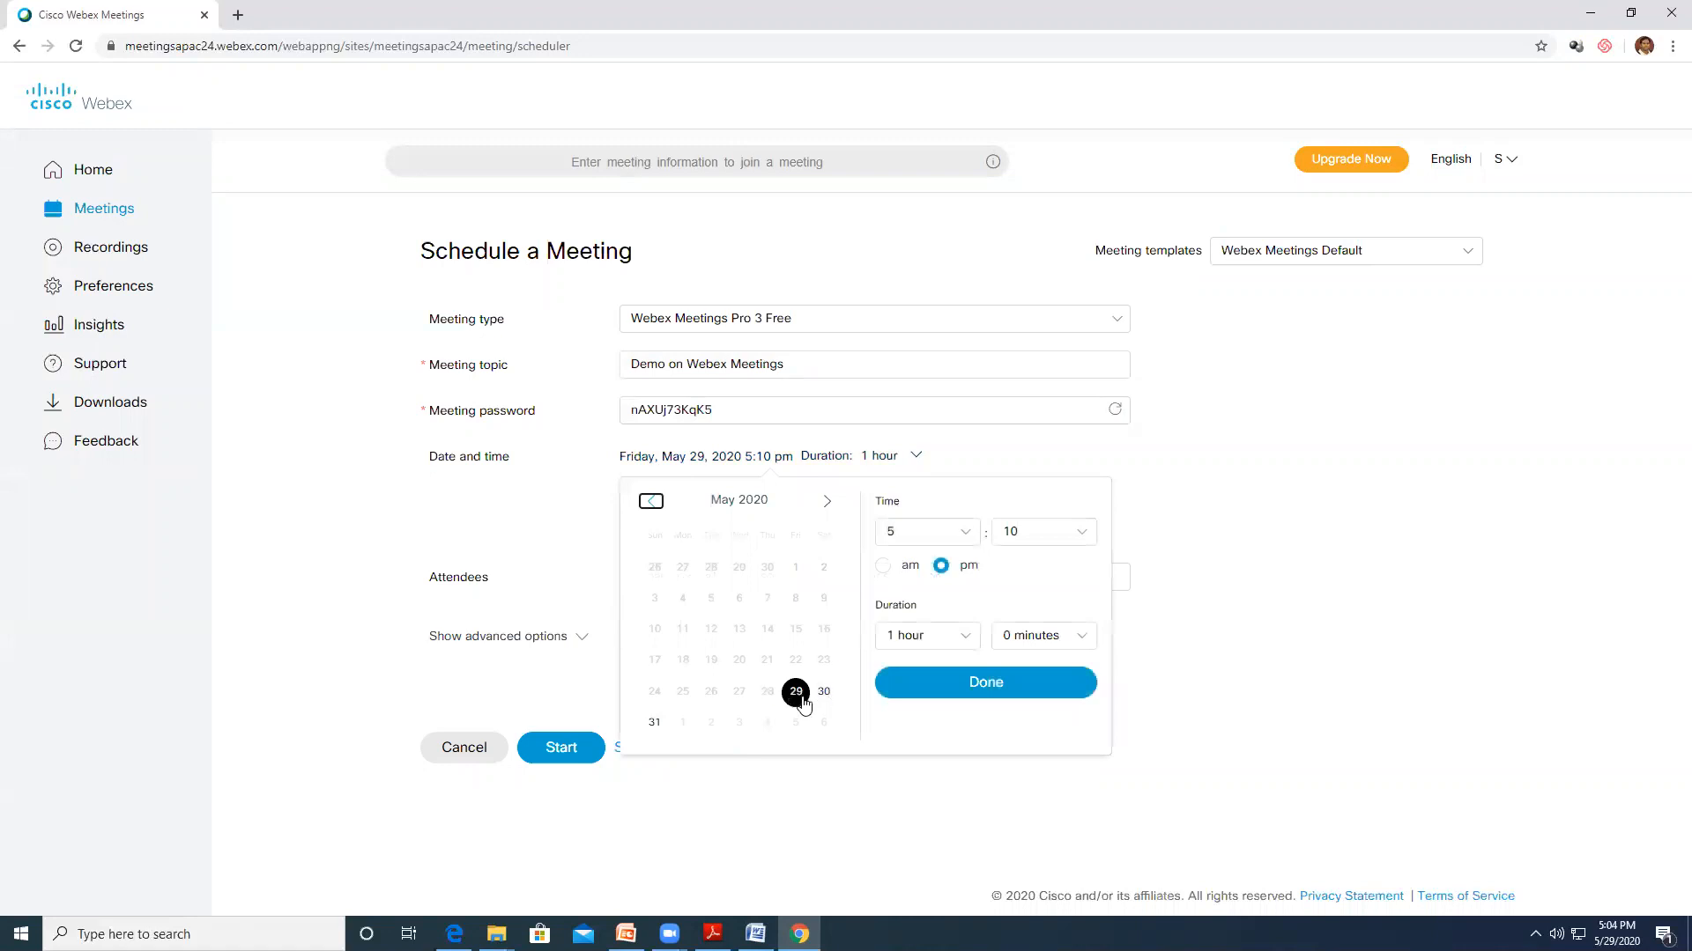
click(824, 691)
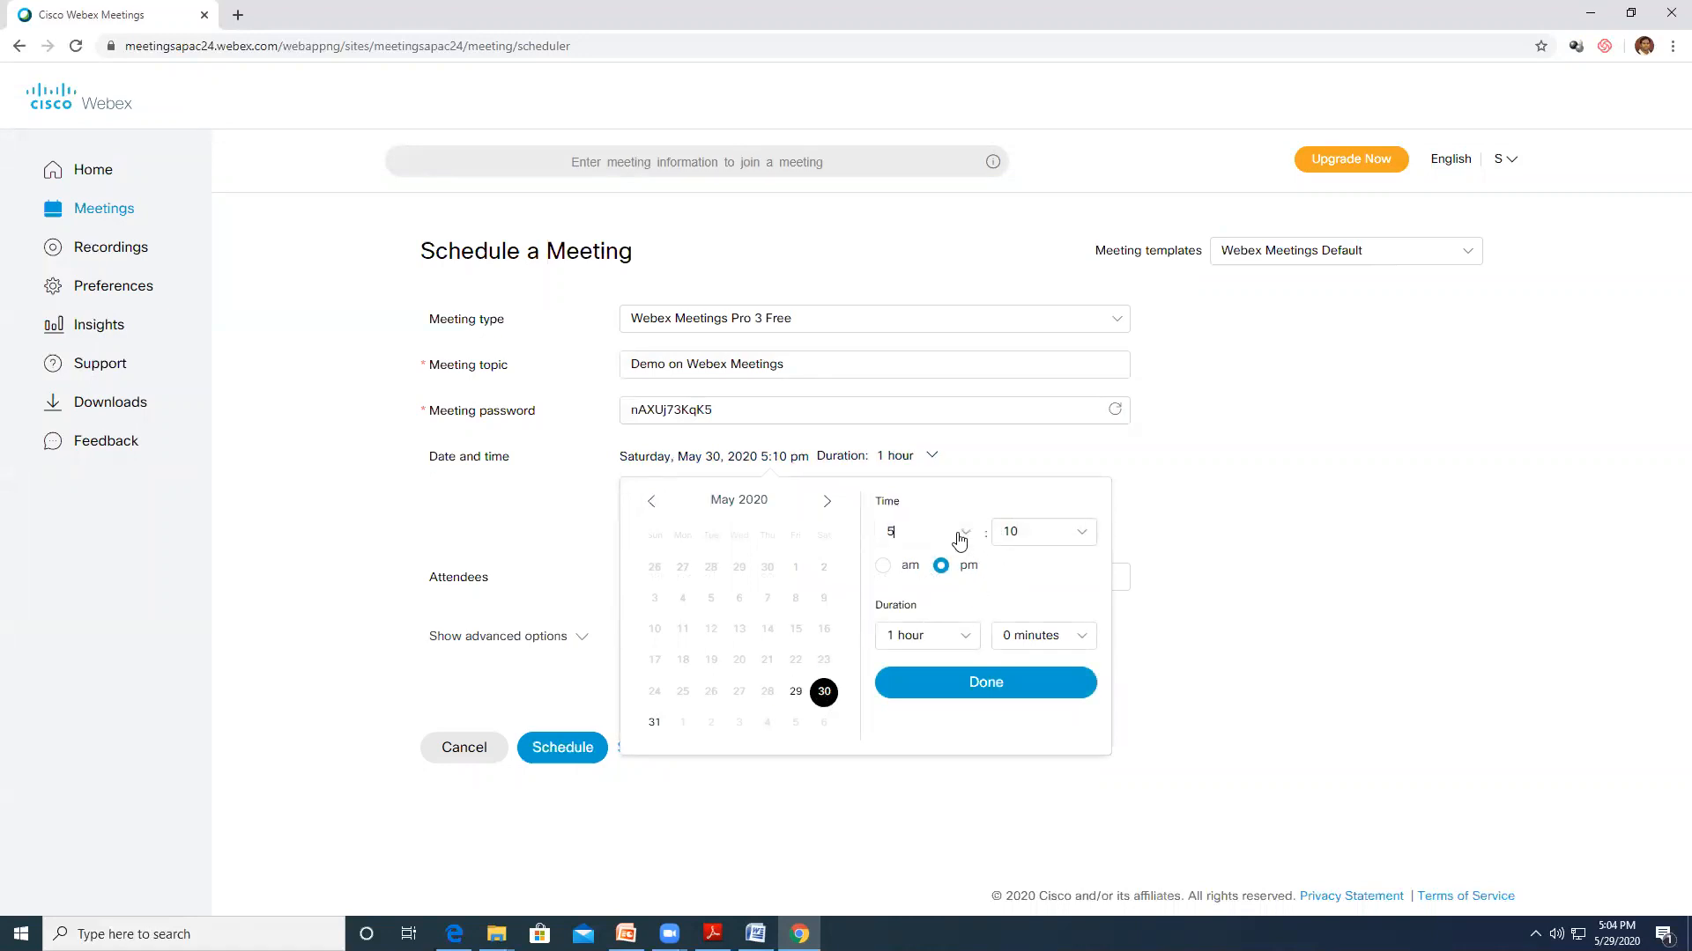
Set the start time to 10:00 am and confirm the date and time
click(956, 534)
scroll(916, 704, down, 1)
scroll(919, 721, down, 2)
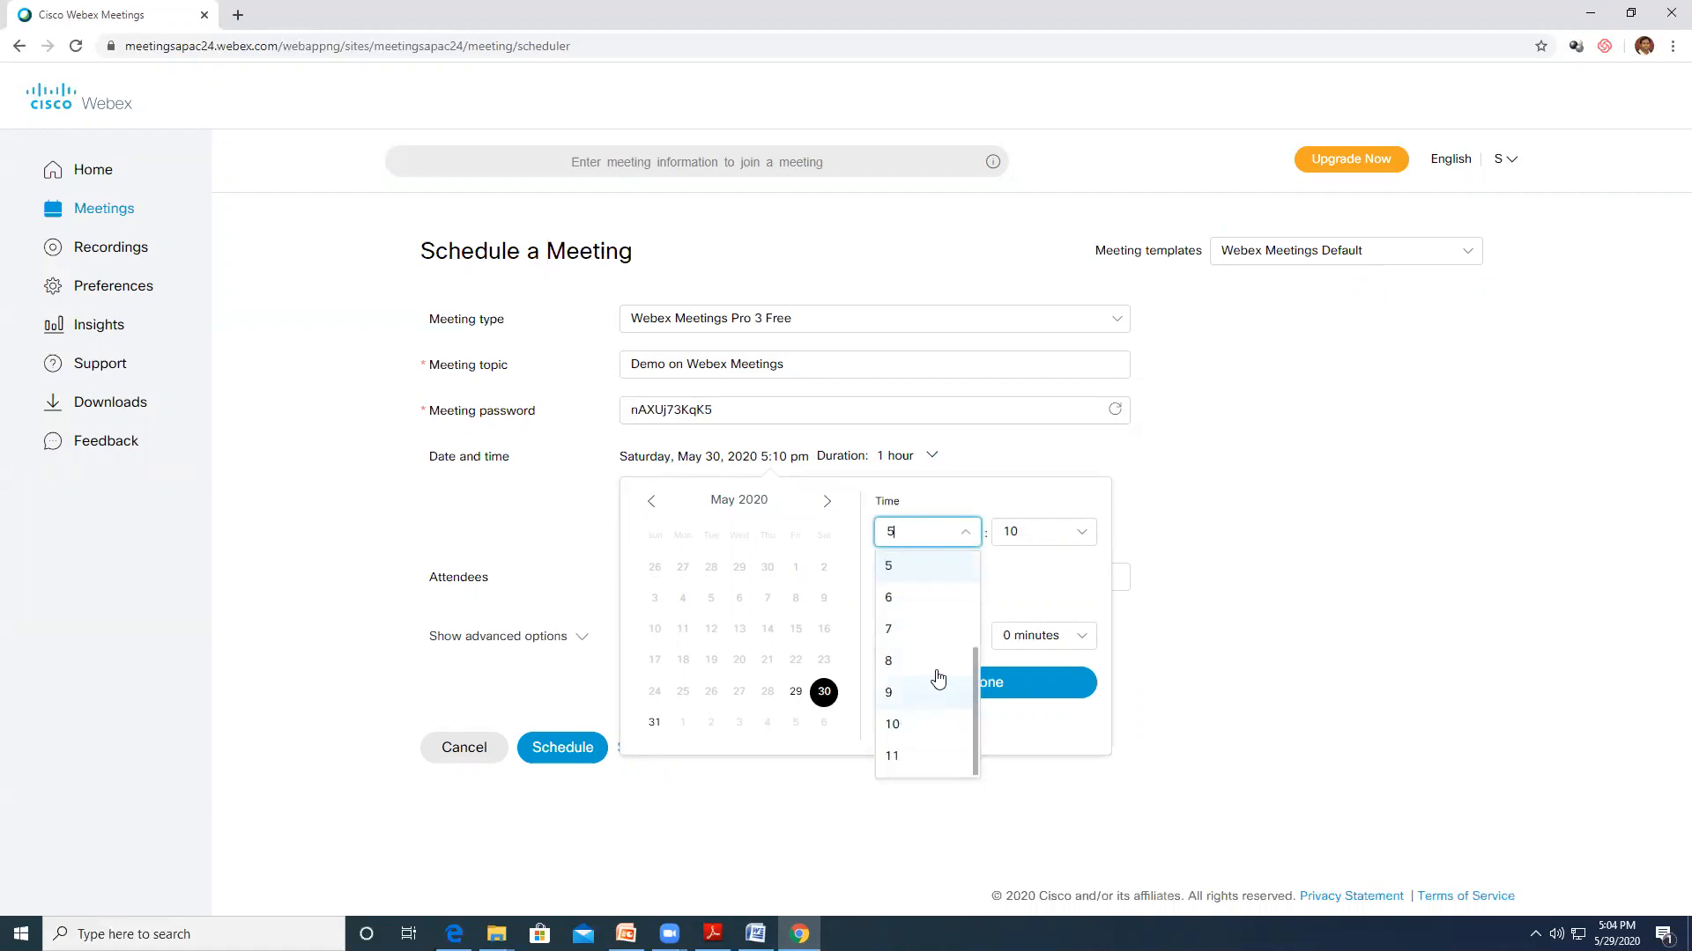
click(913, 725)
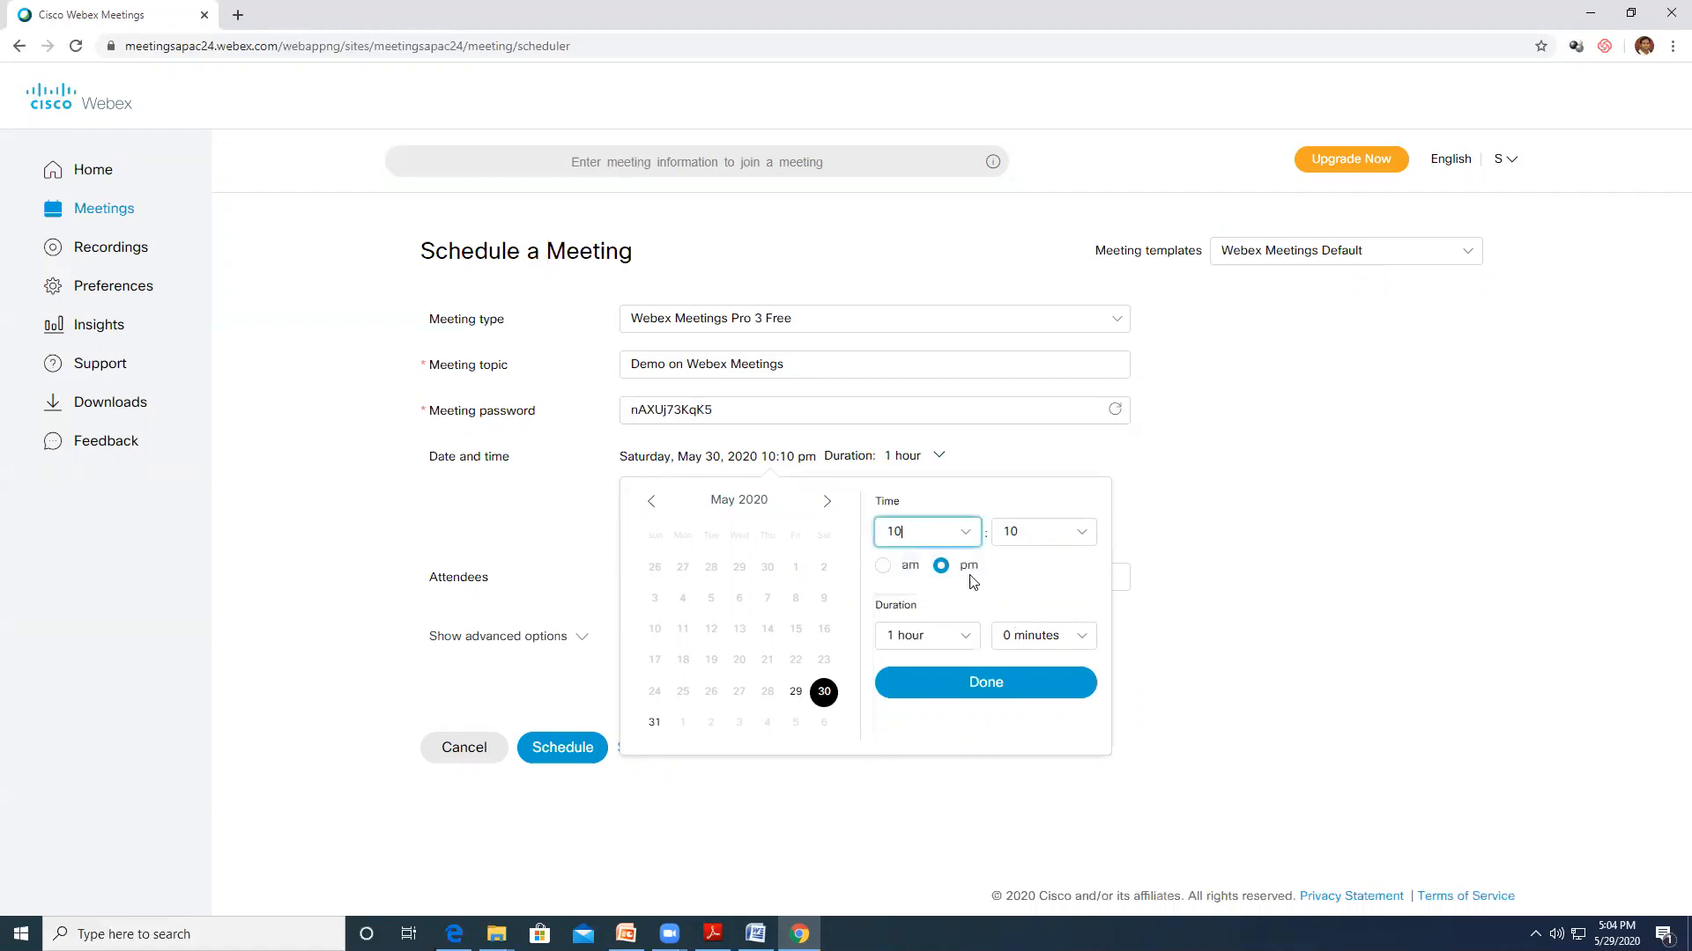
click(882, 567)
click(1087, 533)
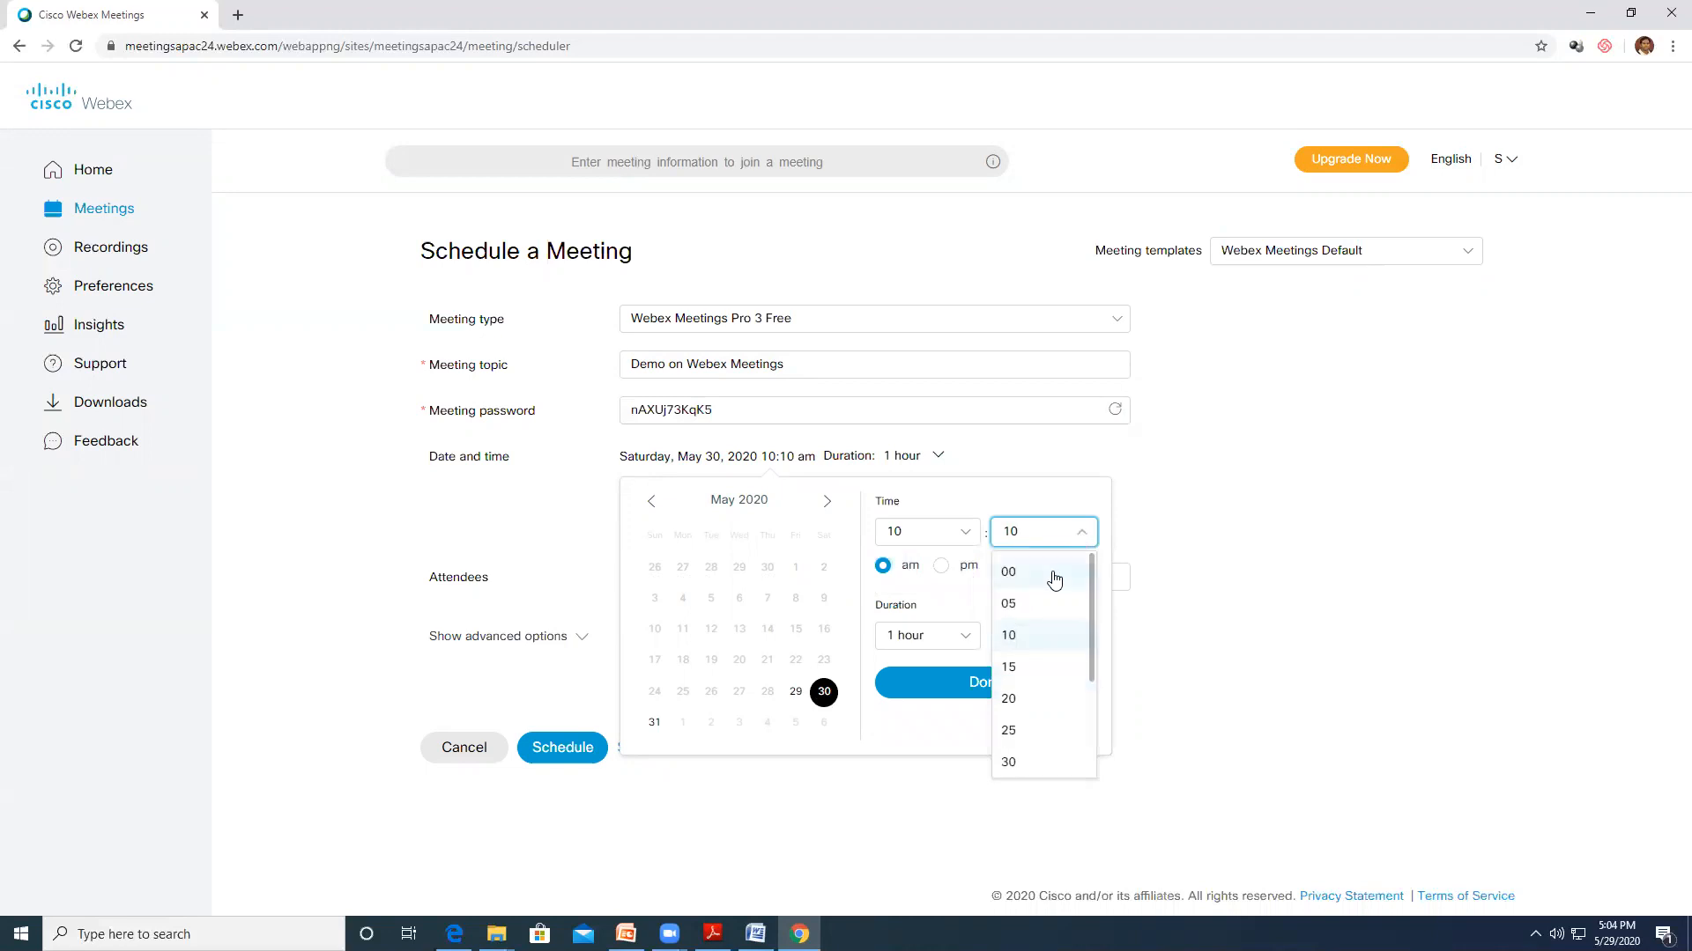
click(1004, 633)
click(983, 696)
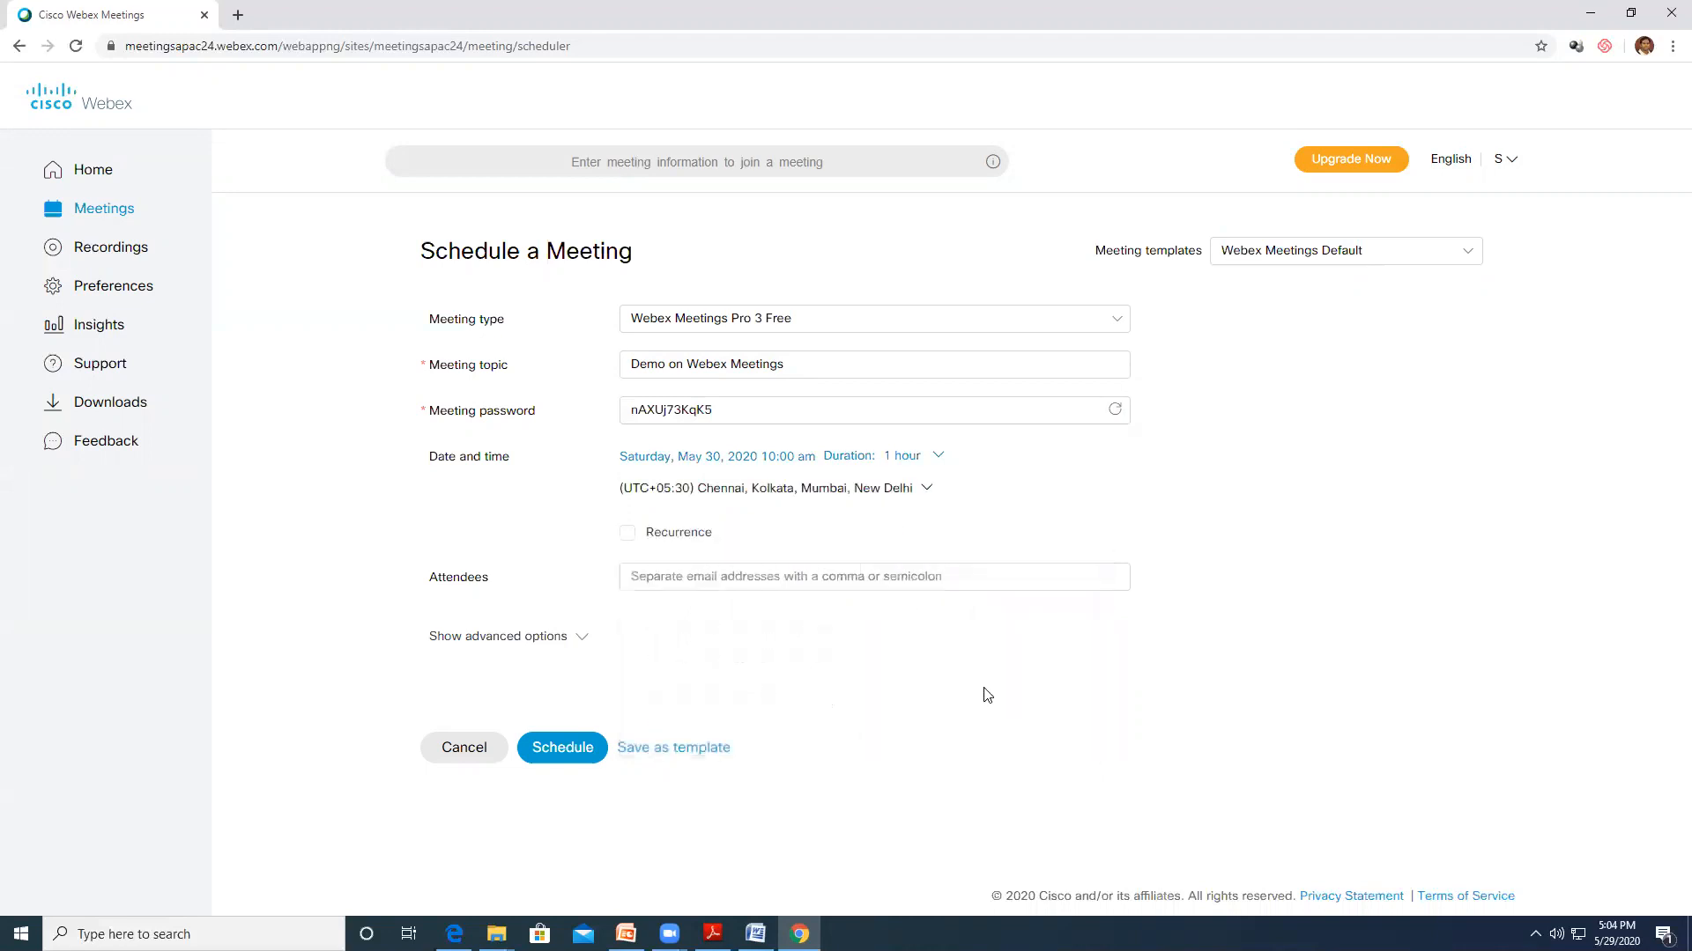
Keep the Chennai time zone and make the meeting repeat daily, ending June 5, 2020
click(899, 488)
click(1069, 453)
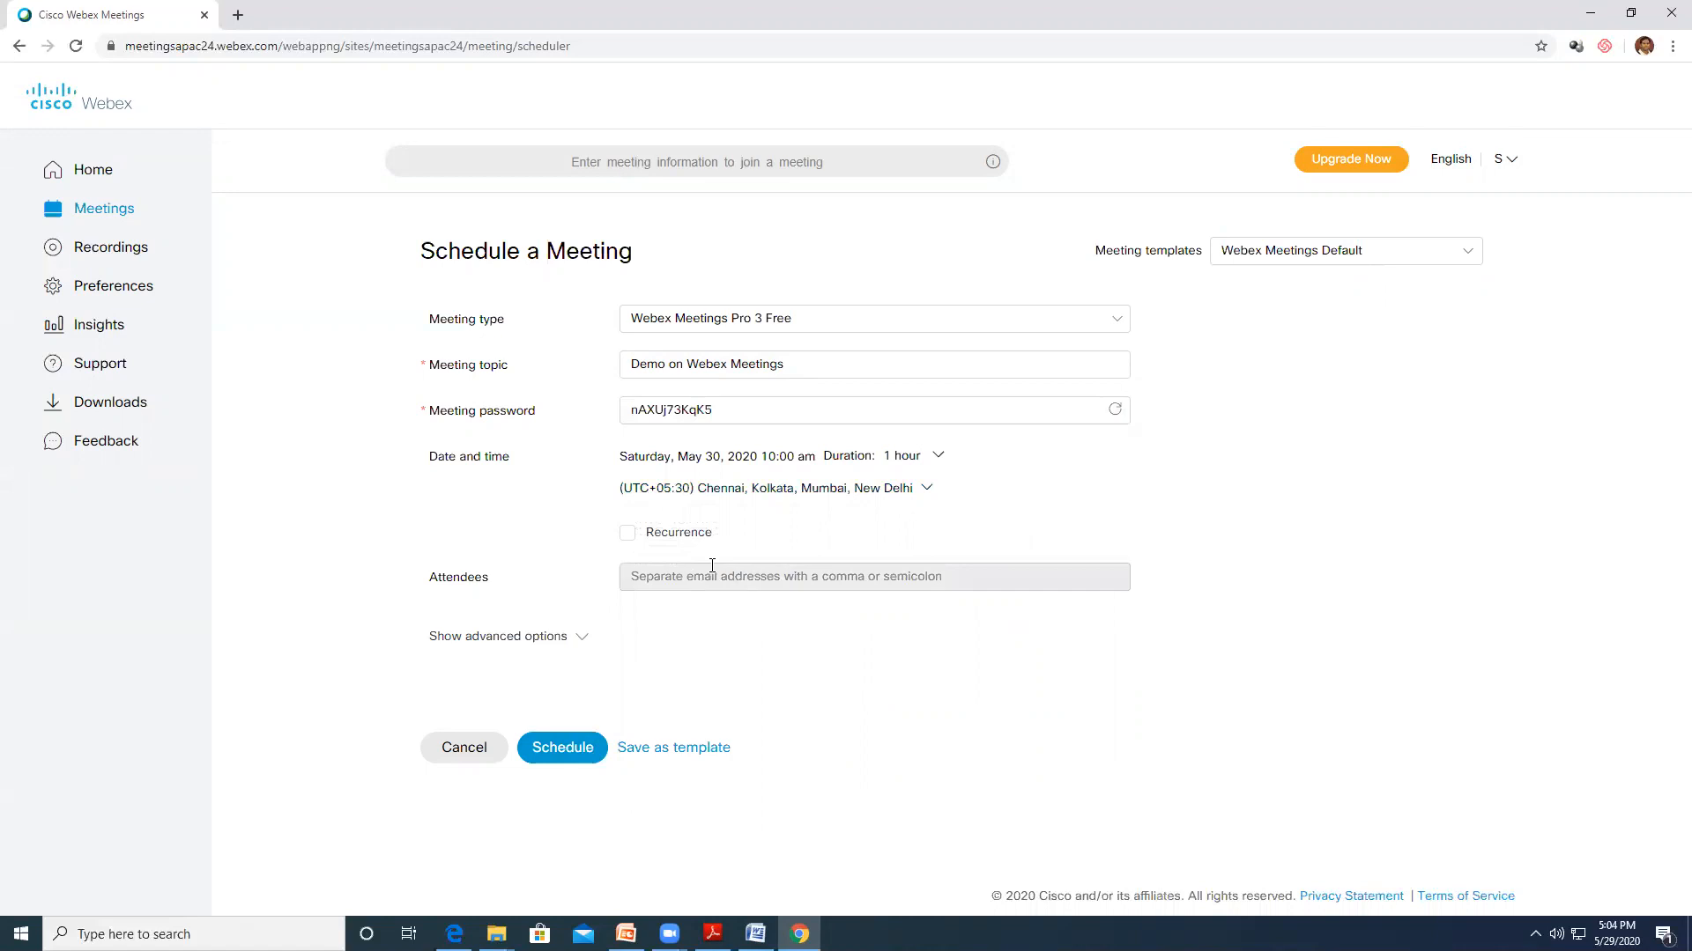
click(627, 534)
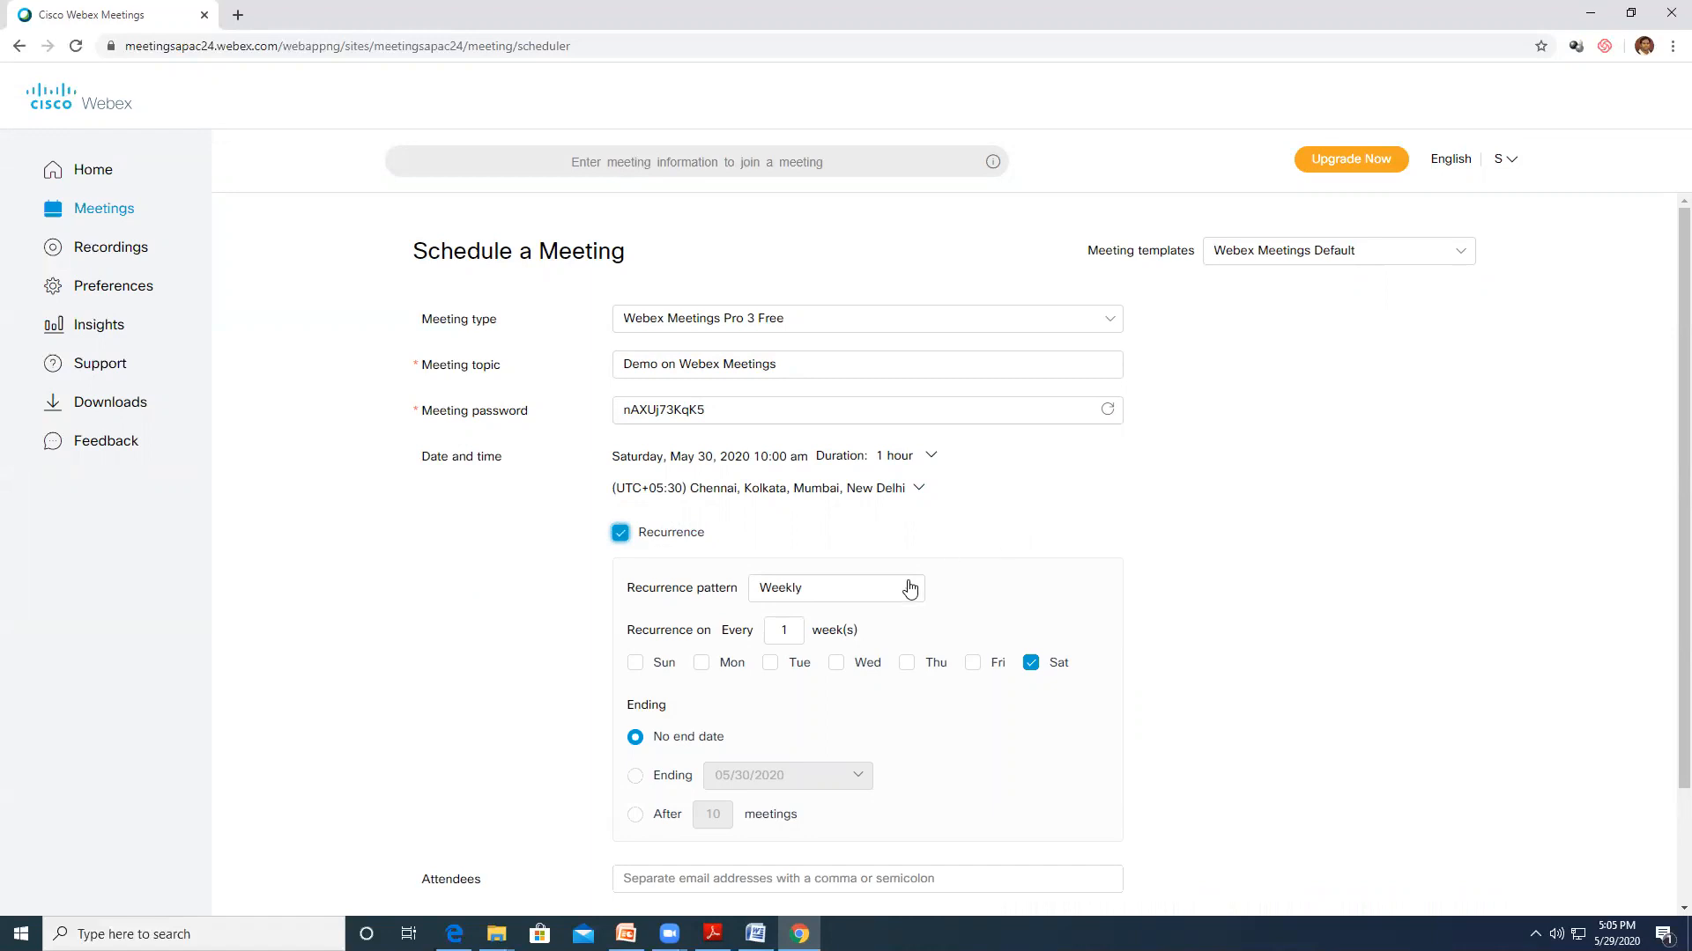
click(844, 595)
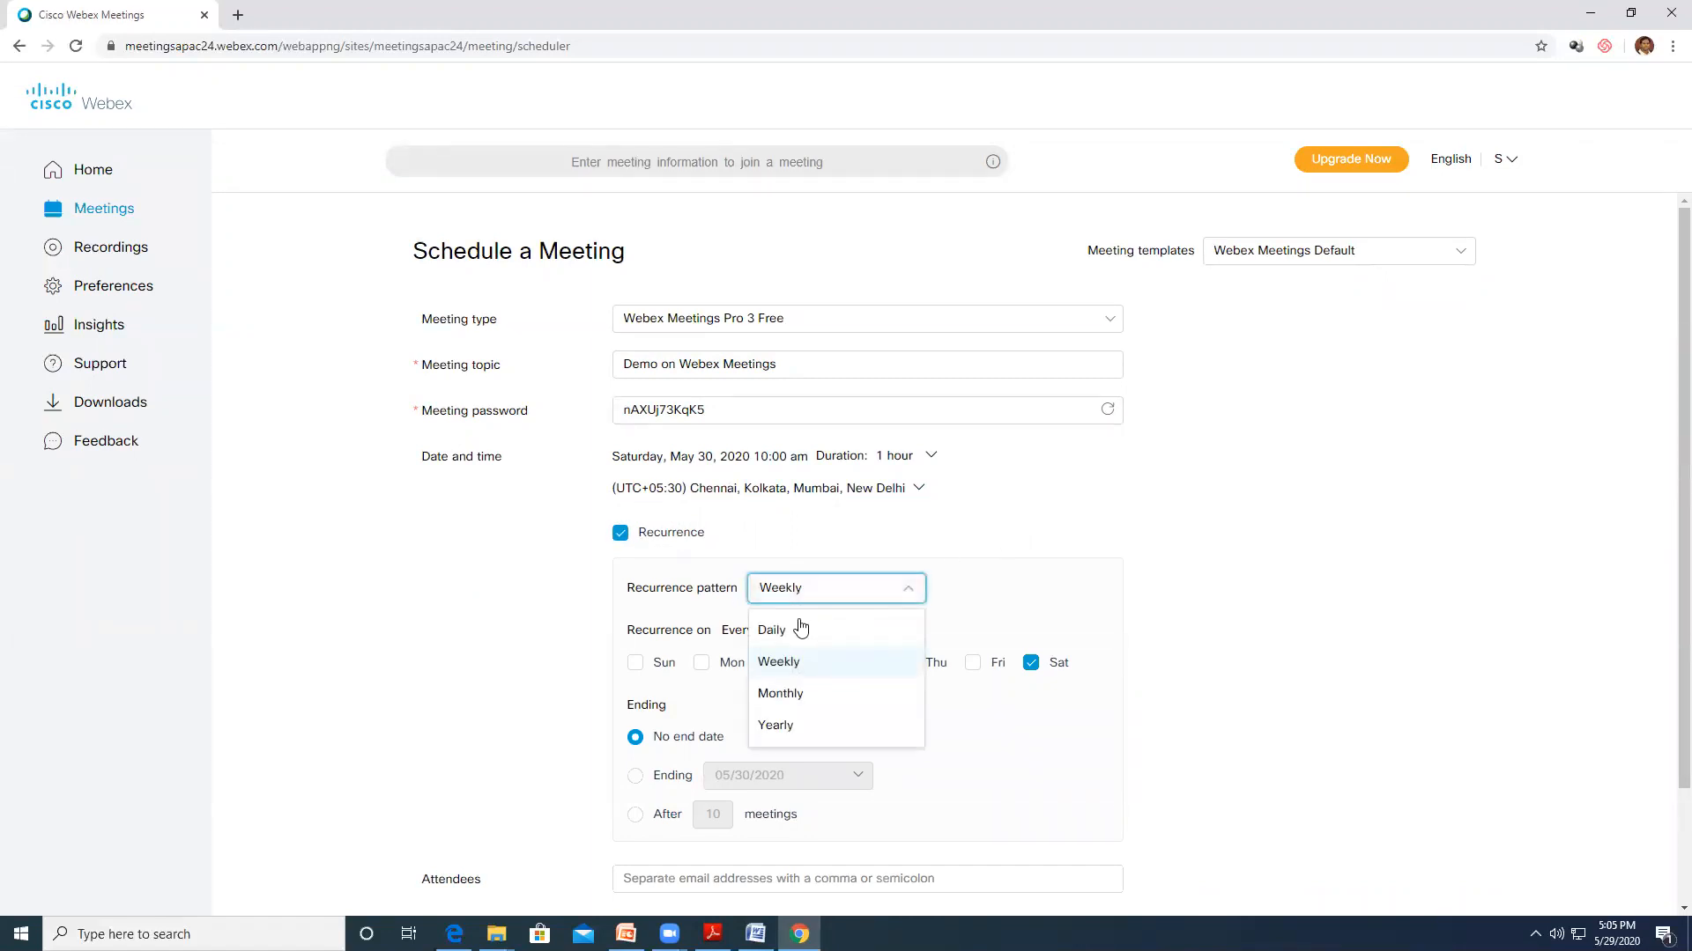
click(793, 633)
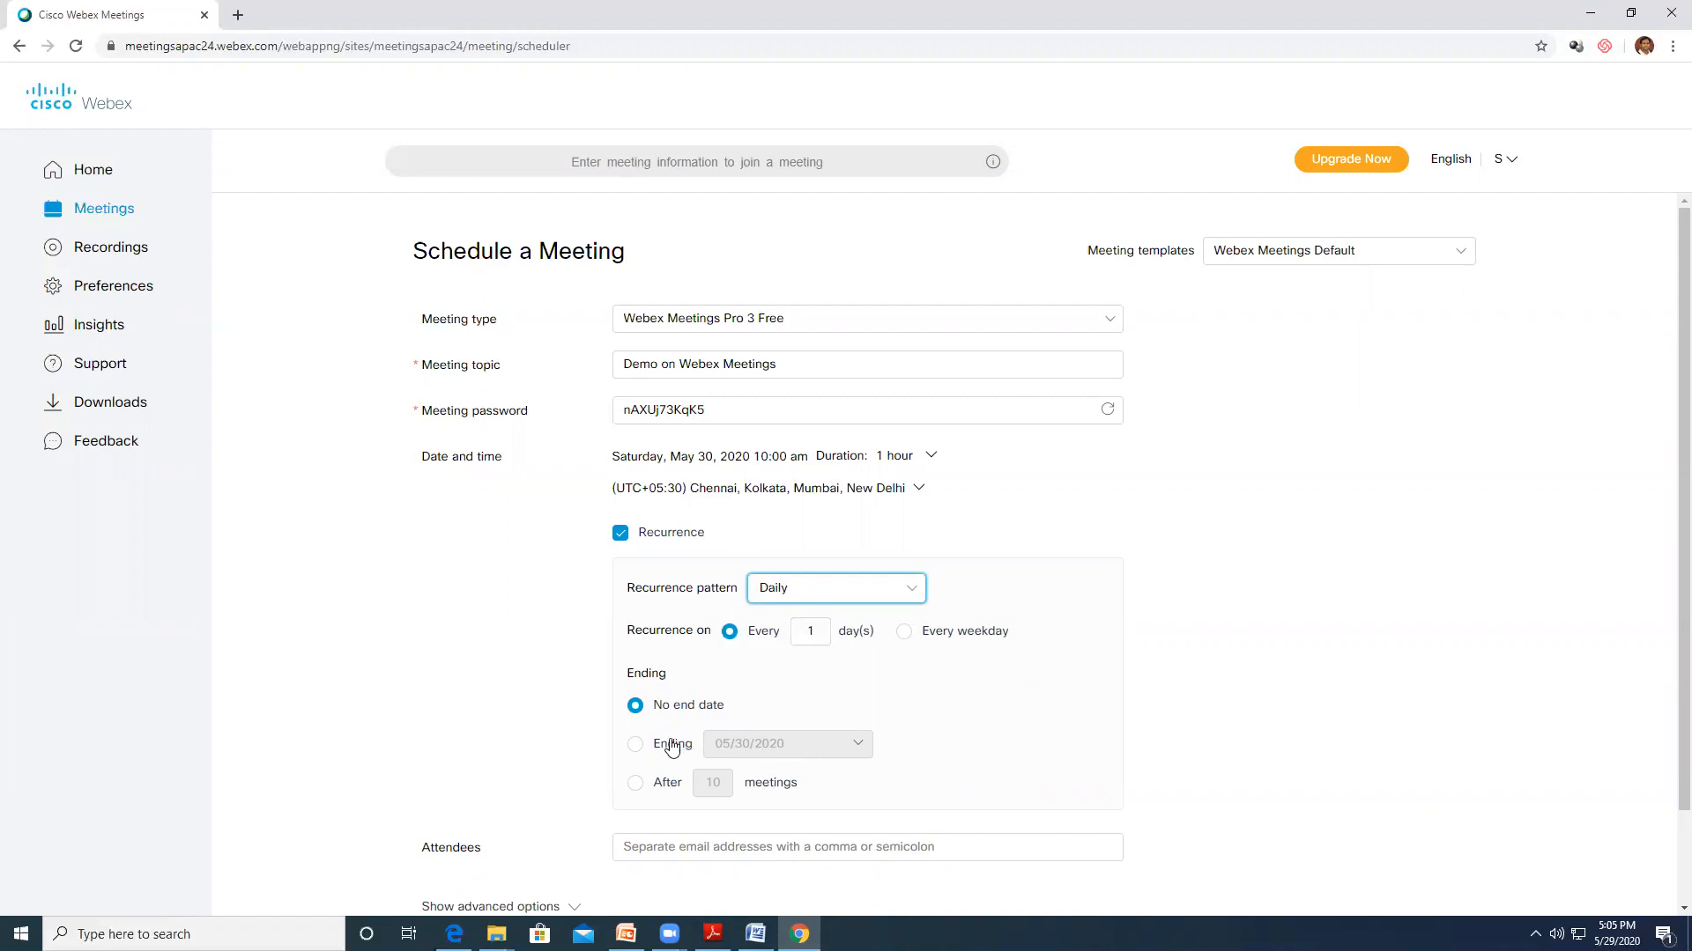
click(635, 744)
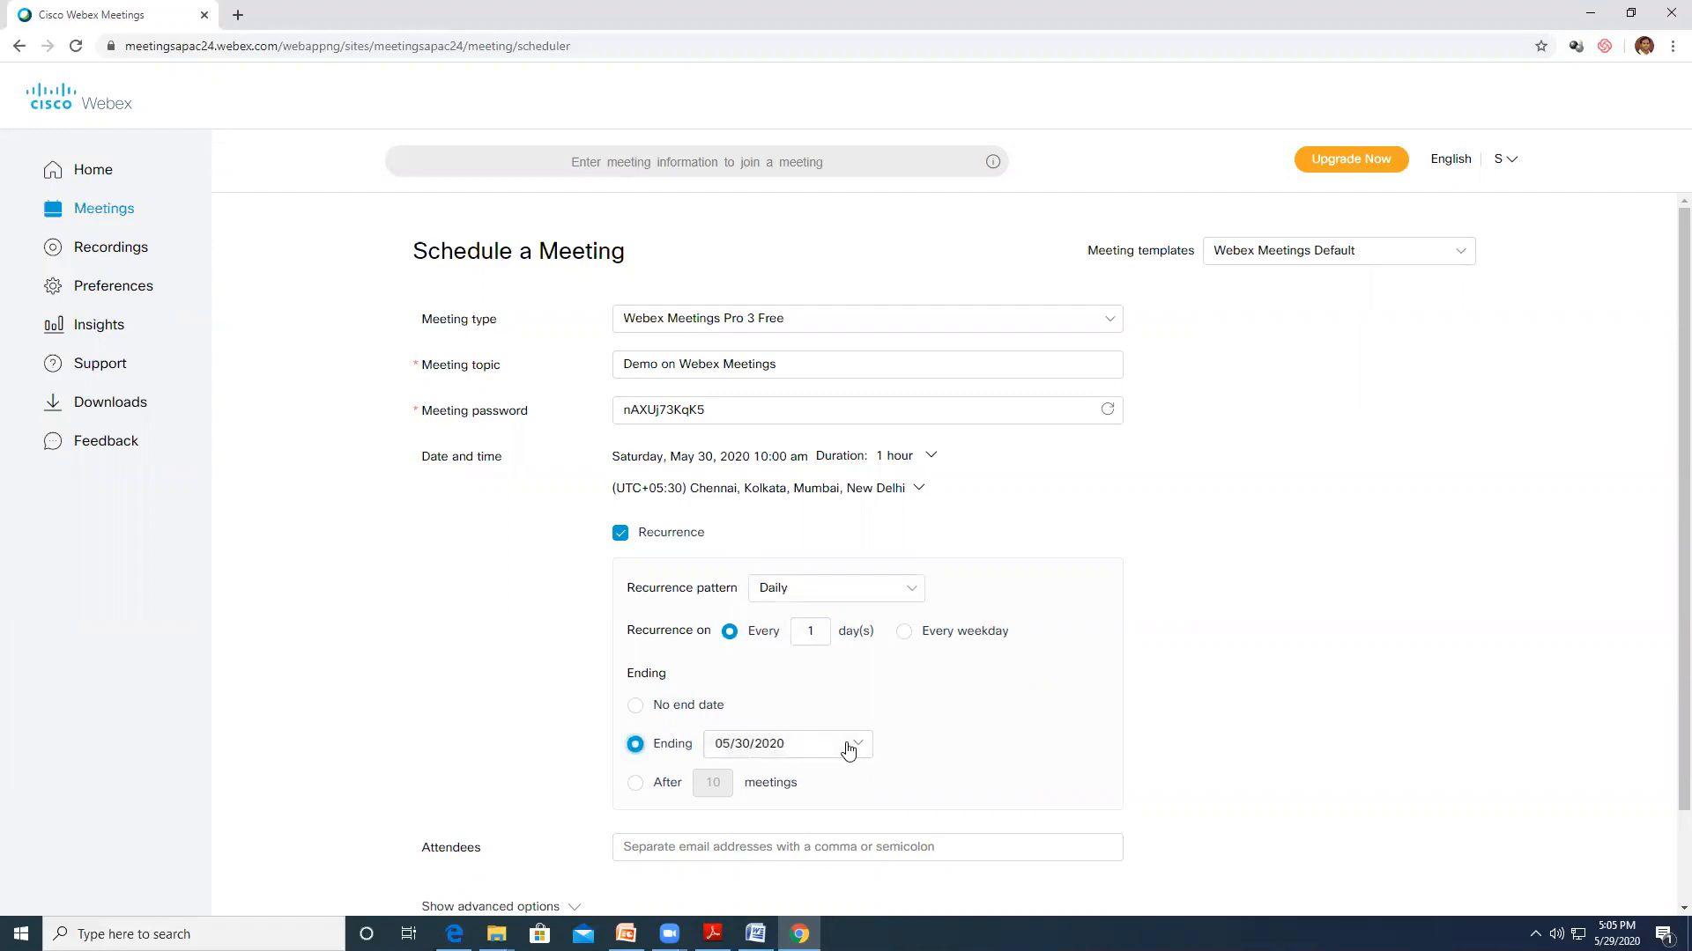
click(860, 748)
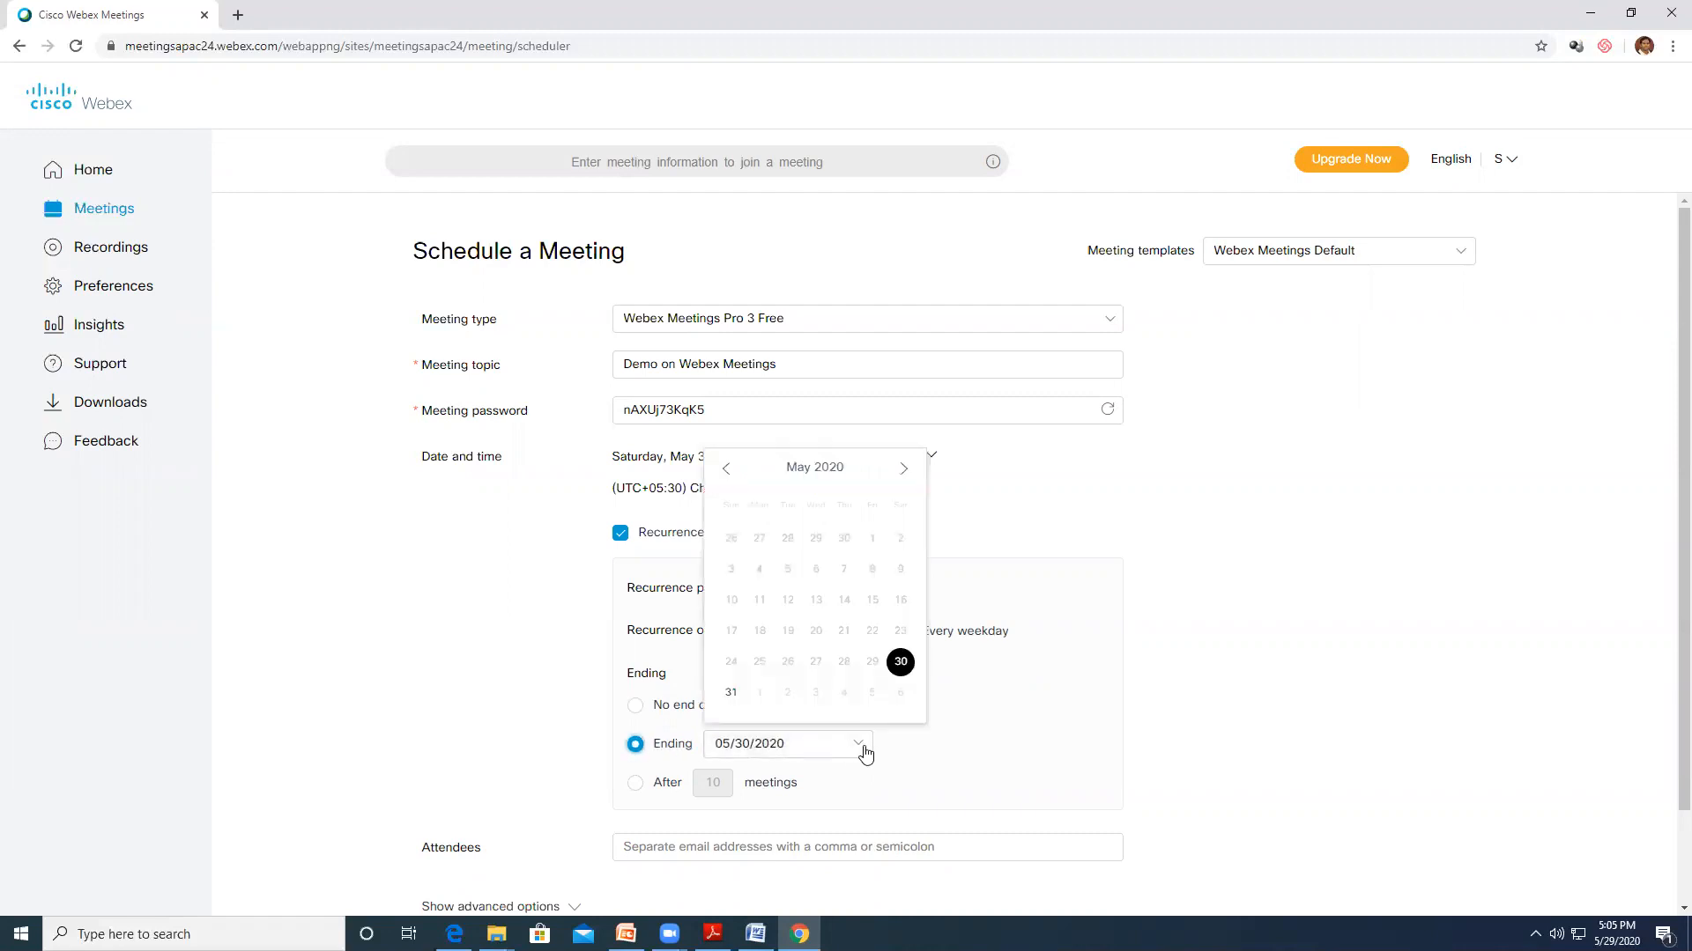
click(873, 695)
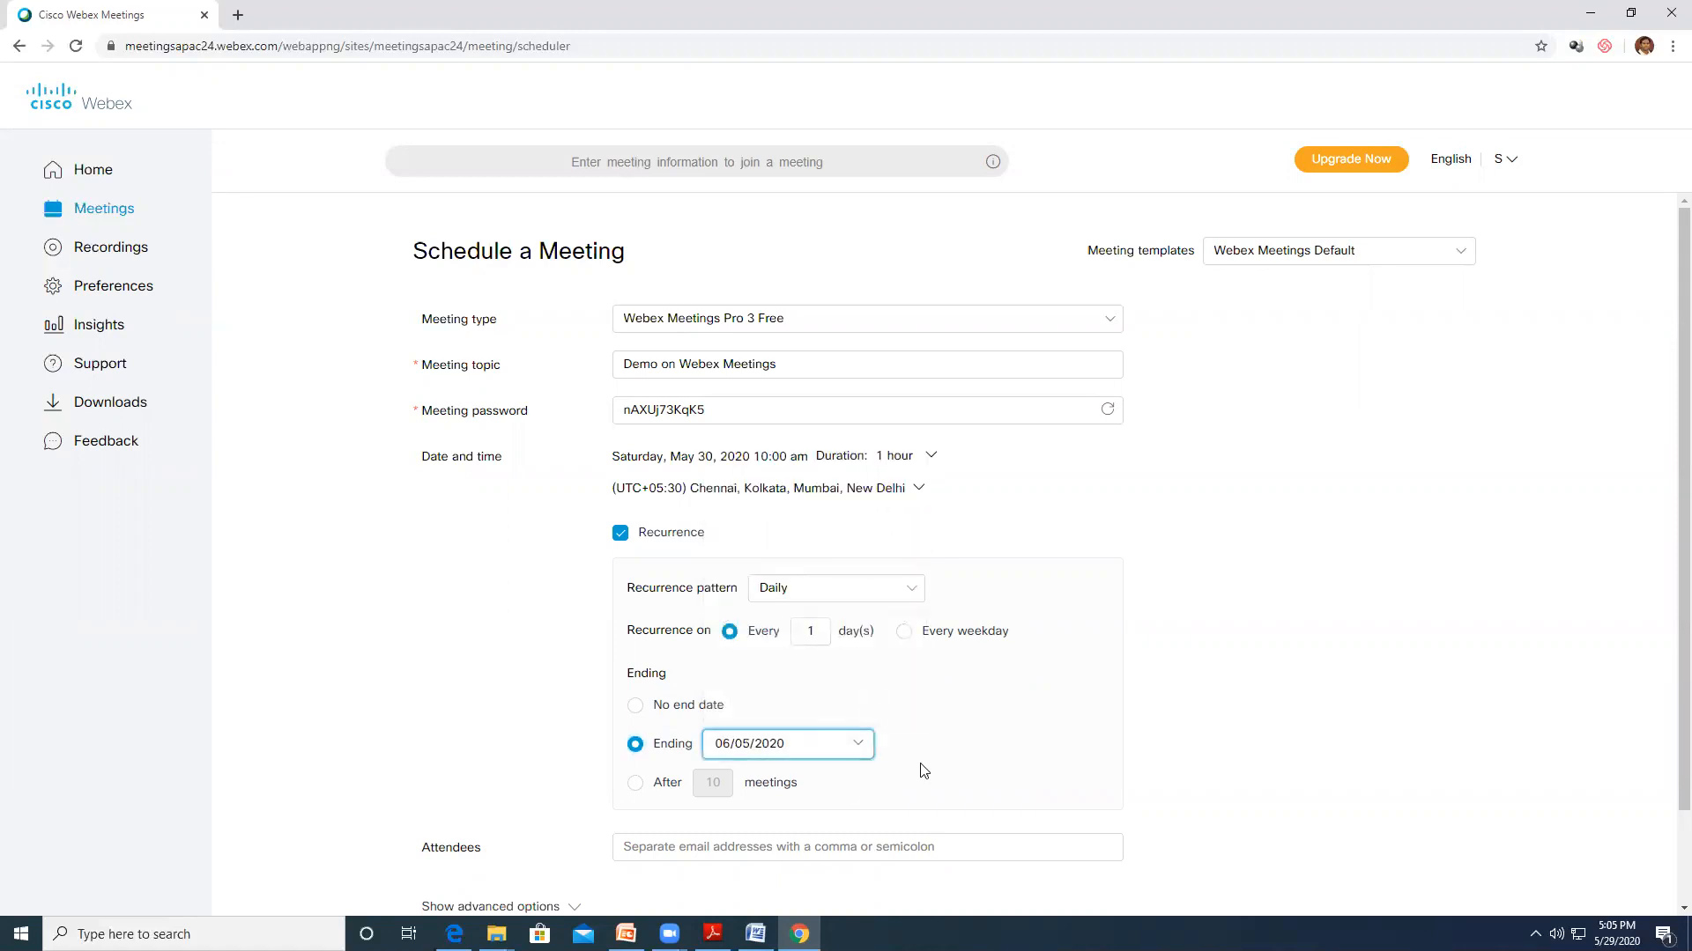
Review the attendee section and schedule the meeting with these settings
scroll(918, 770, down, 2)
click(670, 737)
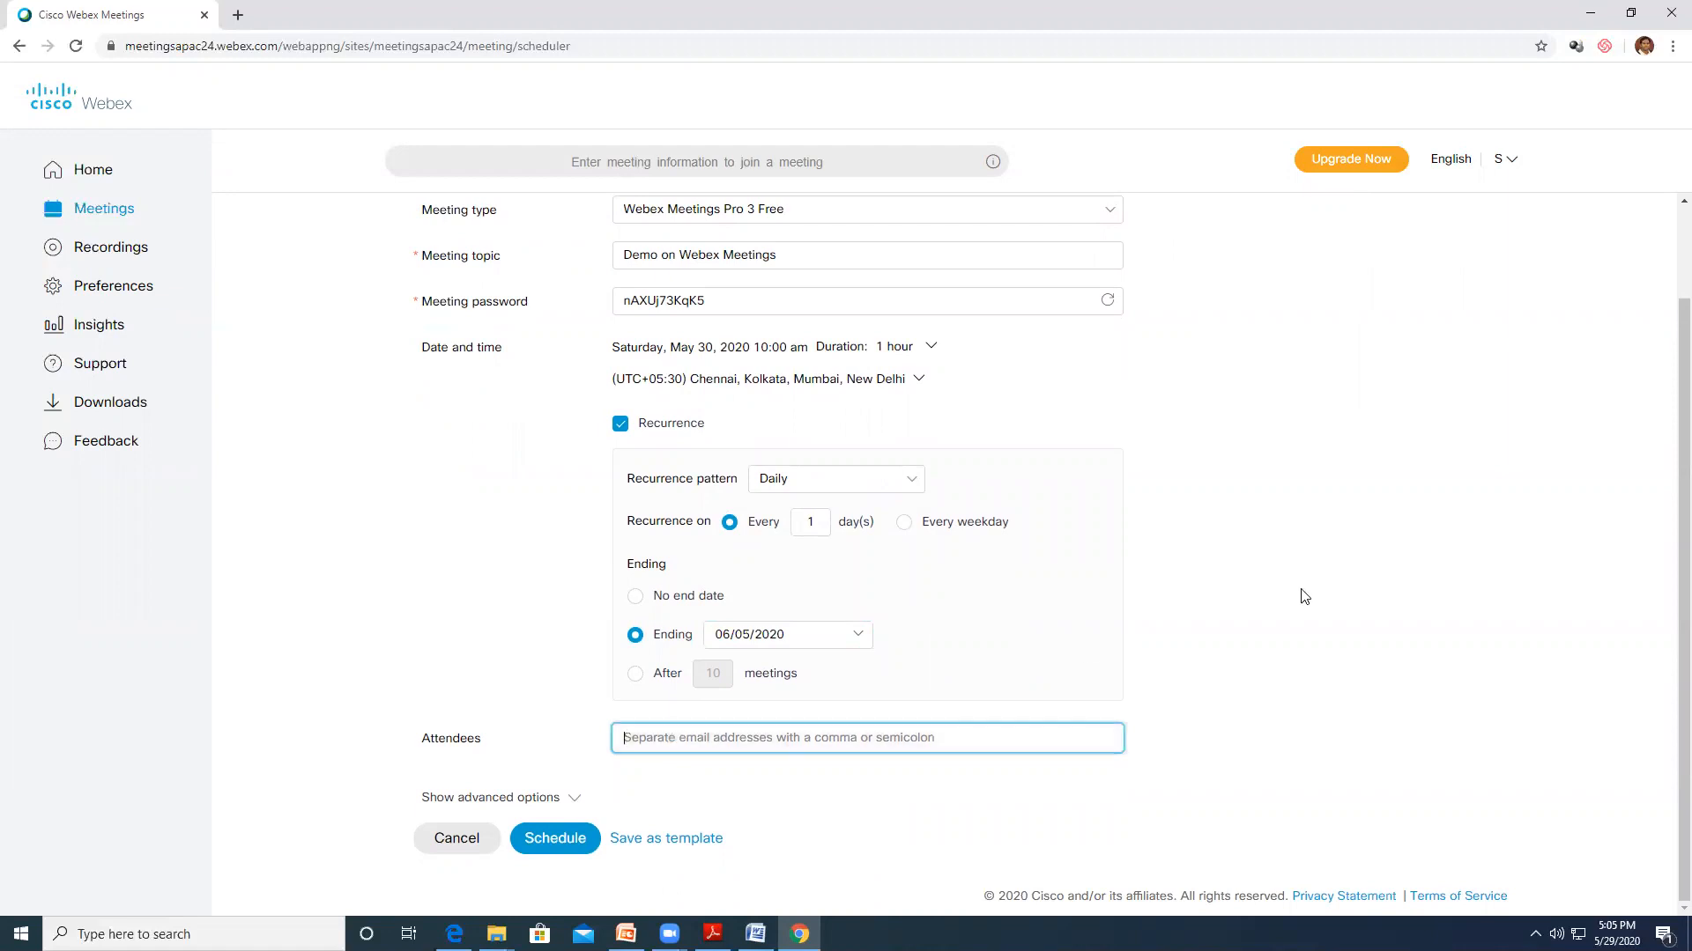
scroll(1293, 599, up, 1)
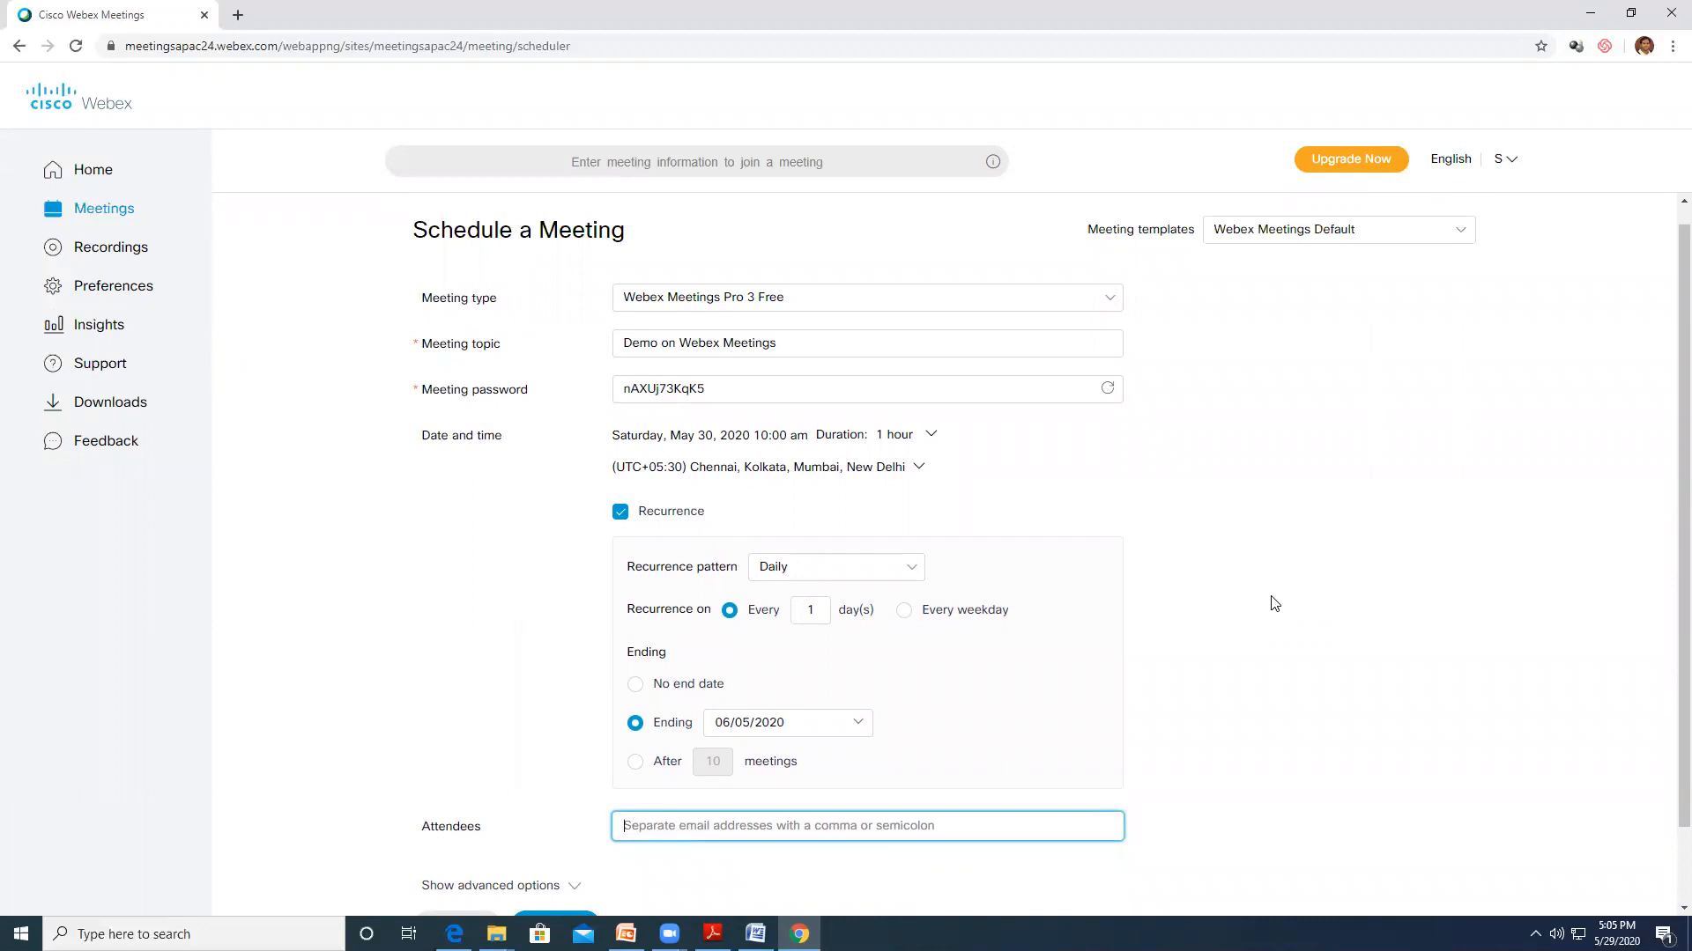
scroll(1273, 603, down, 1)
click(559, 838)
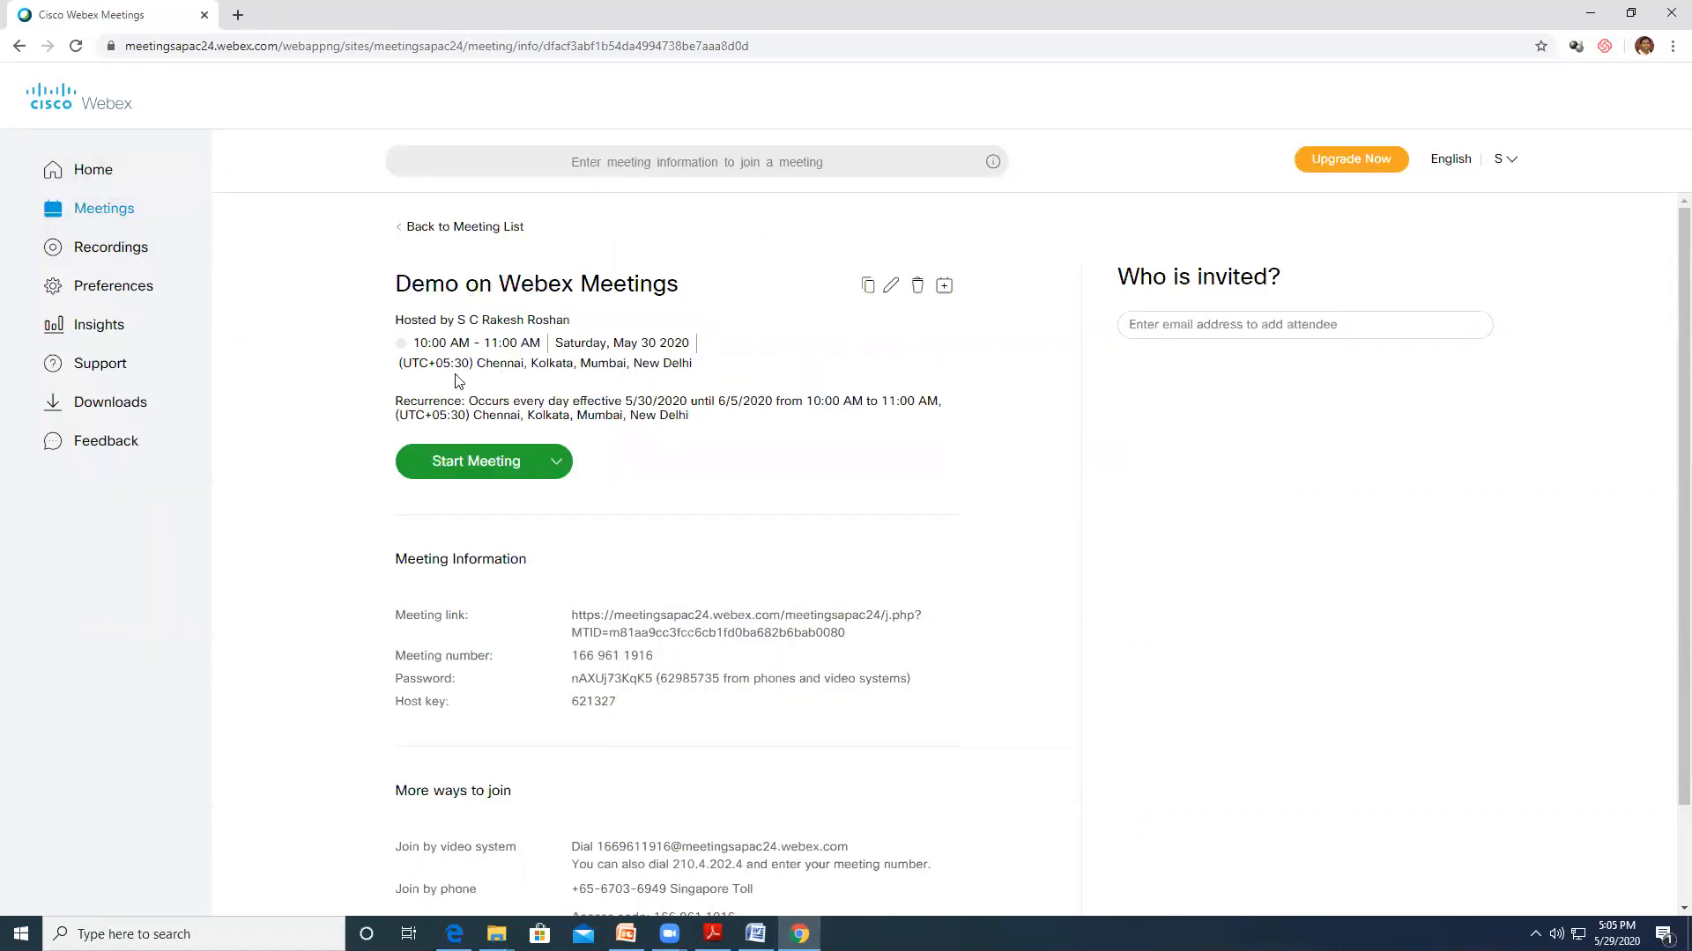
Copy the Demo on Webex Meetings details, then go back to the Meetings list
click(867, 289)
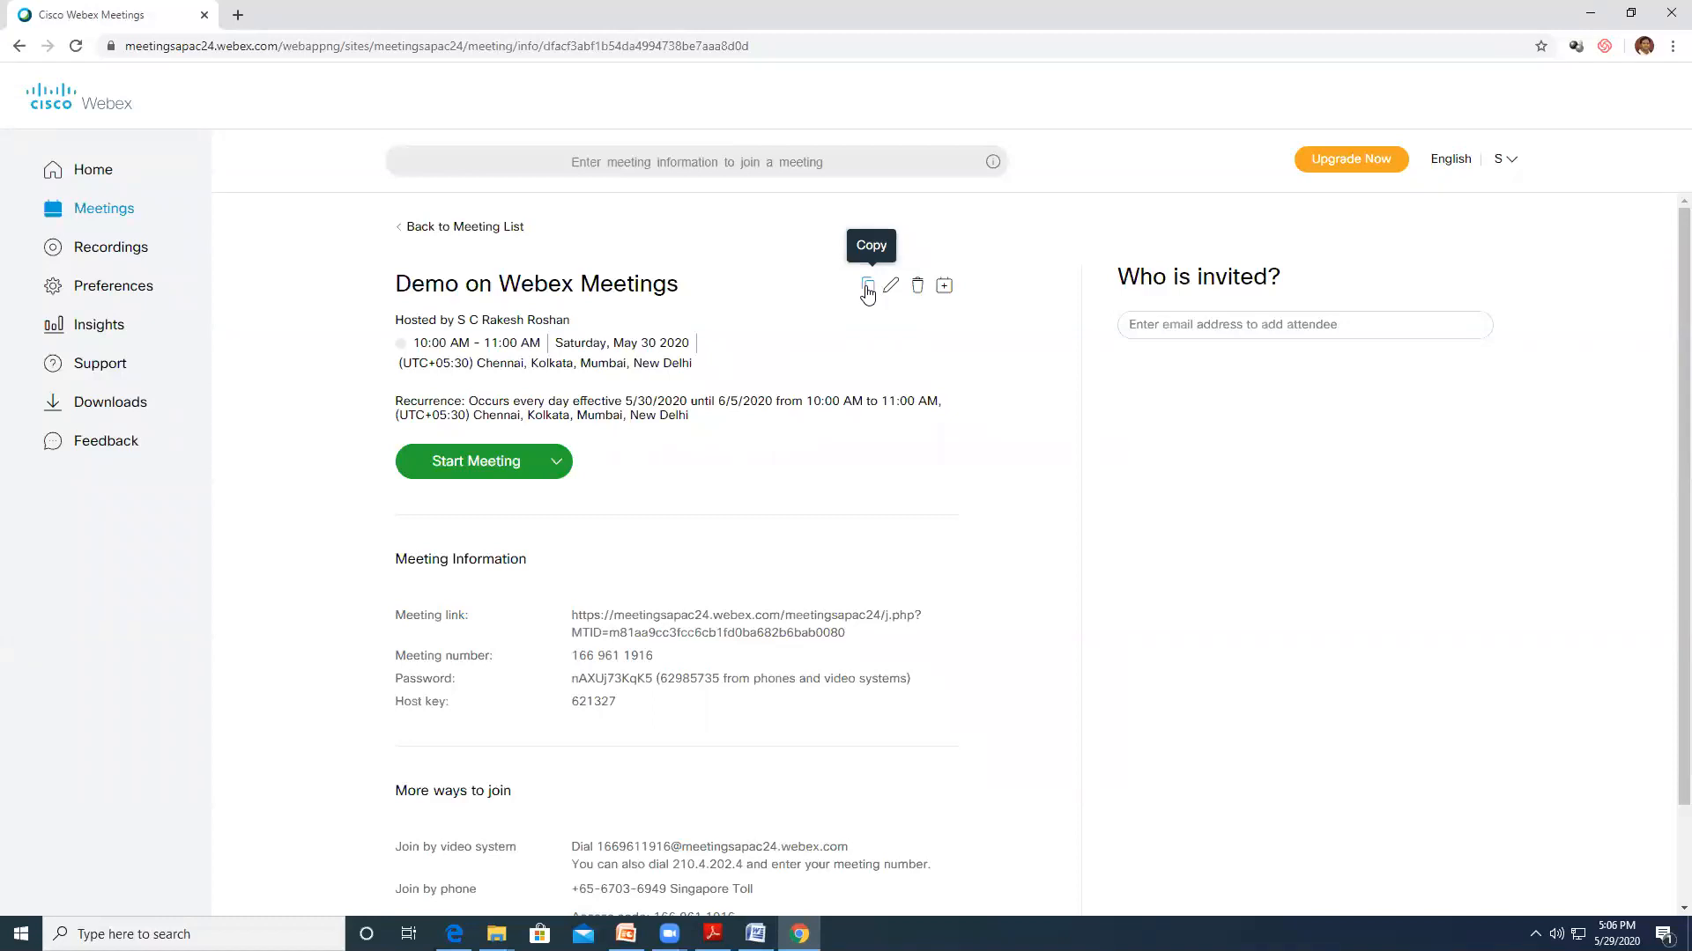
click(1196, 324)
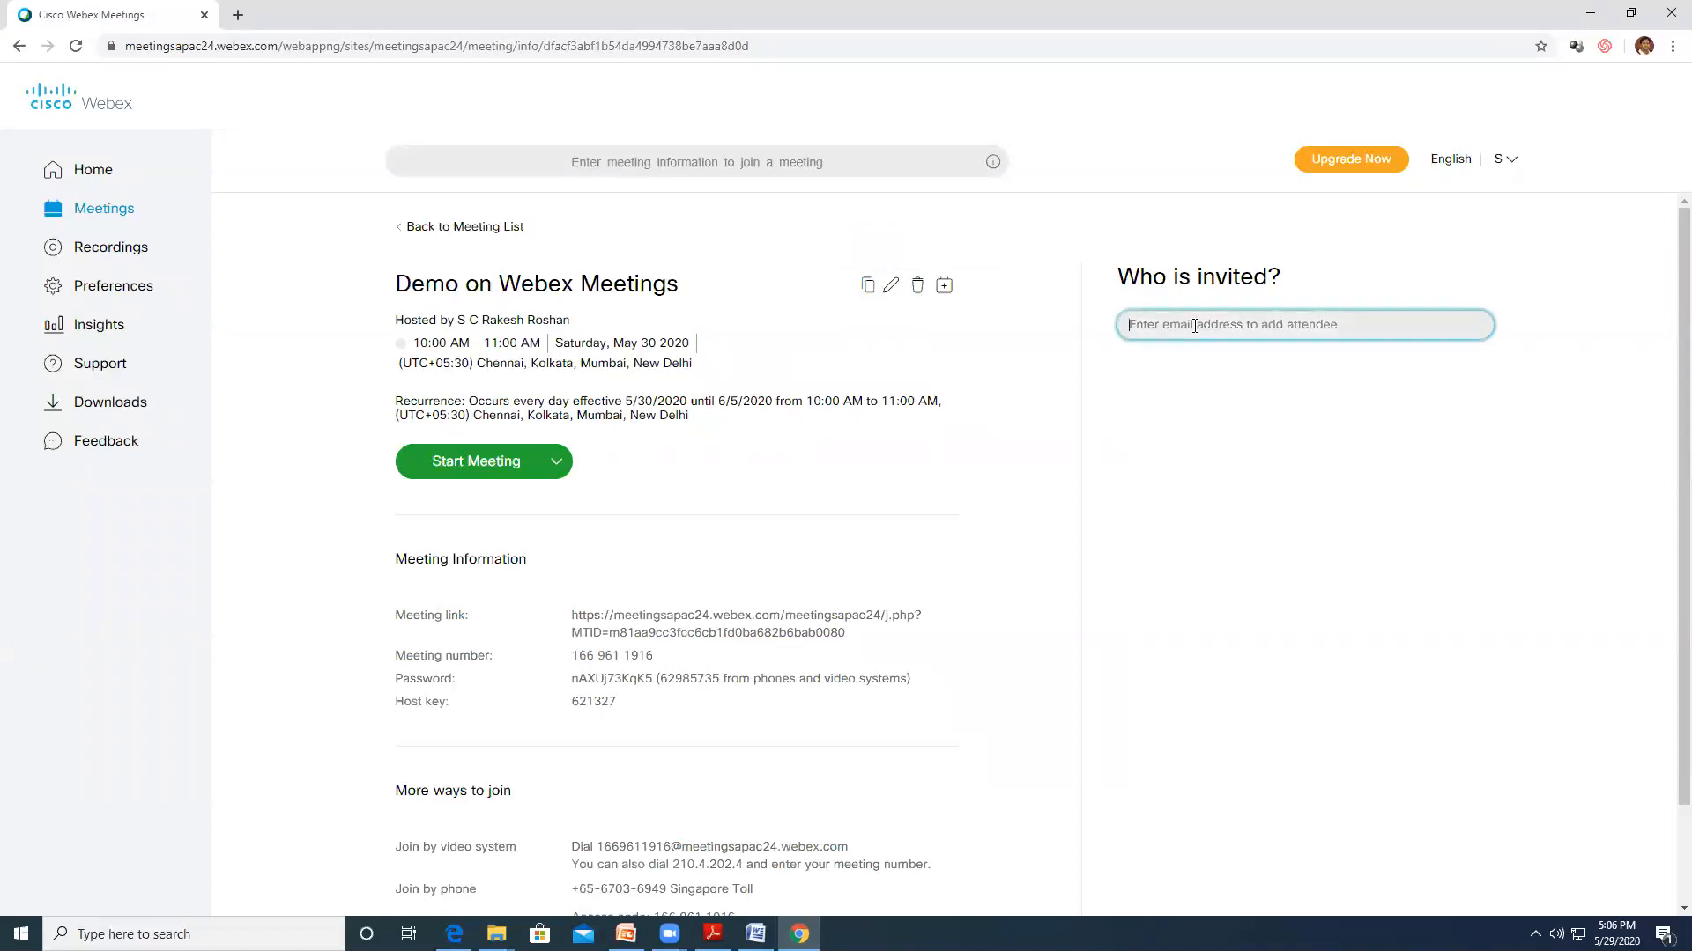
click(999, 334)
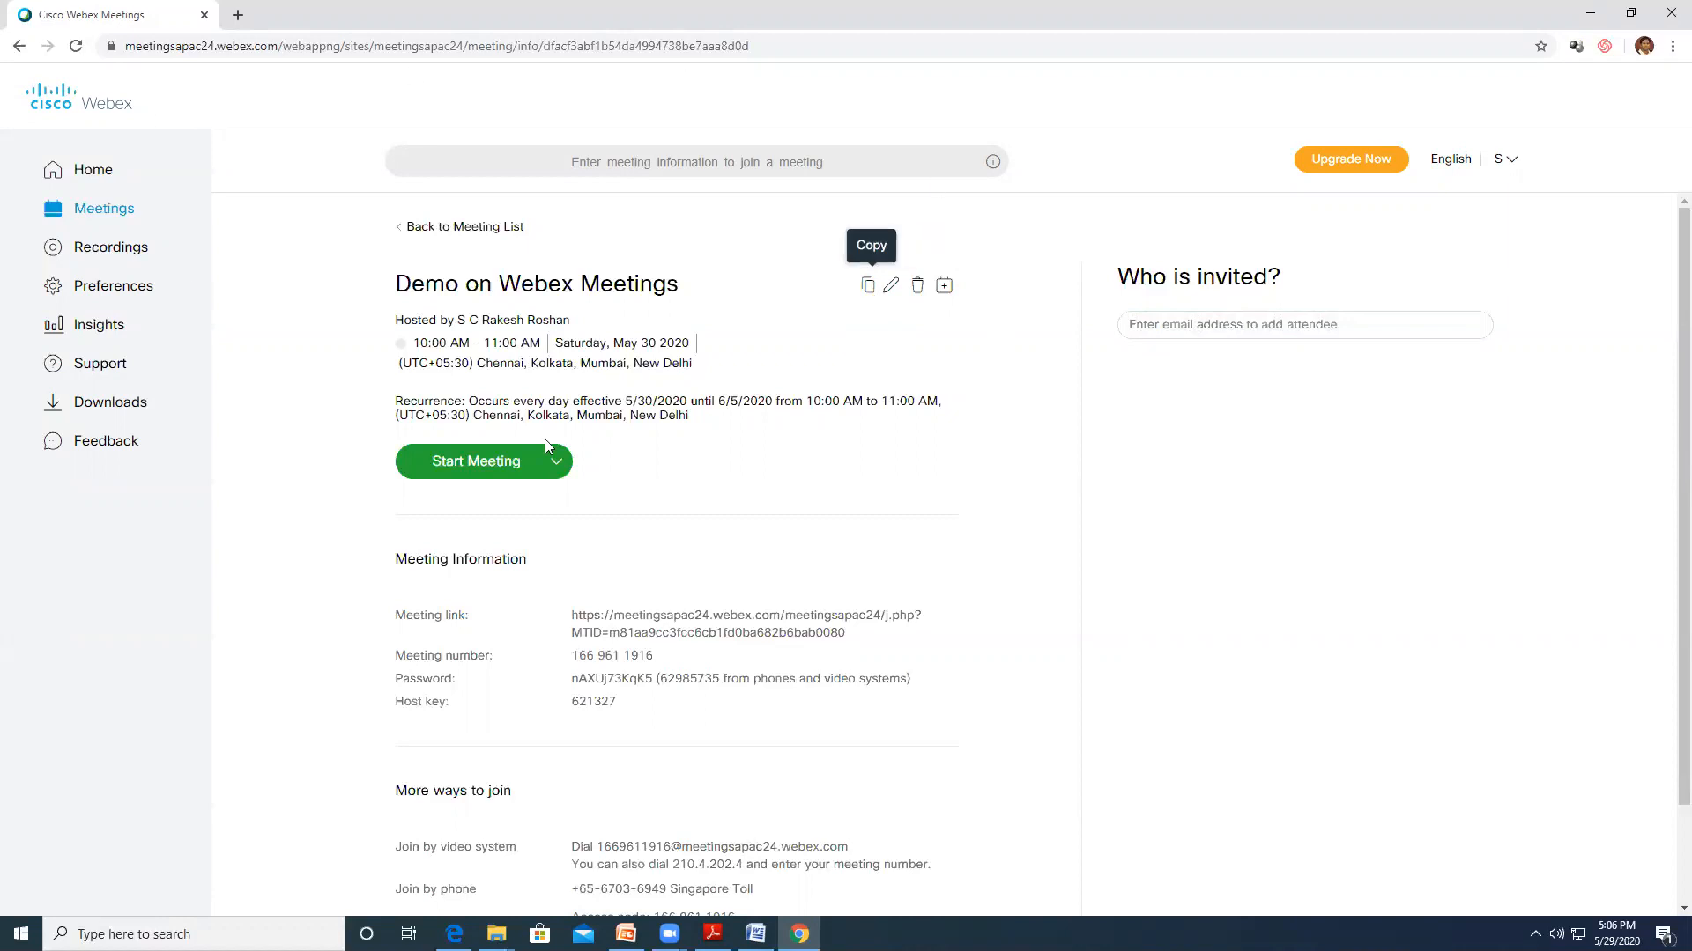
click(84, 212)
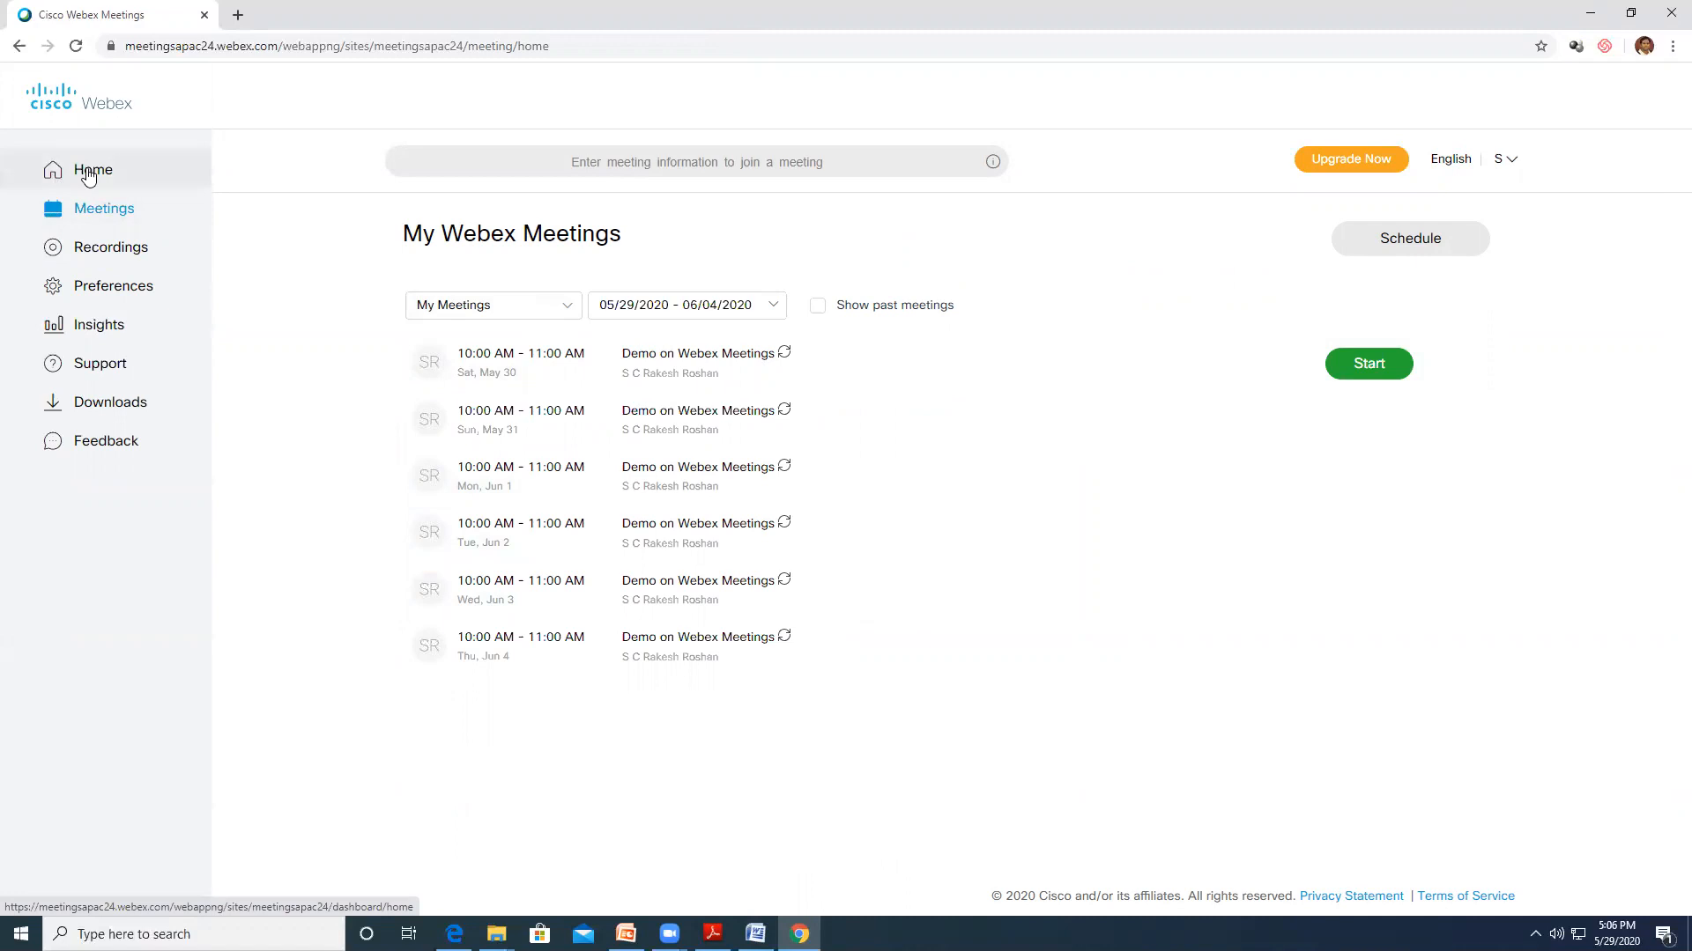
From Home, confirm the Use desktop app option and start the personal room meeting
click(93, 173)
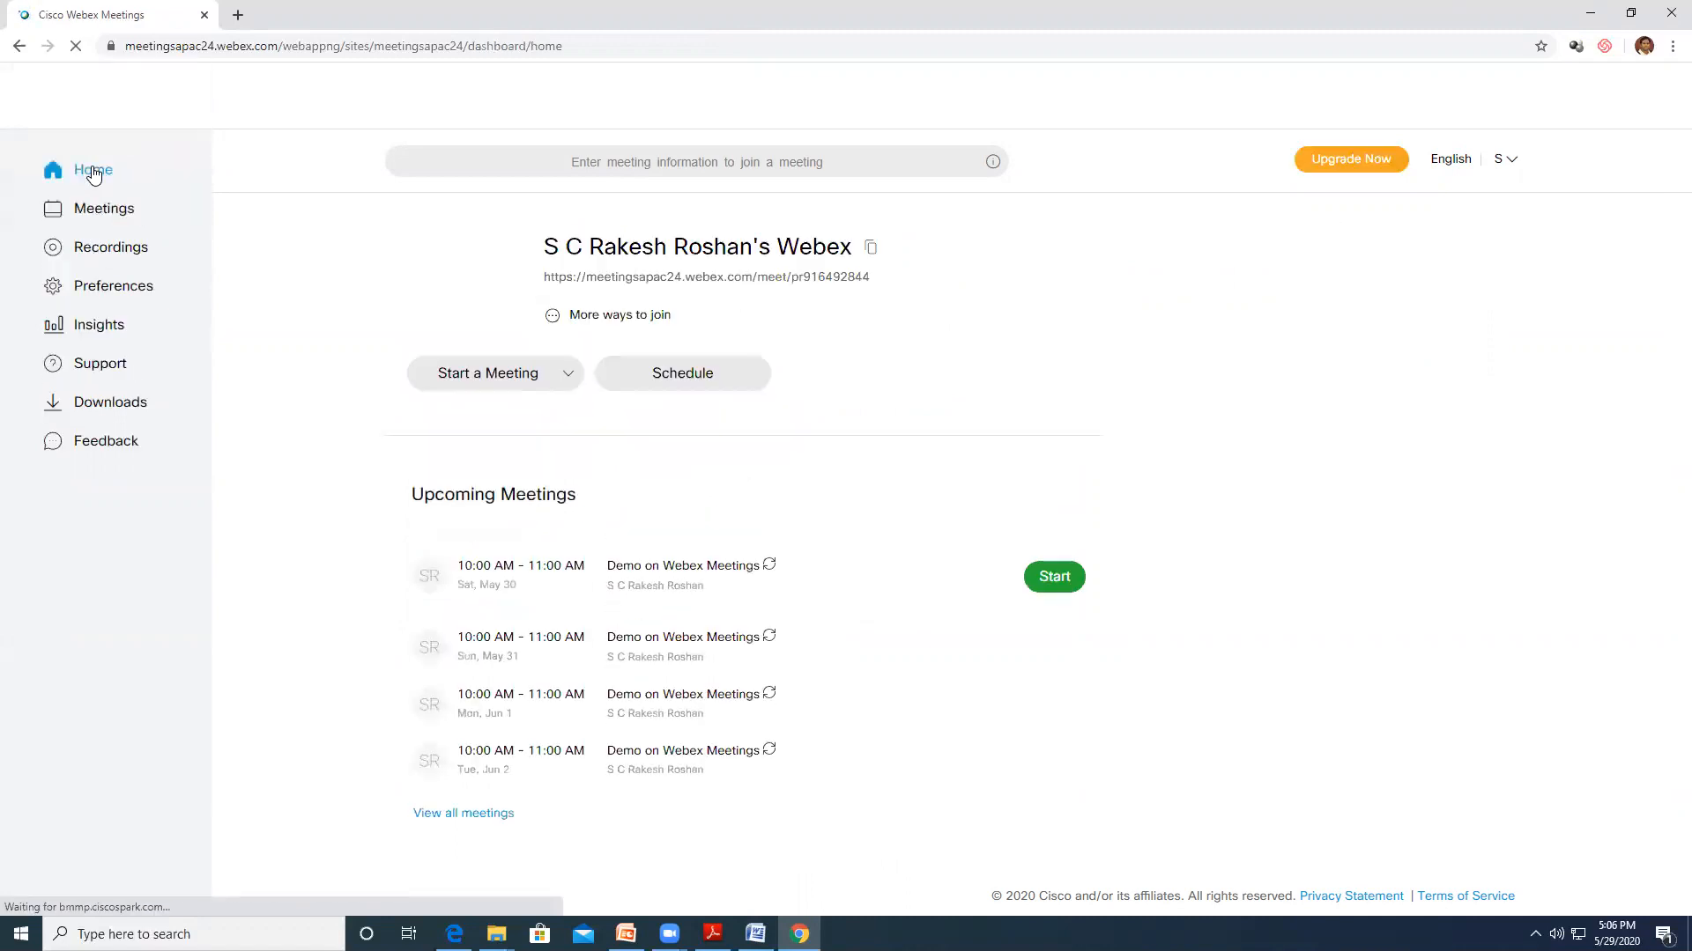
click(568, 374)
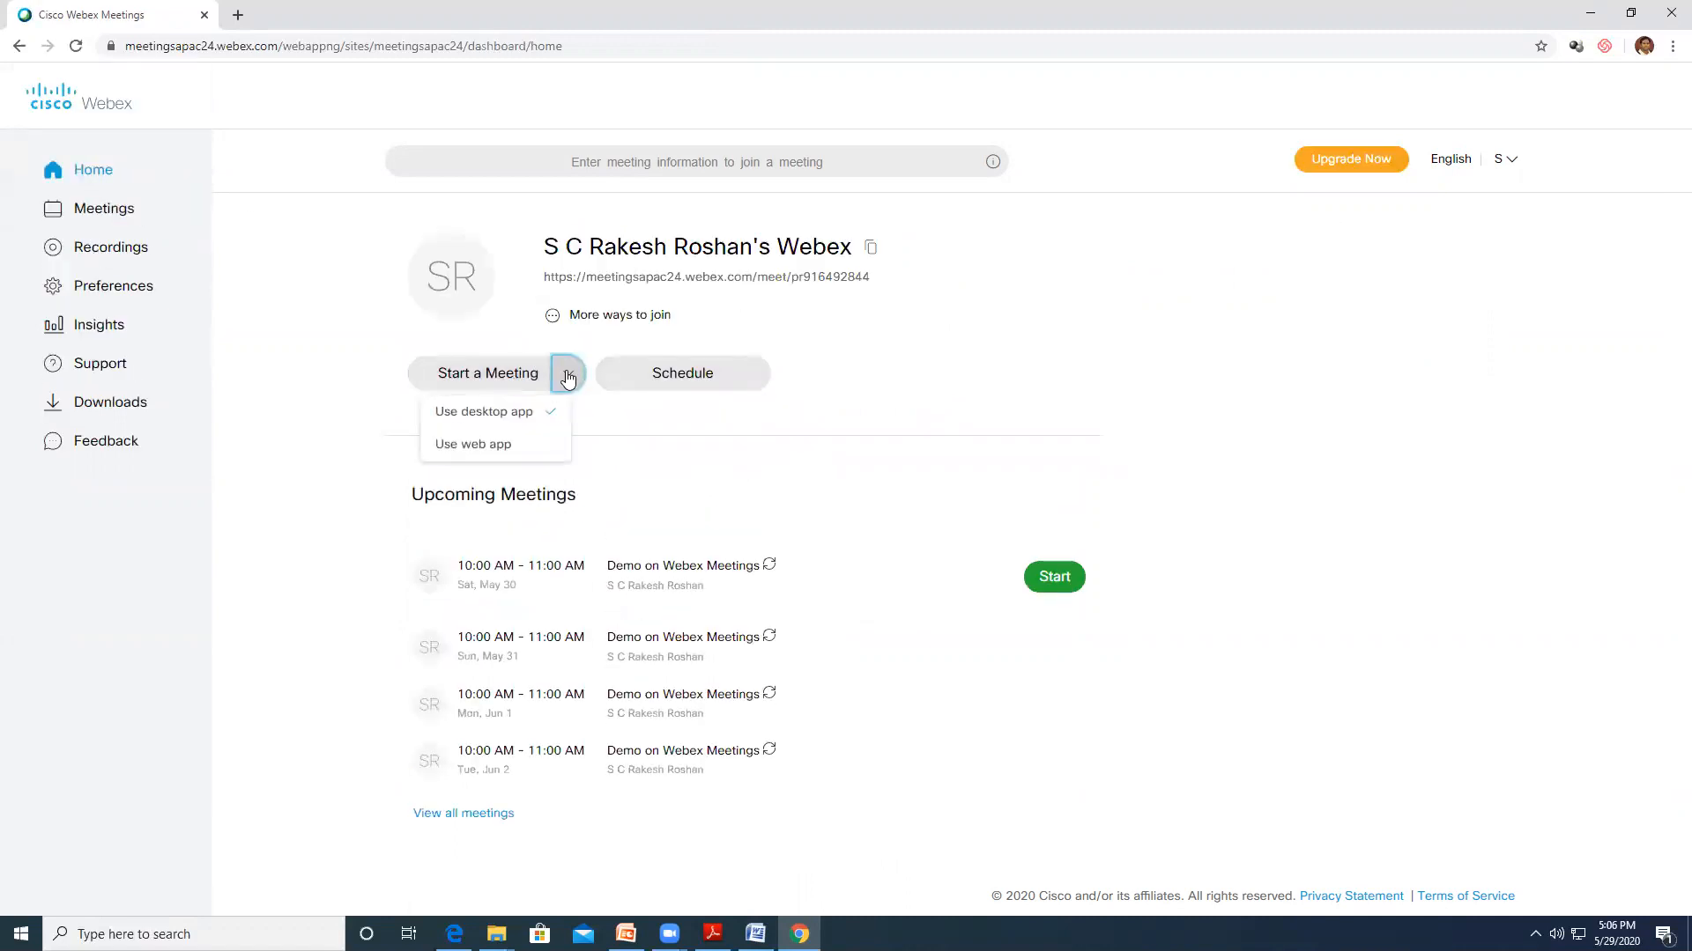
click(498, 367)
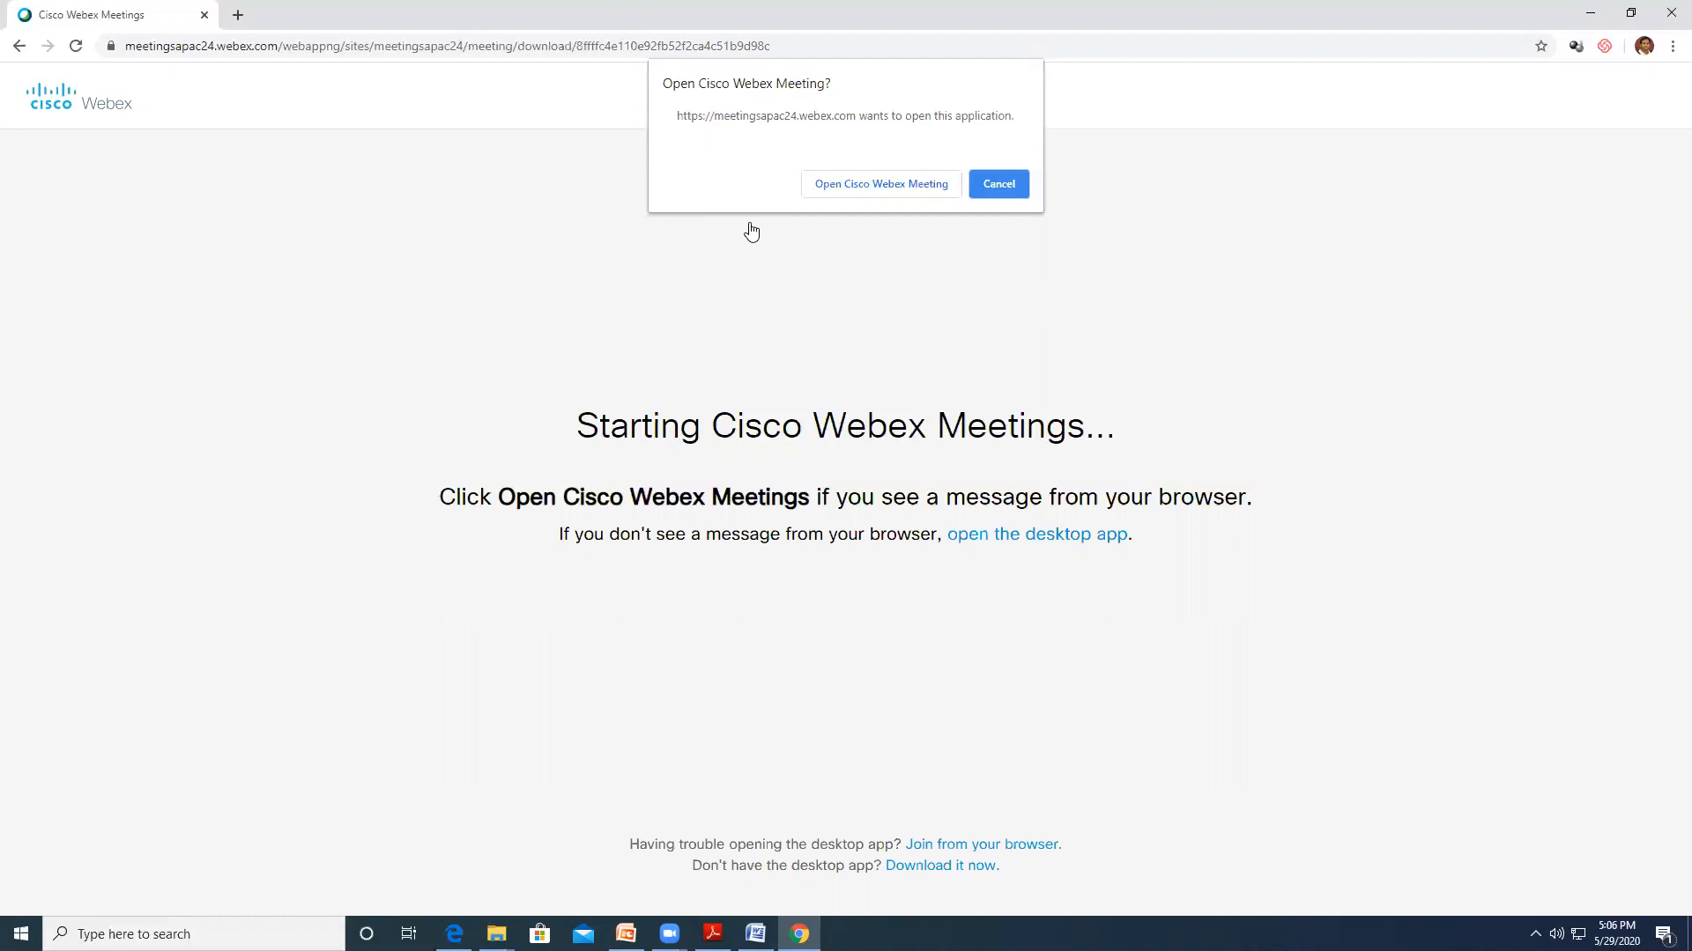
Open the desktop app preview, toggle mute on and off, and check computer audio settings
click(893, 194)
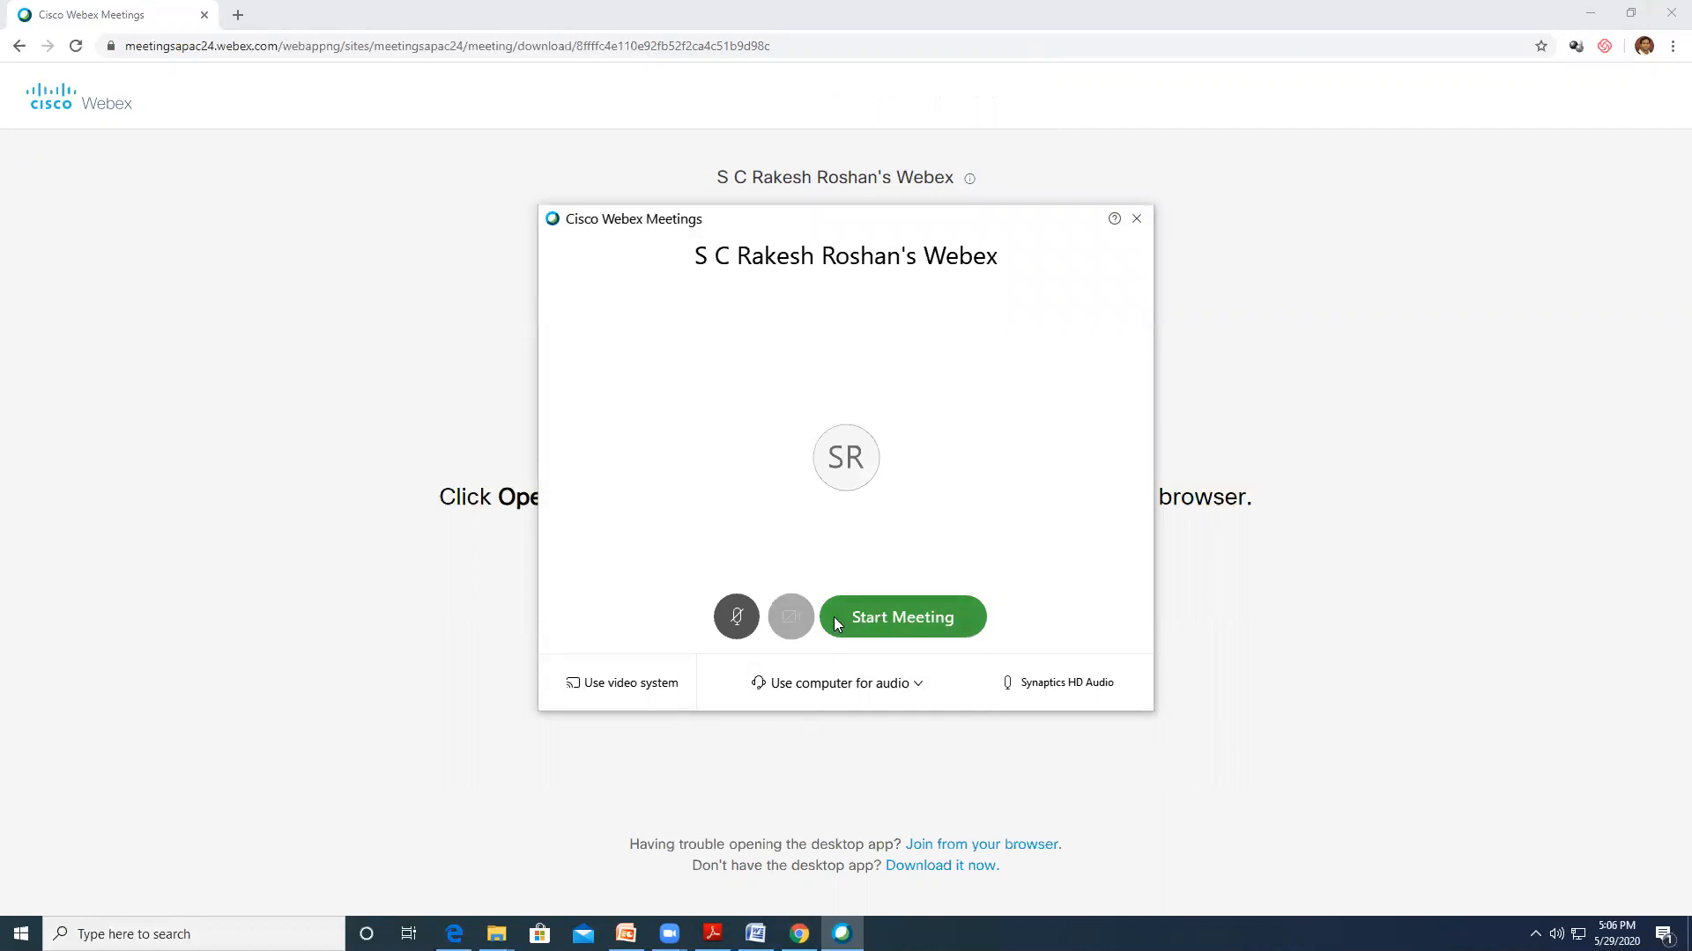
click(737, 619)
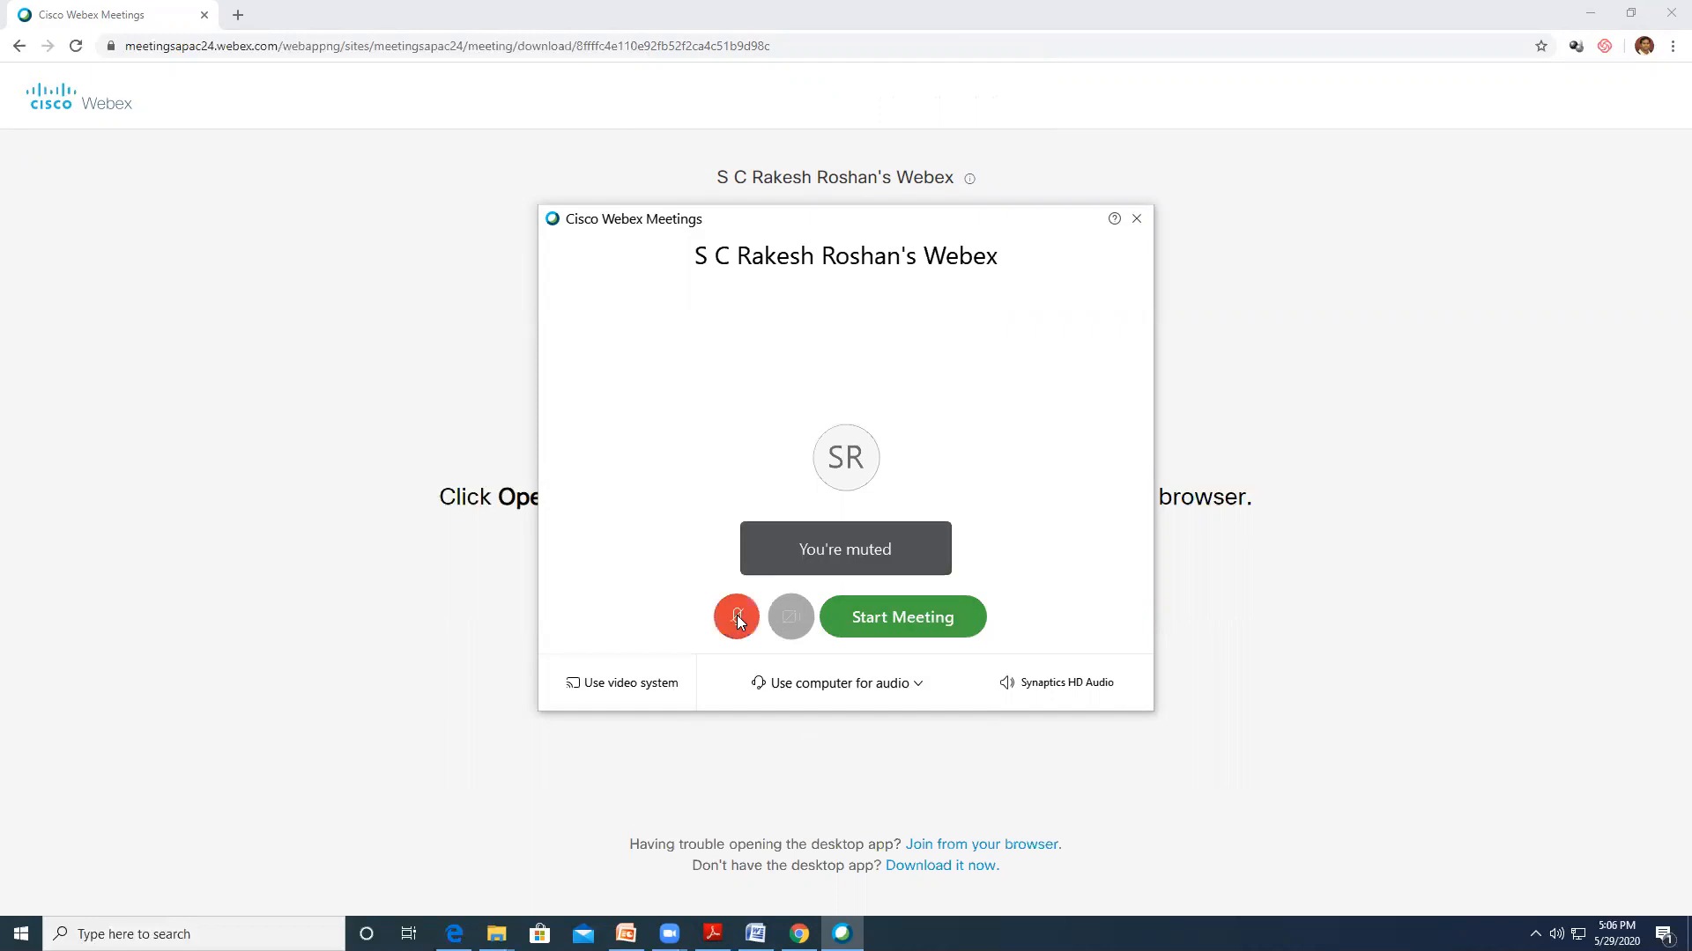
click(736, 617)
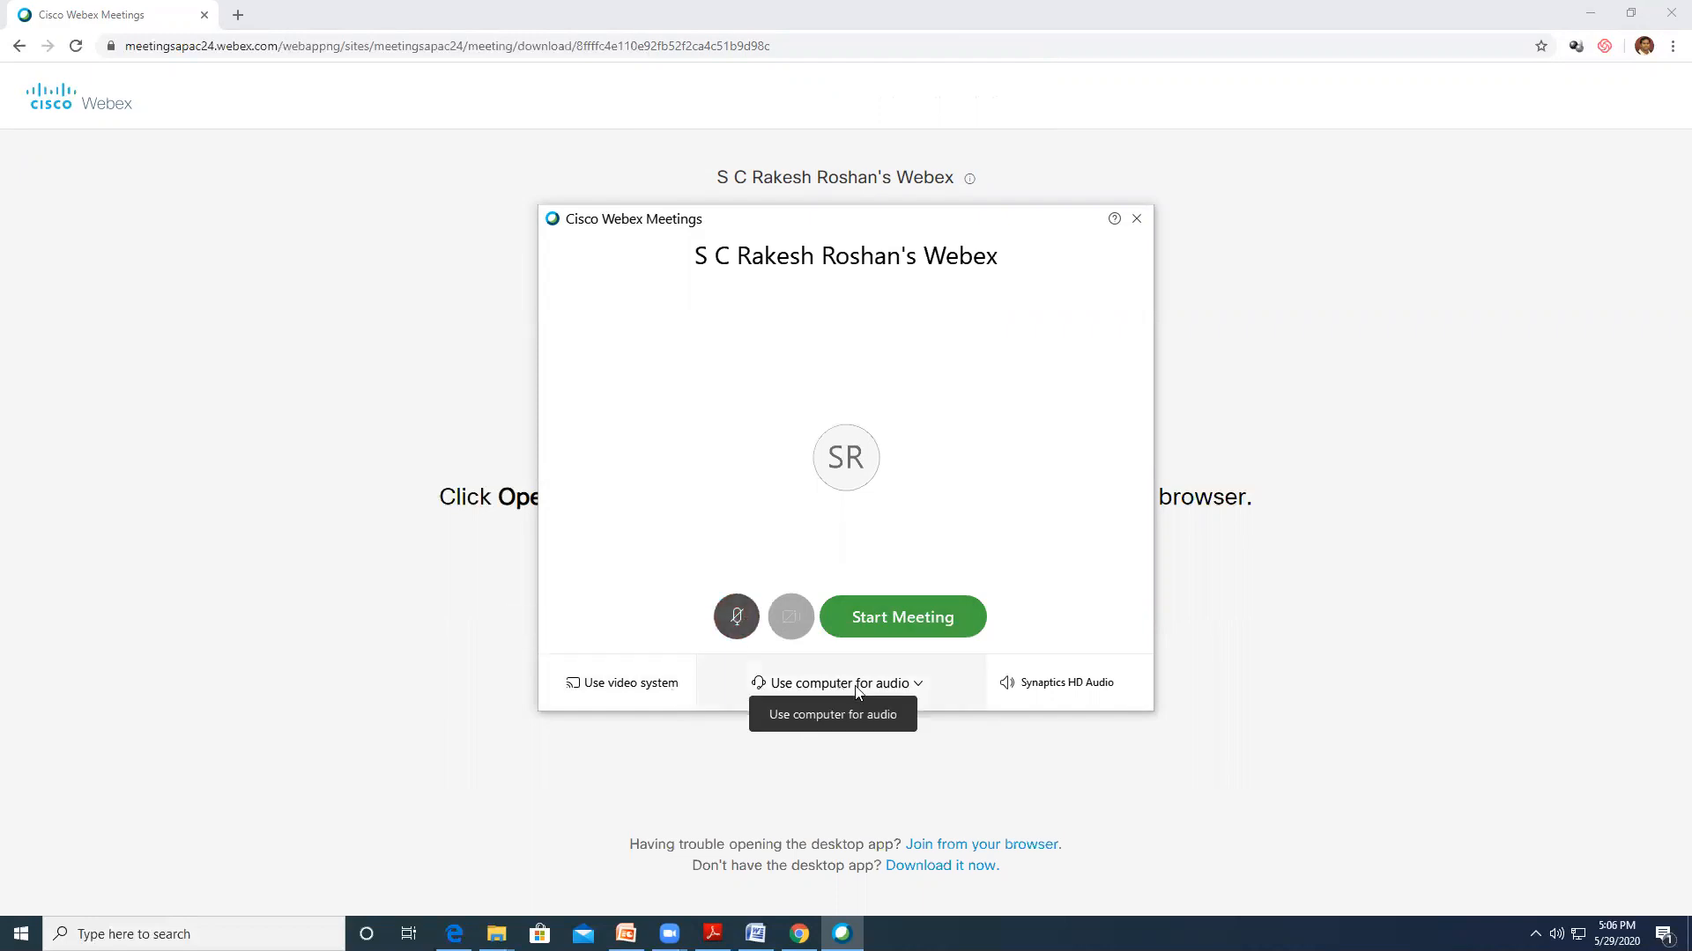
click(1061, 685)
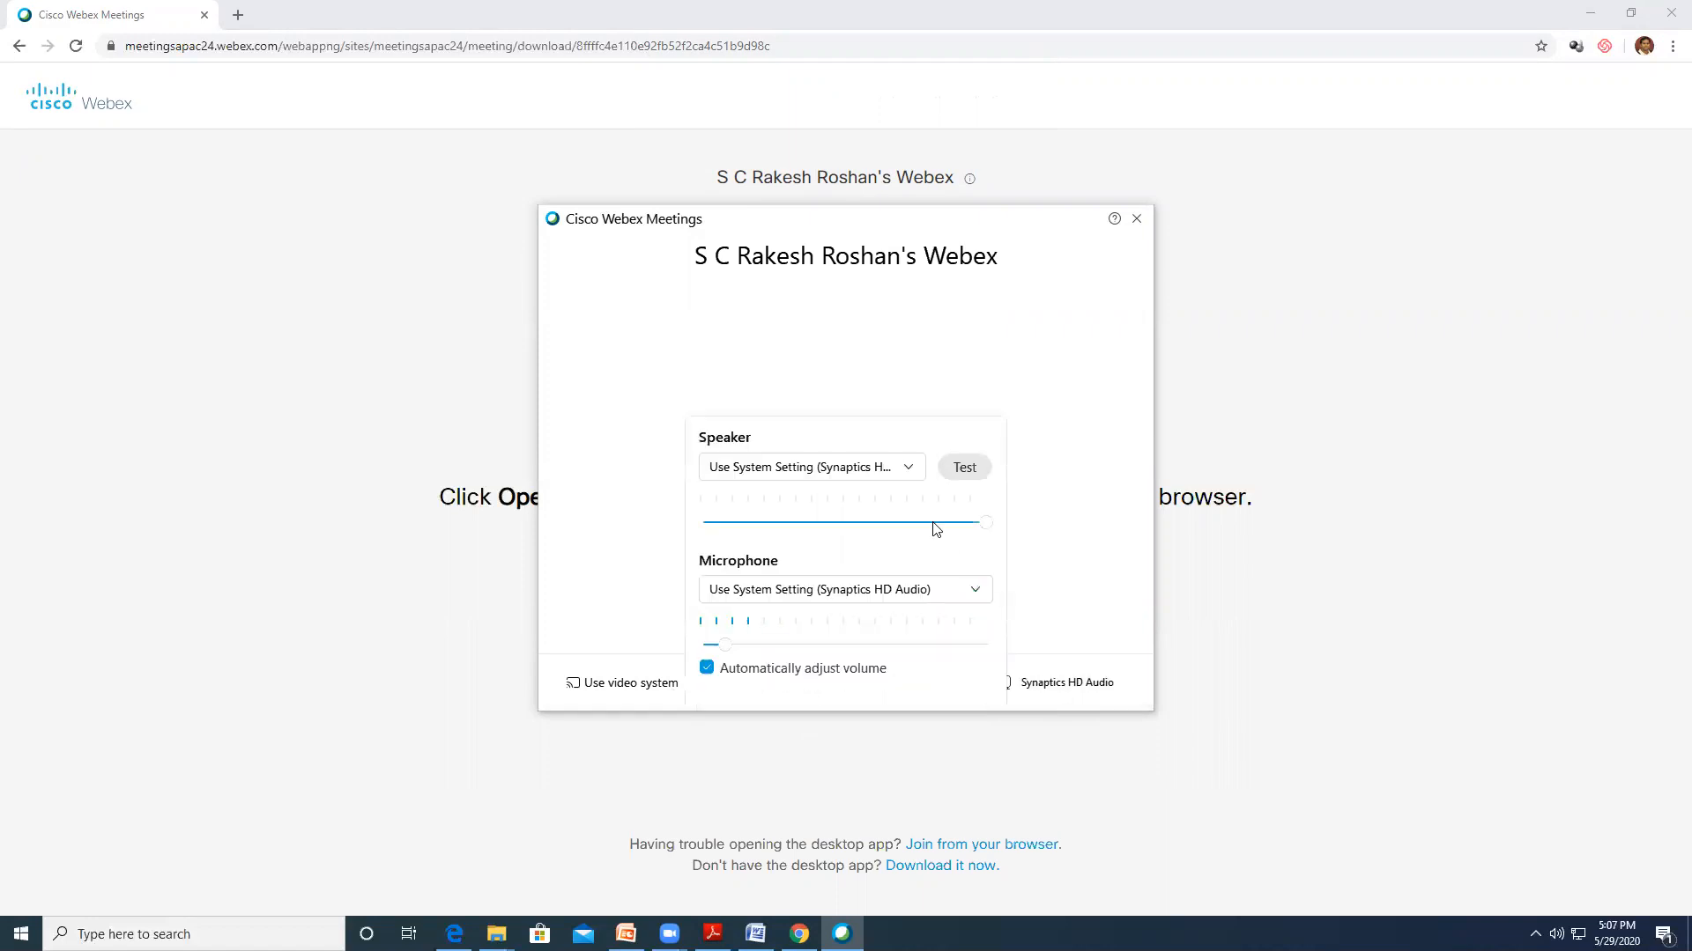
click(1057, 481)
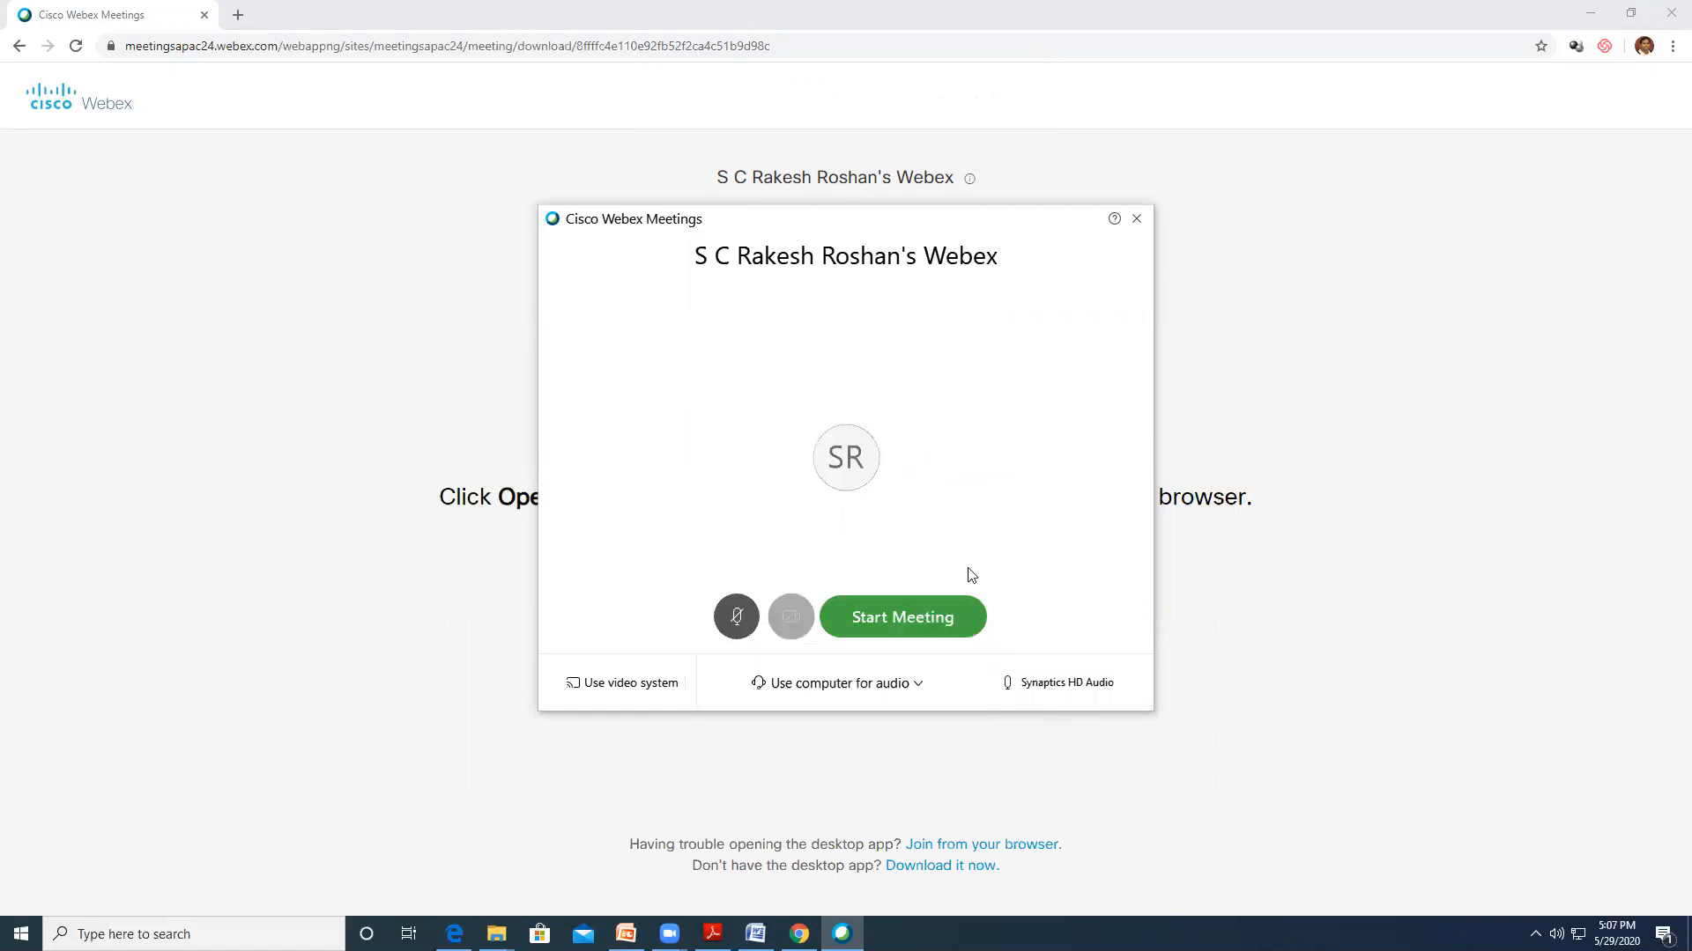
Start the meeting and test the Mute button, leaving the microphone unmuted
click(902, 619)
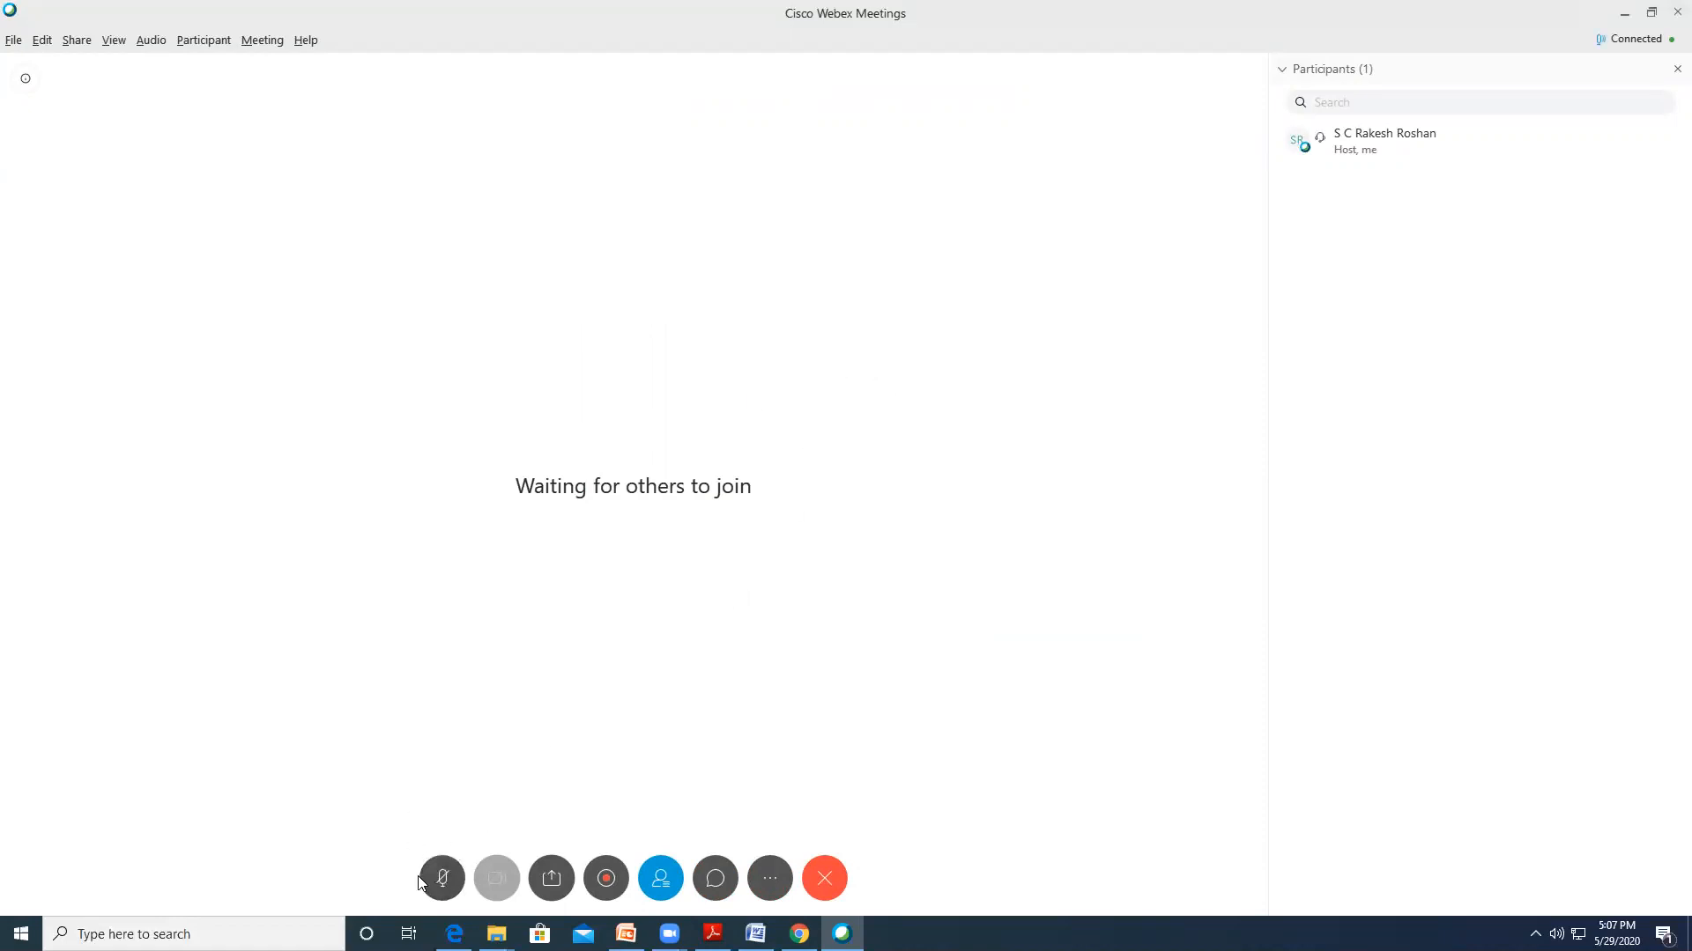
click(447, 886)
click(447, 885)
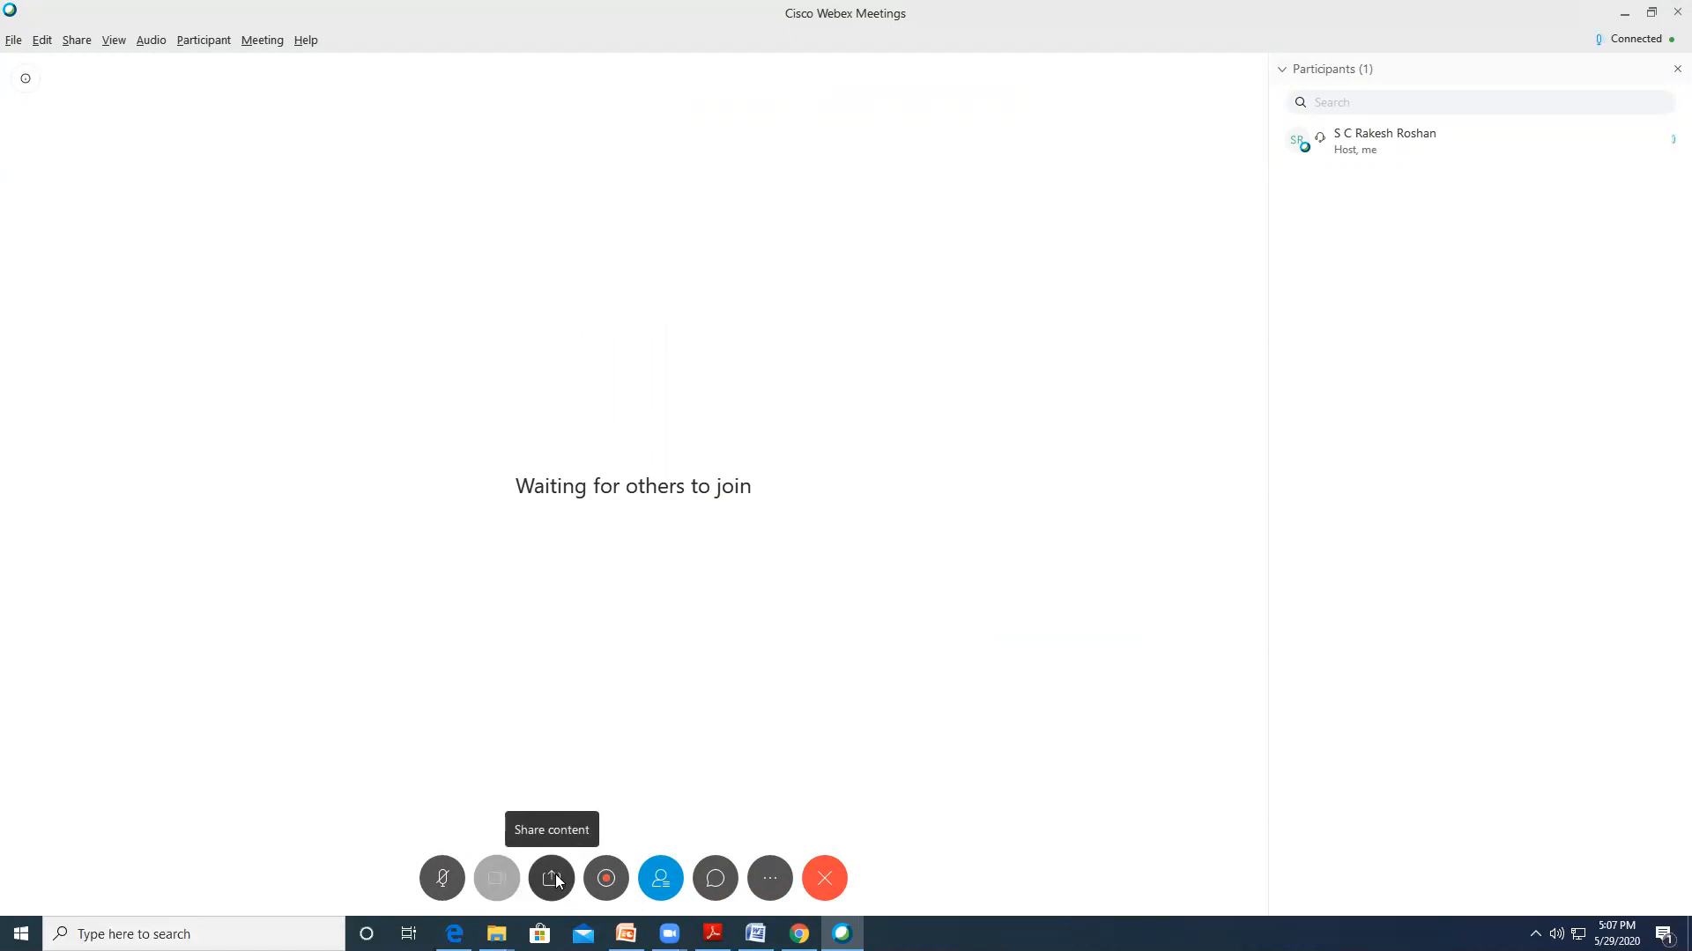
Start recording saved as 'Sample' in Cisco_Webex_meetings, then close the Recorder panel
click(608, 880)
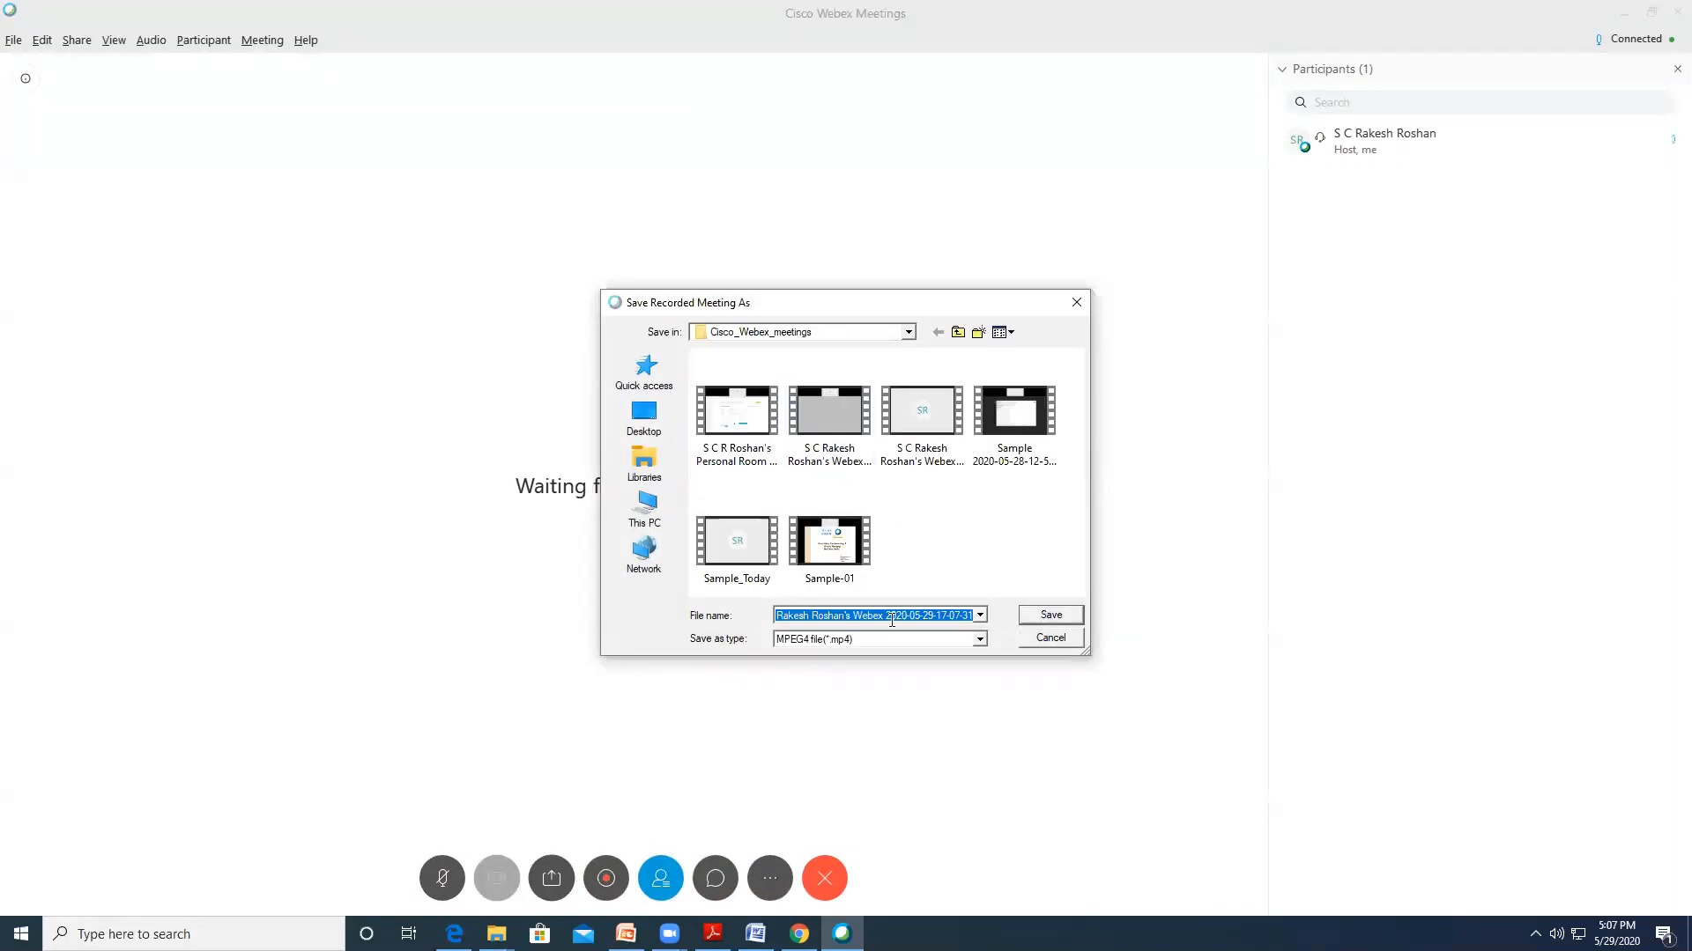
text(Sample)
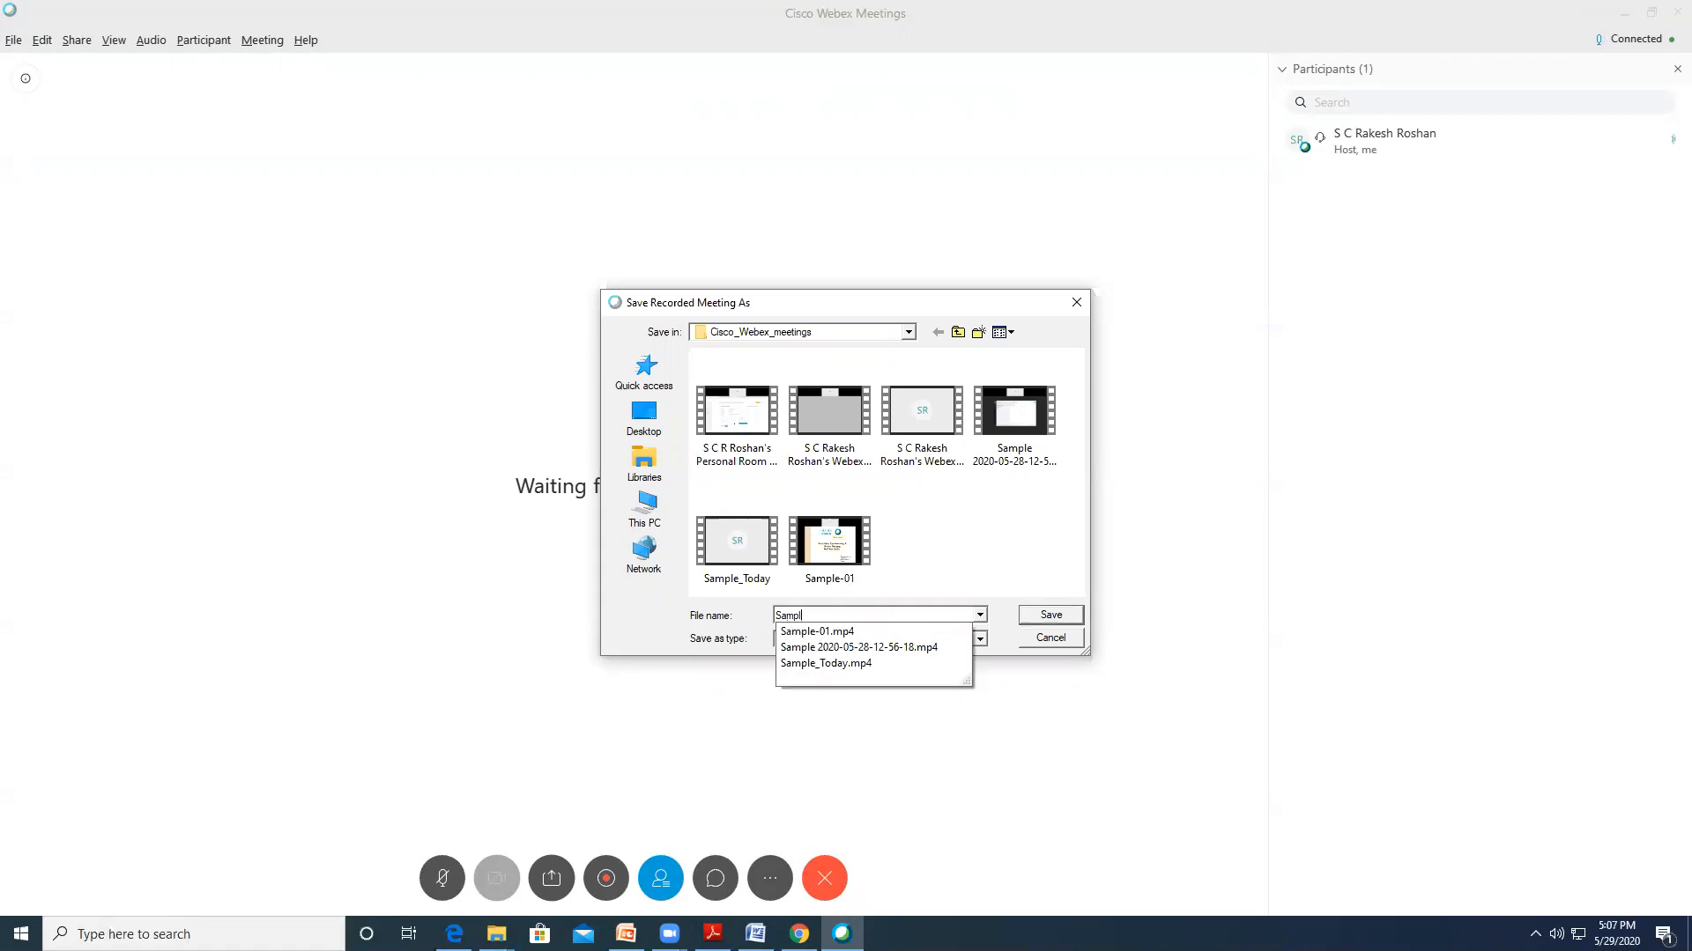
click(1049, 616)
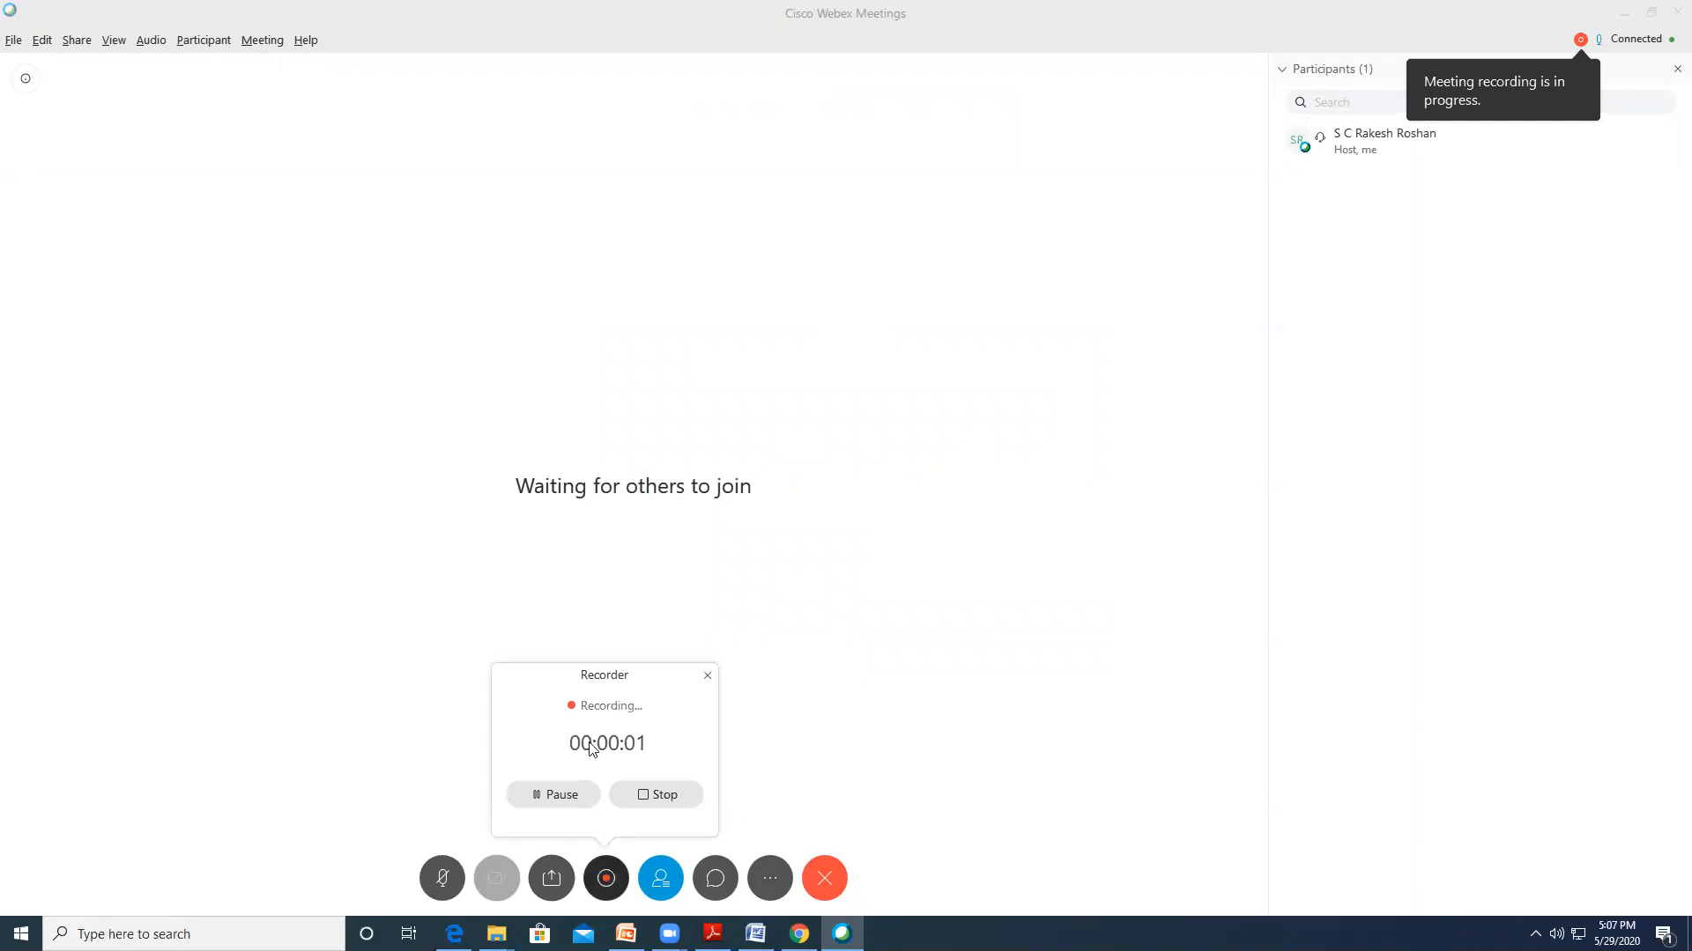
click(706, 676)
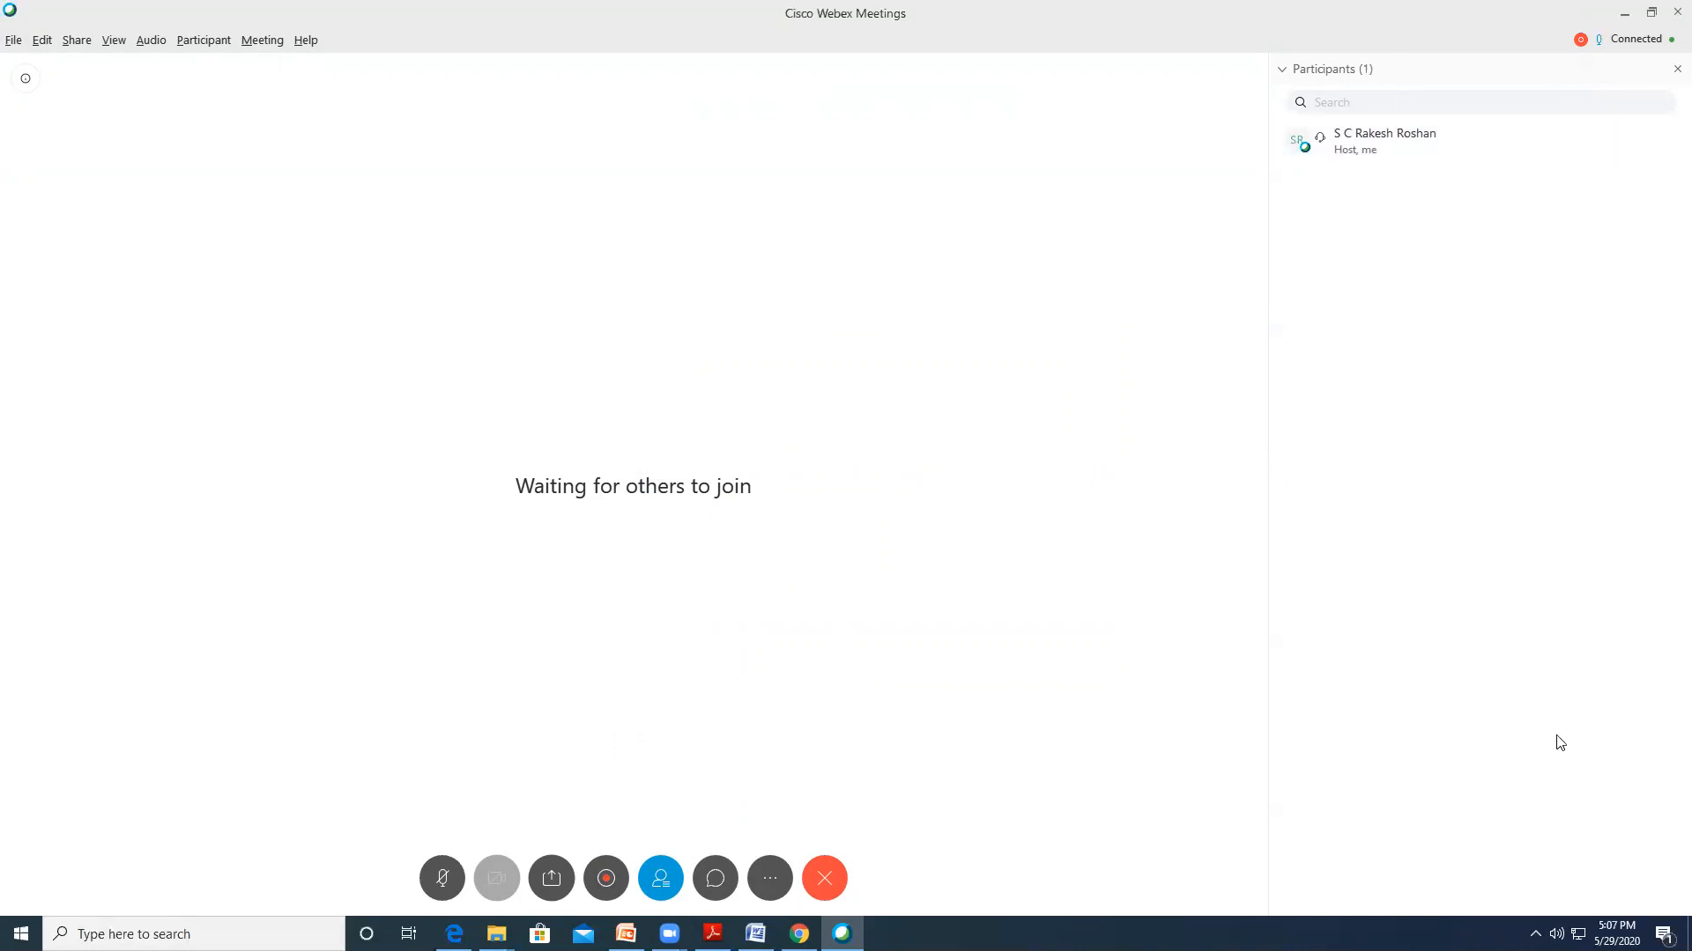
Send the chat message 'Hi All' to everyone in the meeting
click(715, 879)
click(1325, 891)
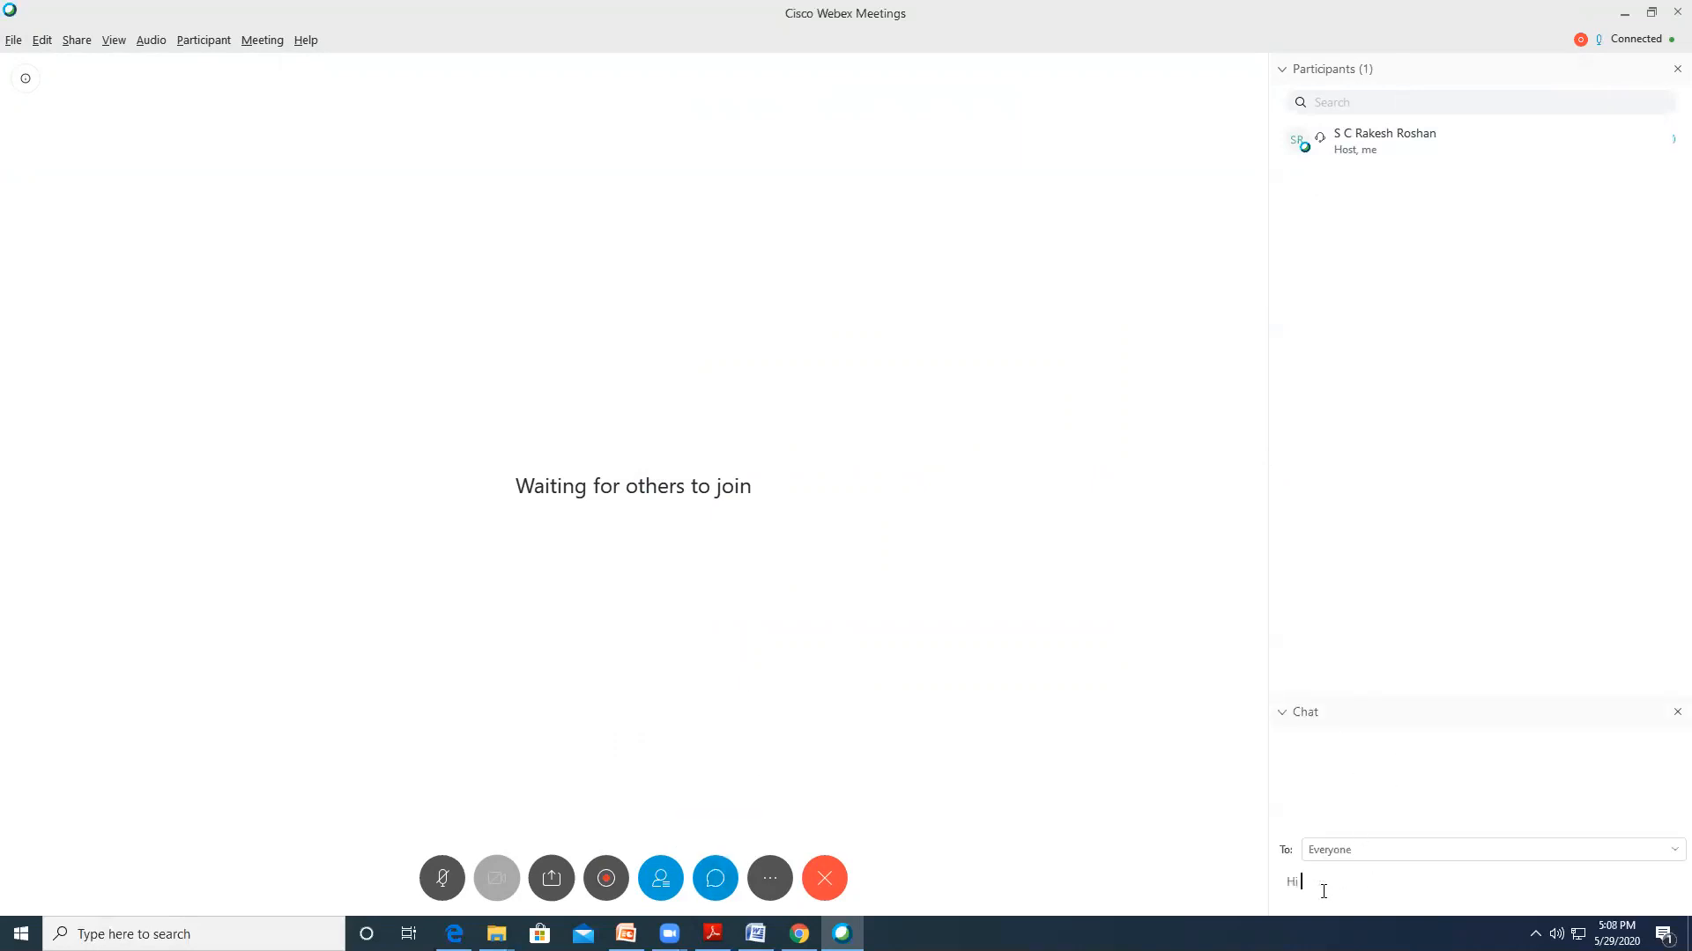
text(Hi All)
key(Return)
Check the To: Everyone recipient list and the More options menu, closing each afterwards
click(1364, 849)
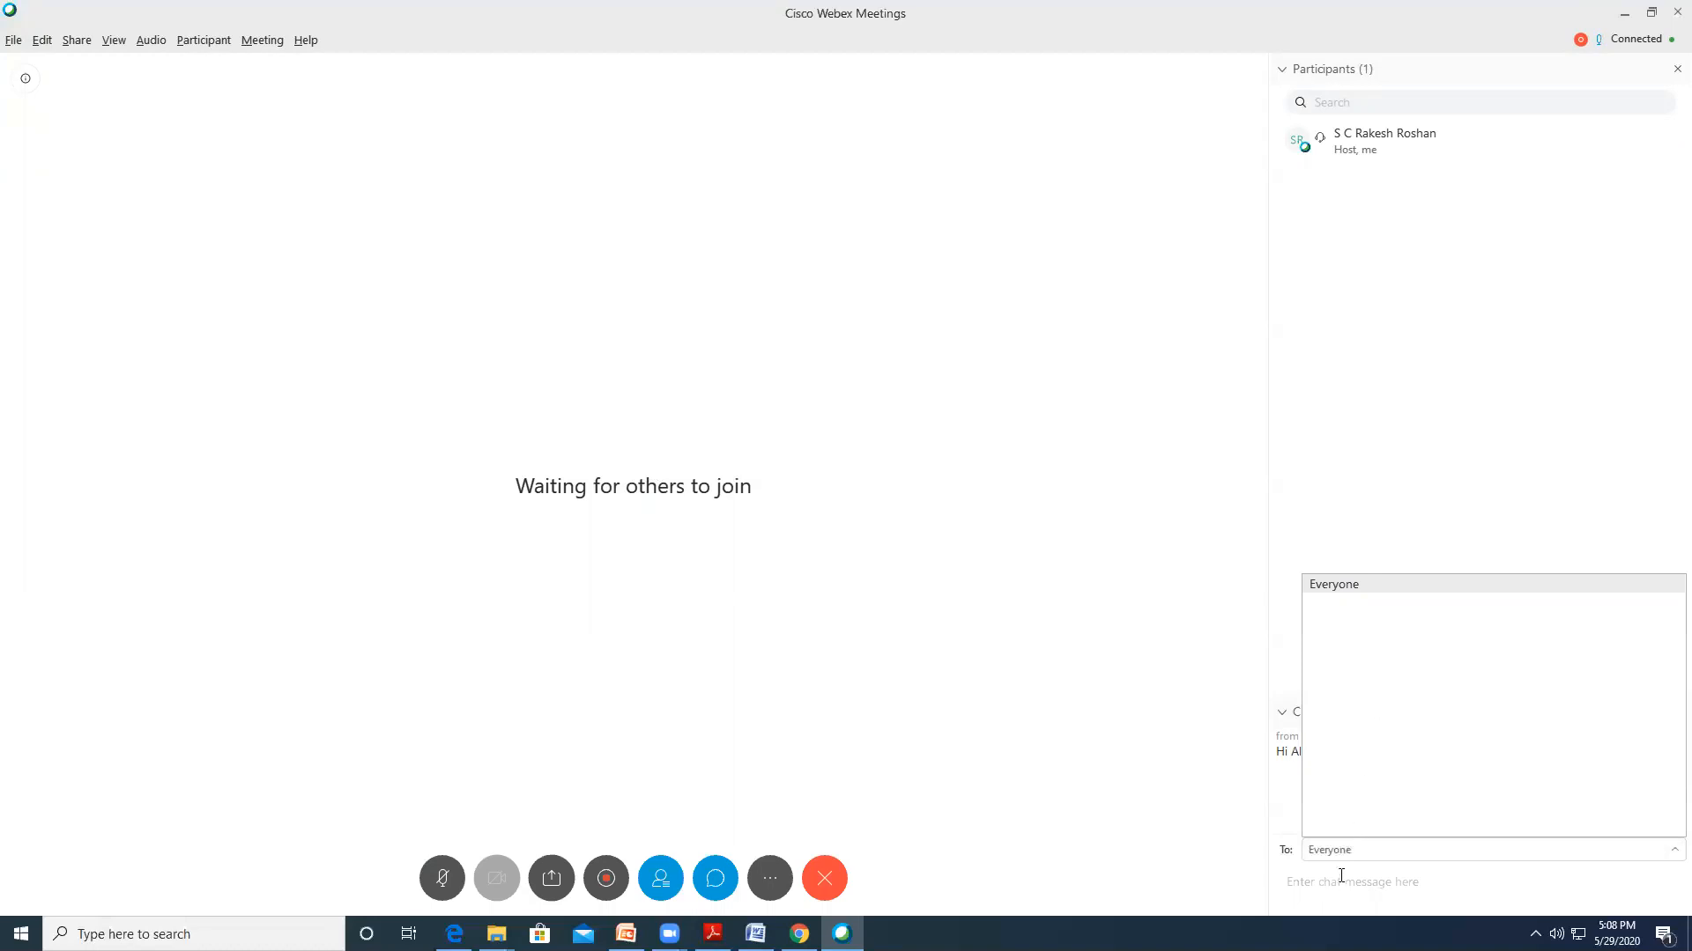
click(1334, 878)
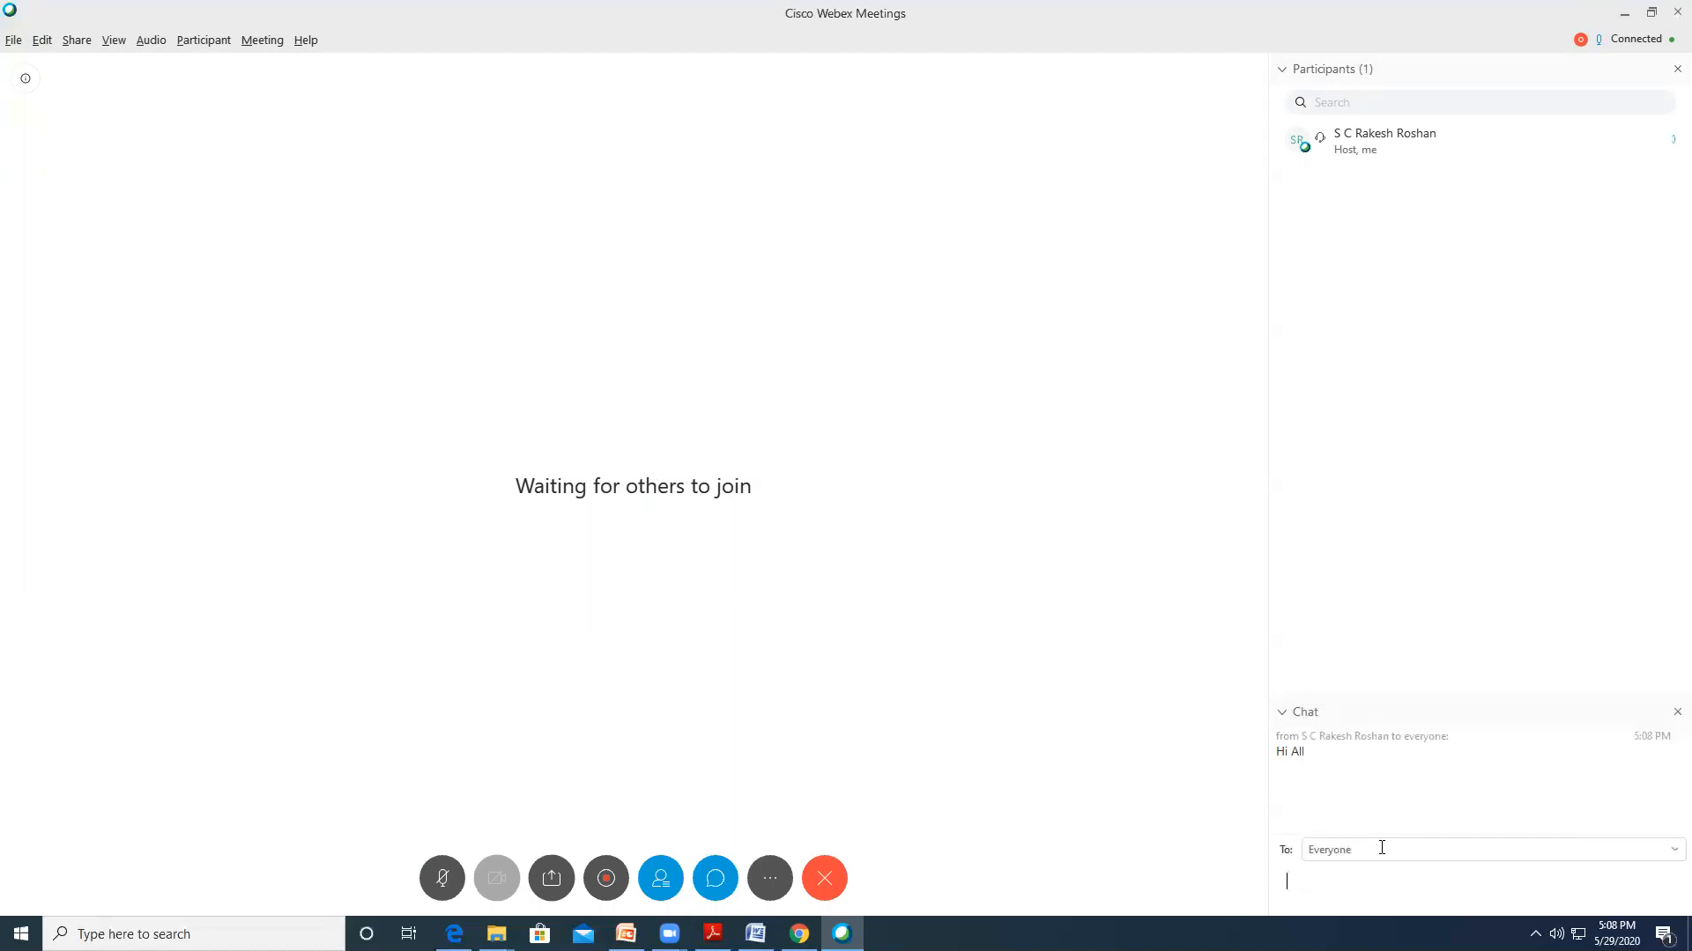
click(1381, 848)
click(1348, 876)
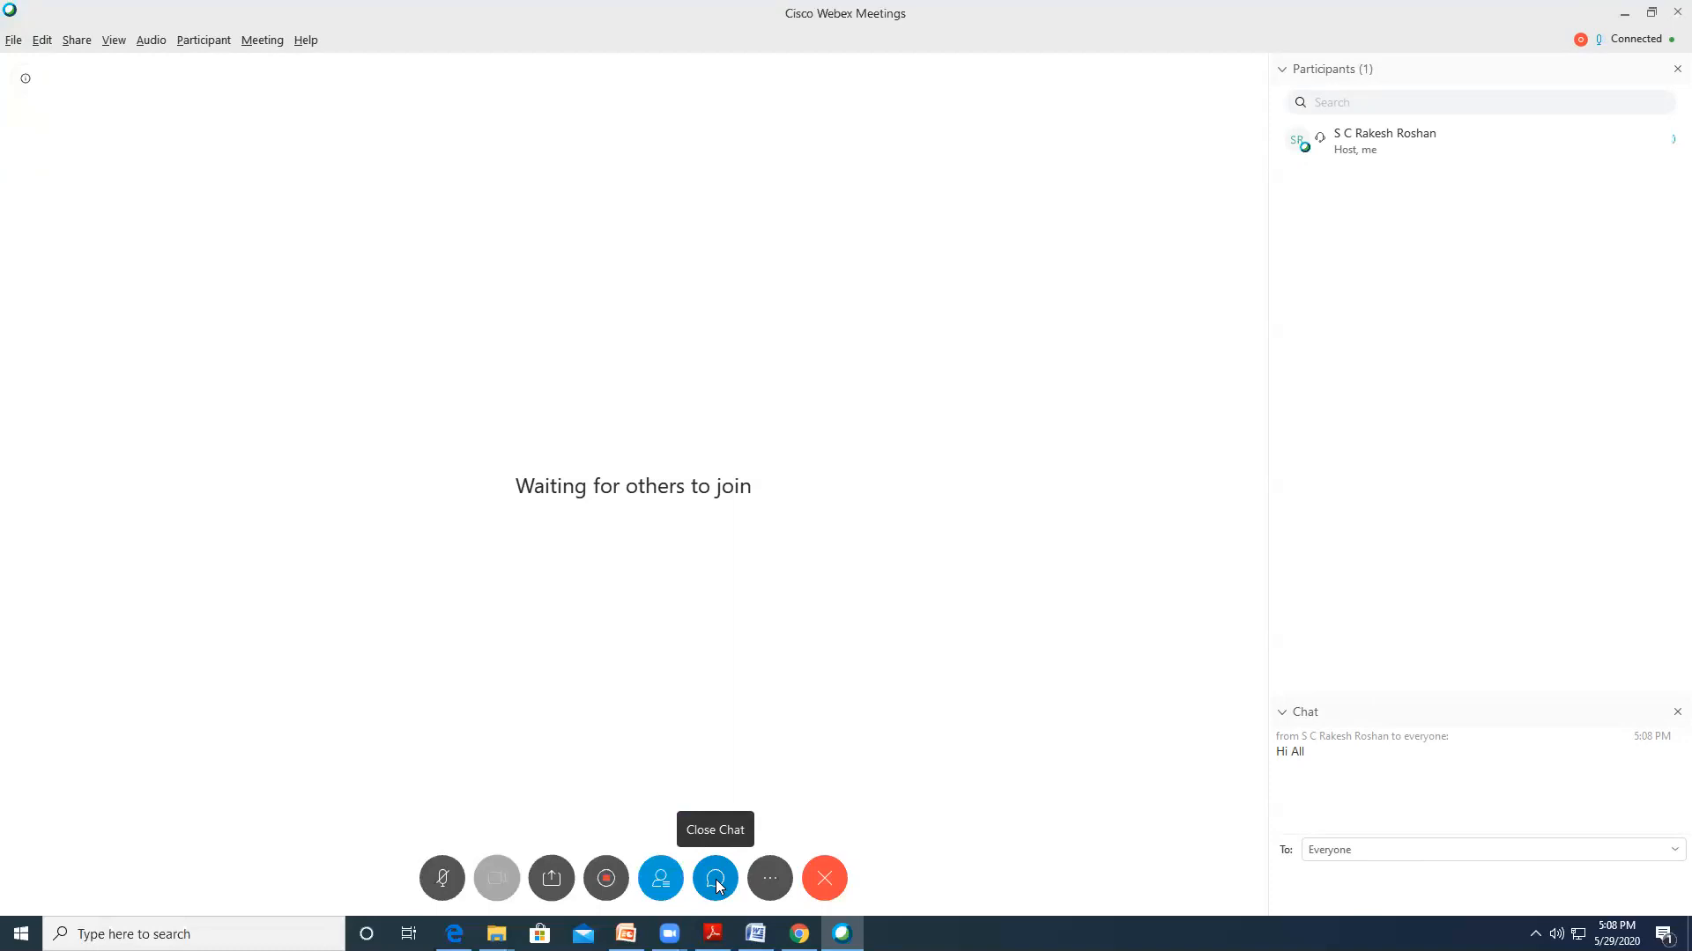
click(770, 878)
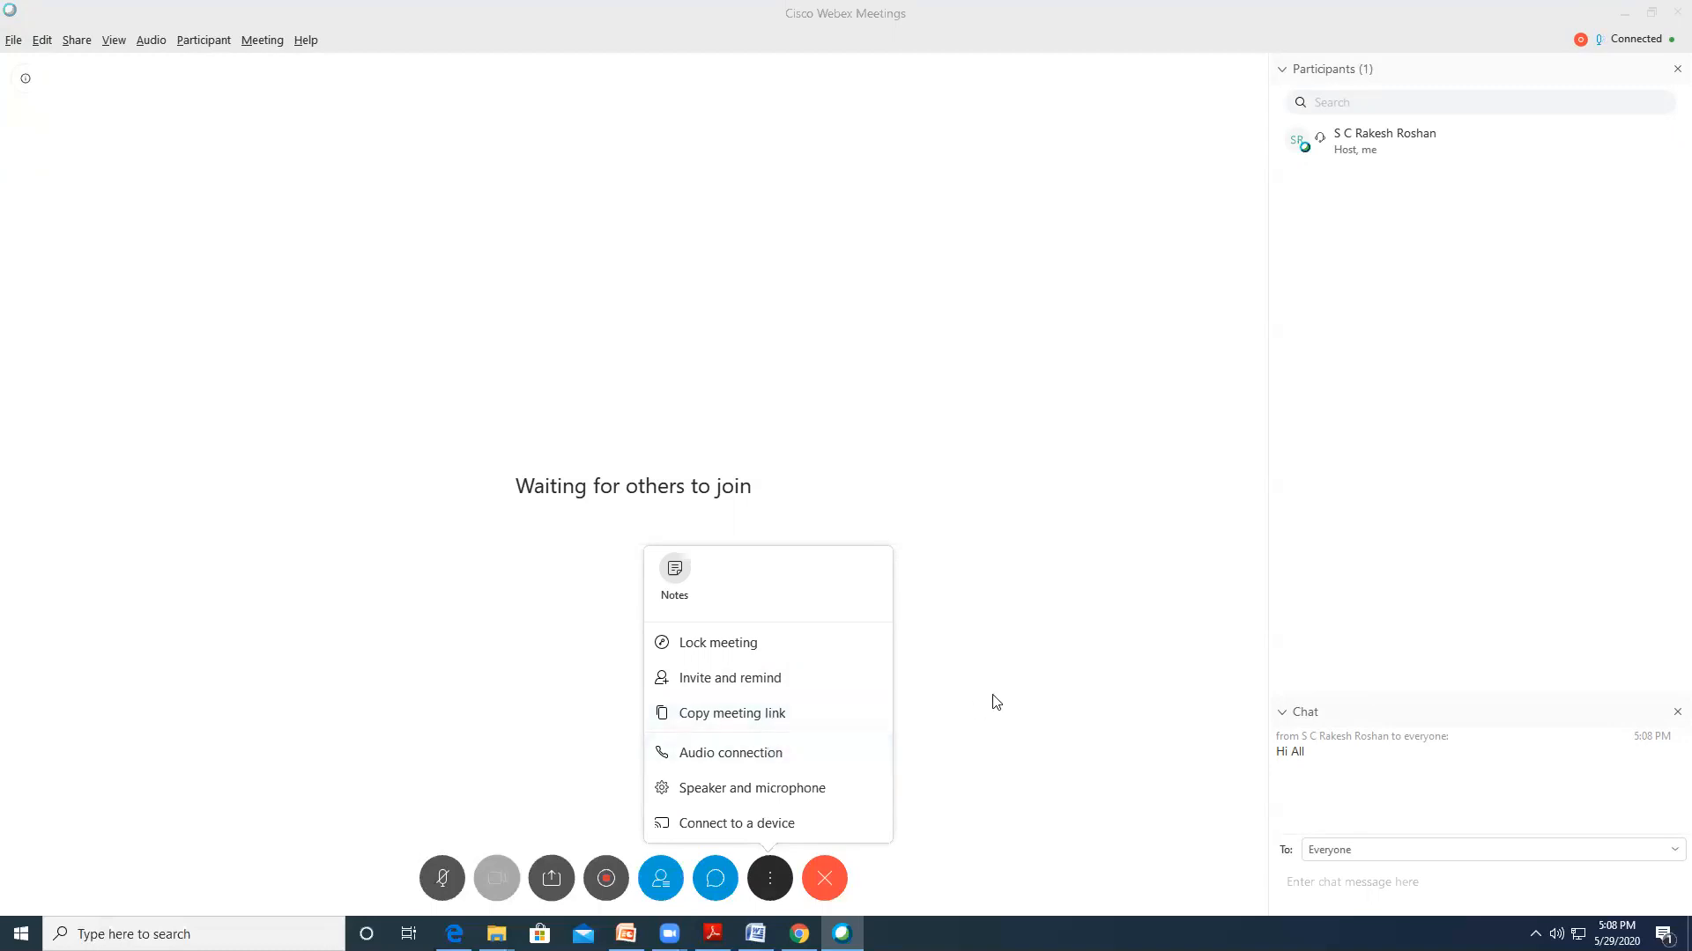
click(1056, 800)
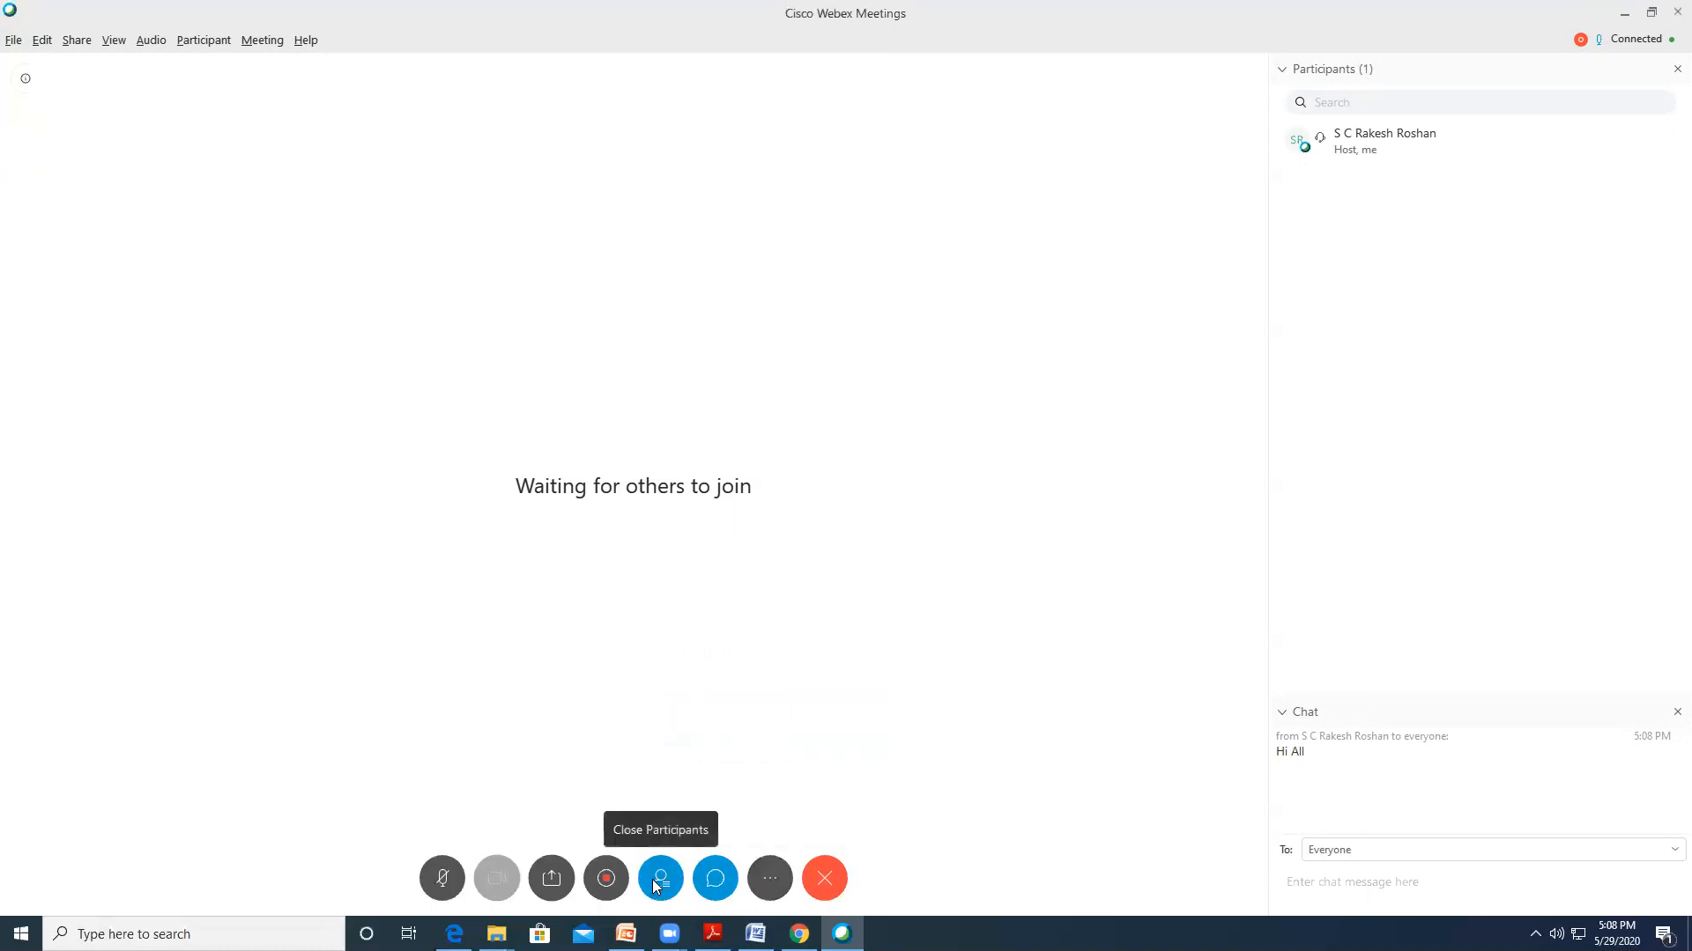
Share the Microsoft Edge window showing the Webex home page
click(552, 879)
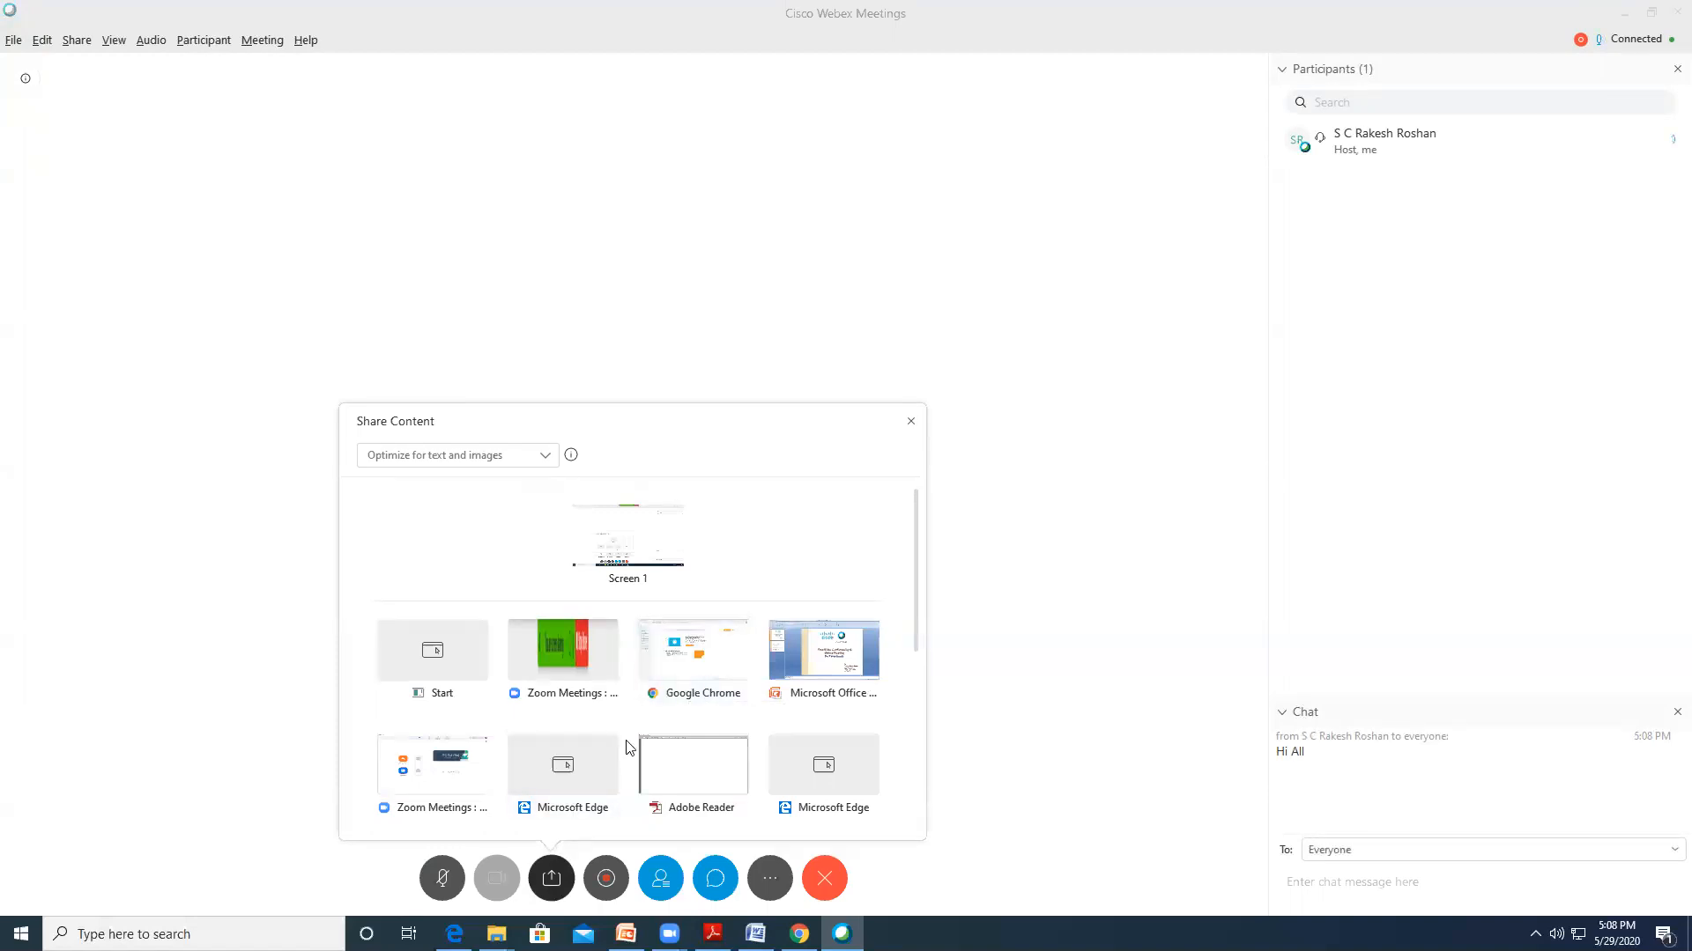
mouse_move(657, 763)
scroll(656, 762, down, 3)
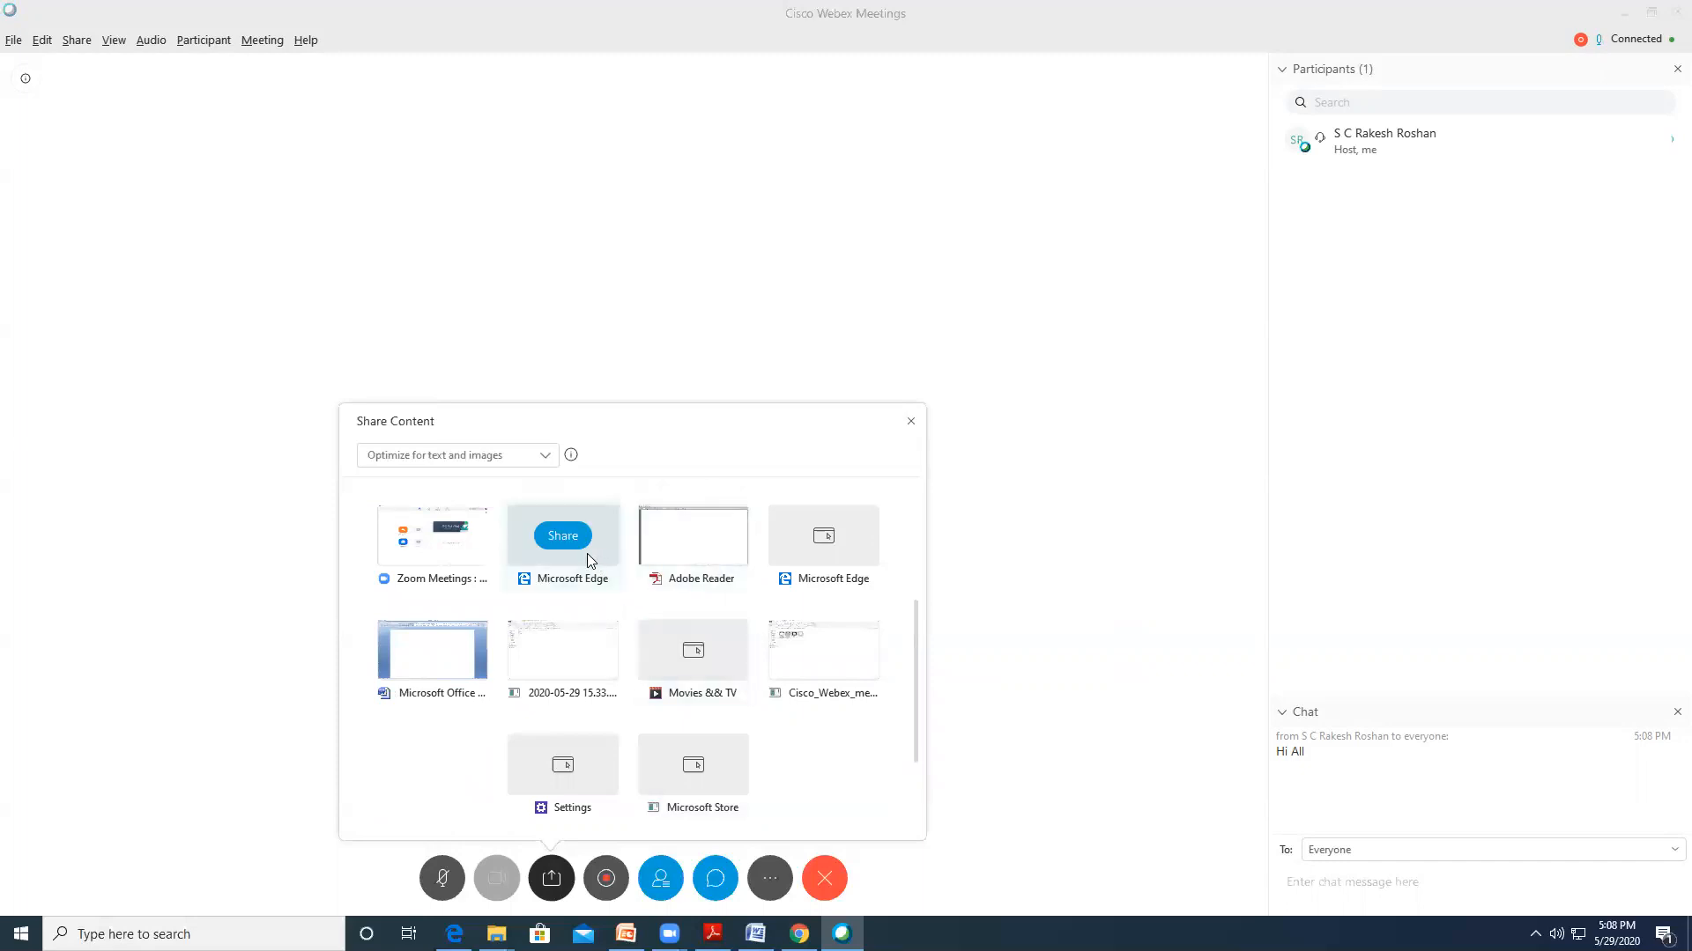
scroll(730, 648, up, 2)
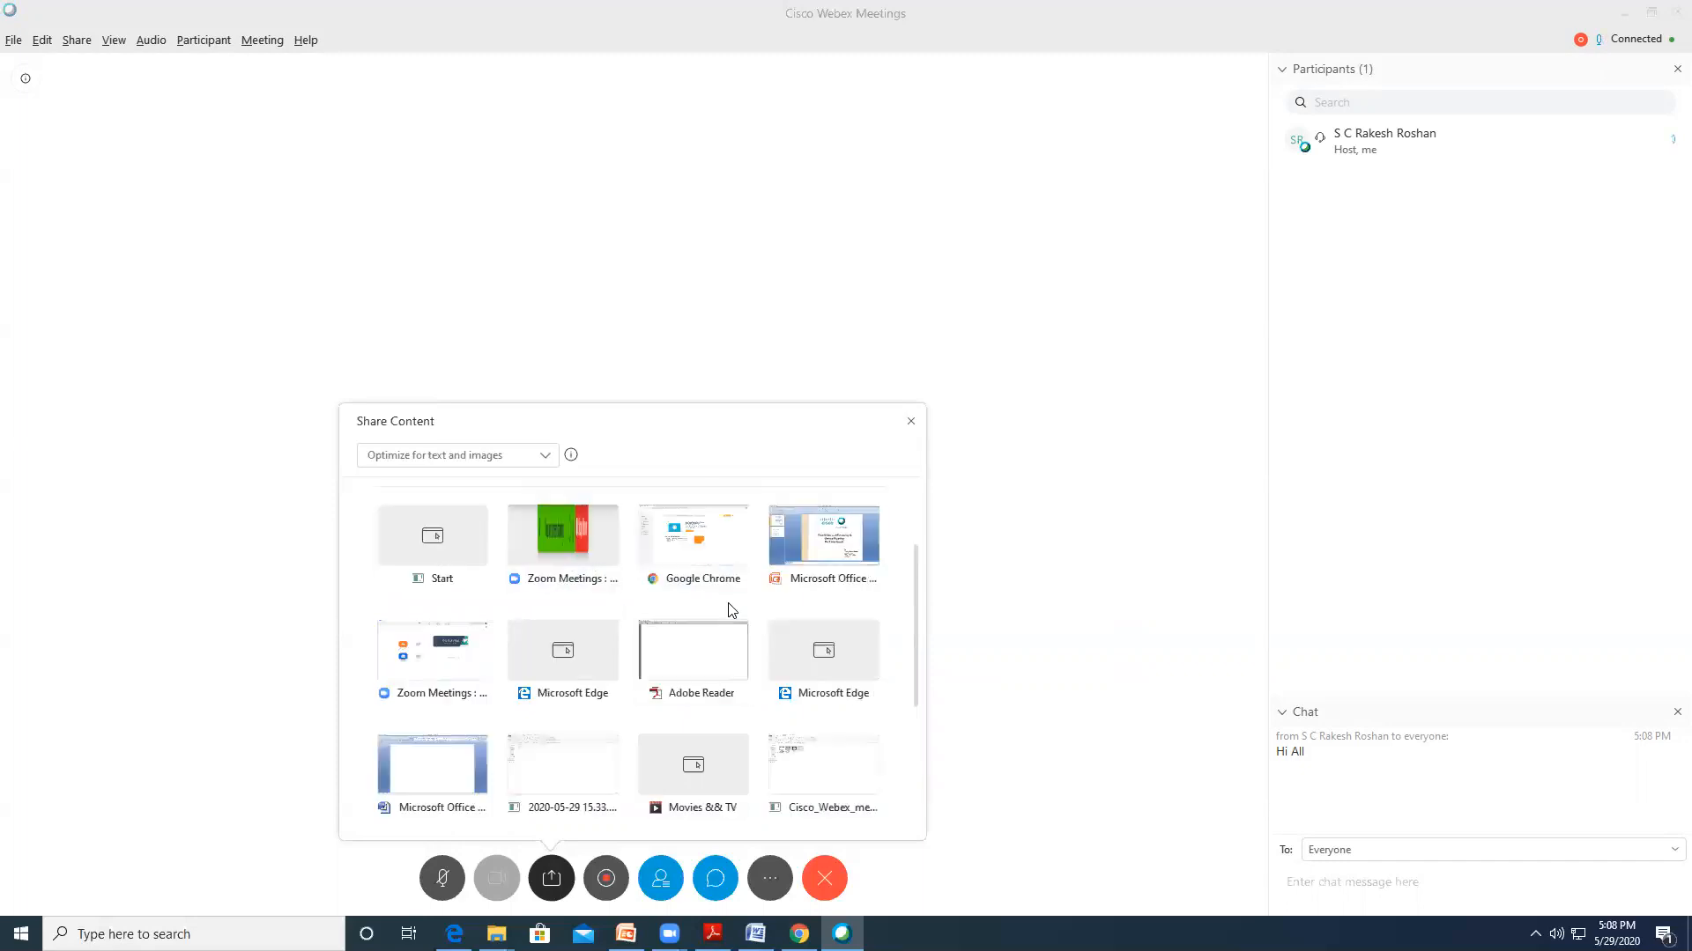
click(564, 650)
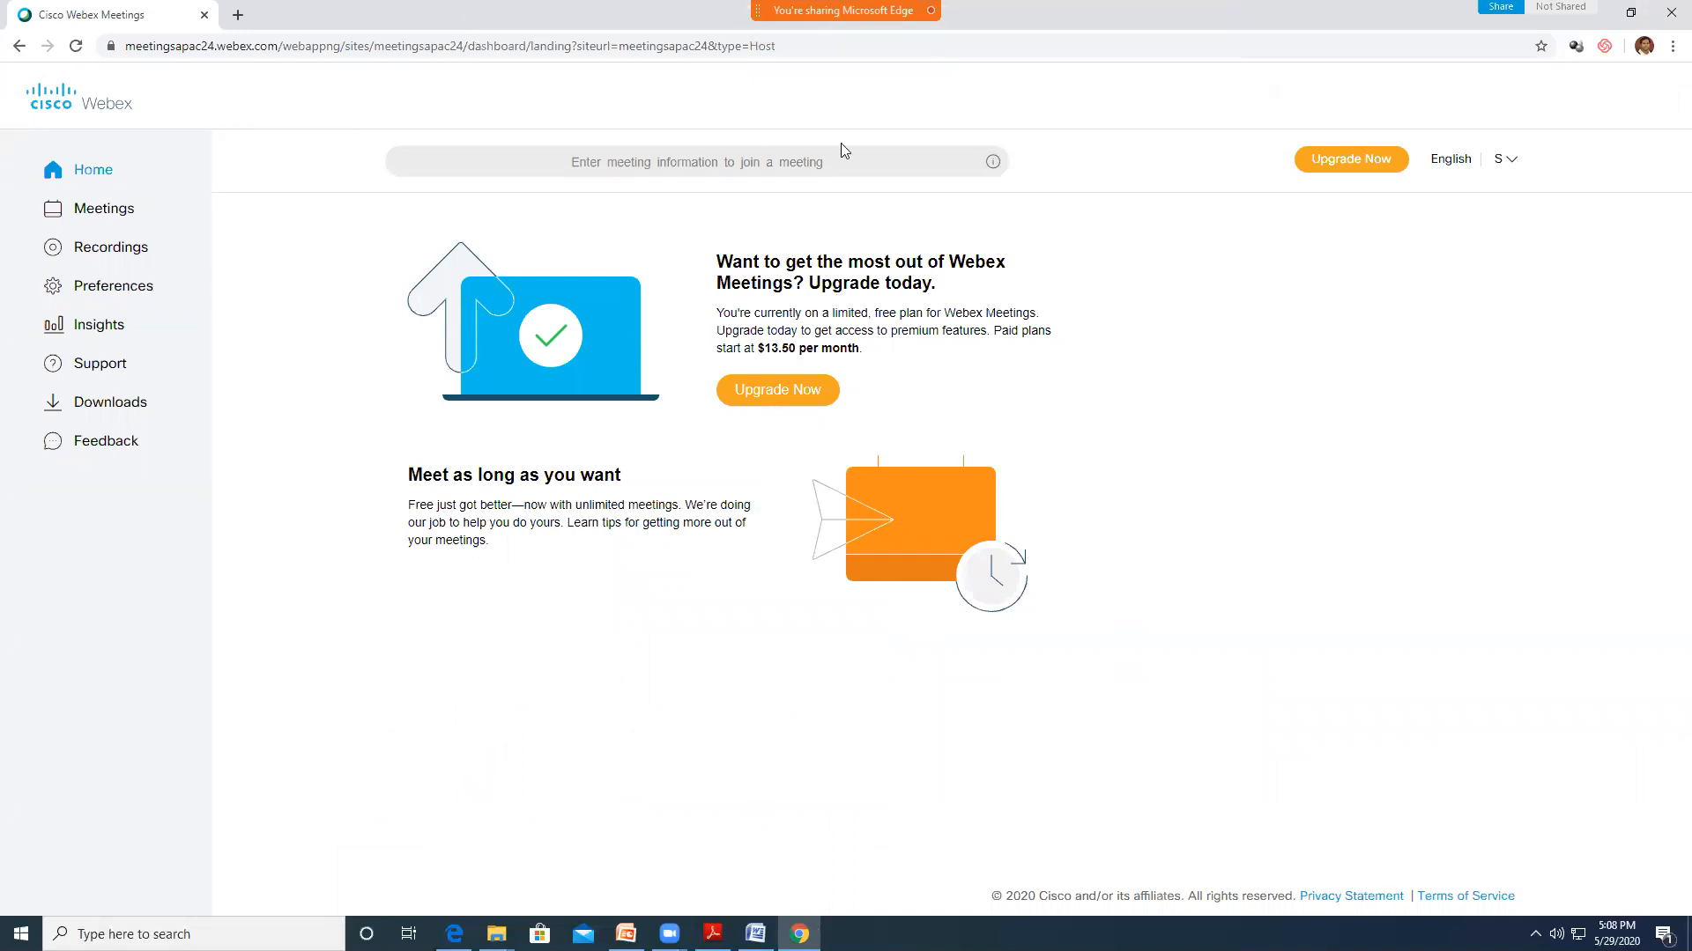
Mark the page with a yellow arc, a circle around the laptop and a tick beside Upgrade Now, then clear it
mouse_move(1115, 51)
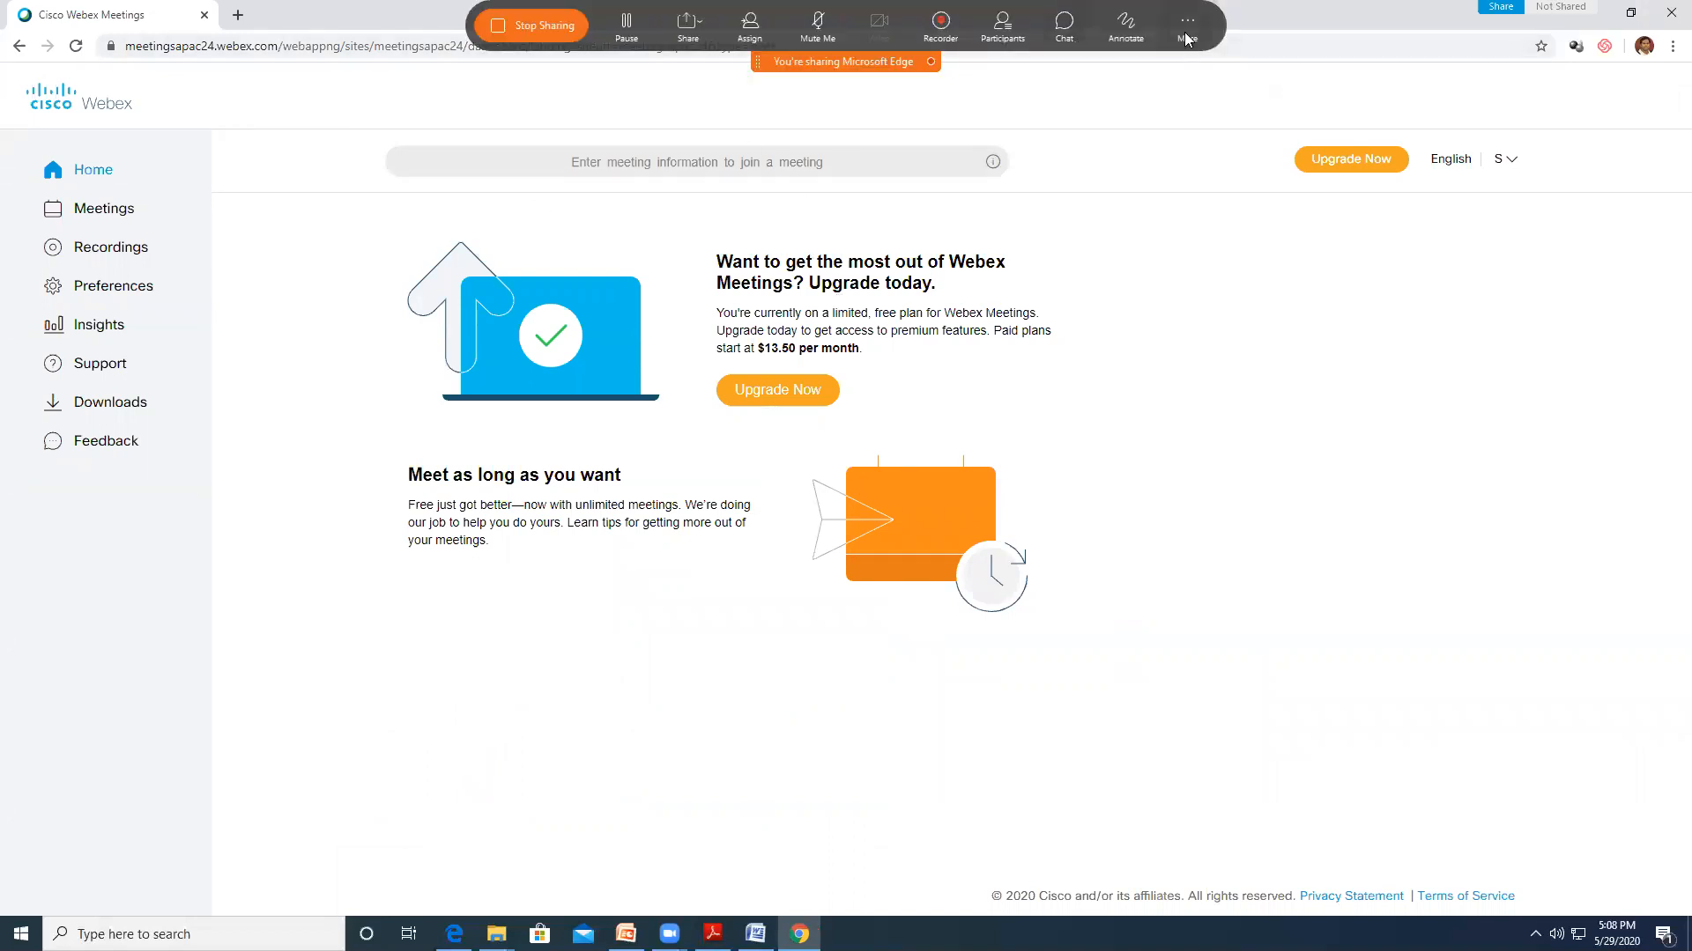
click(1127, 27)
drag(696, 278, 649, 217)
mouse_move(503, 183)
mouse_down()
mouse_move(571, 475)
mouse_move(721, 300)
mouse_move(665, 214)
mouse_up()
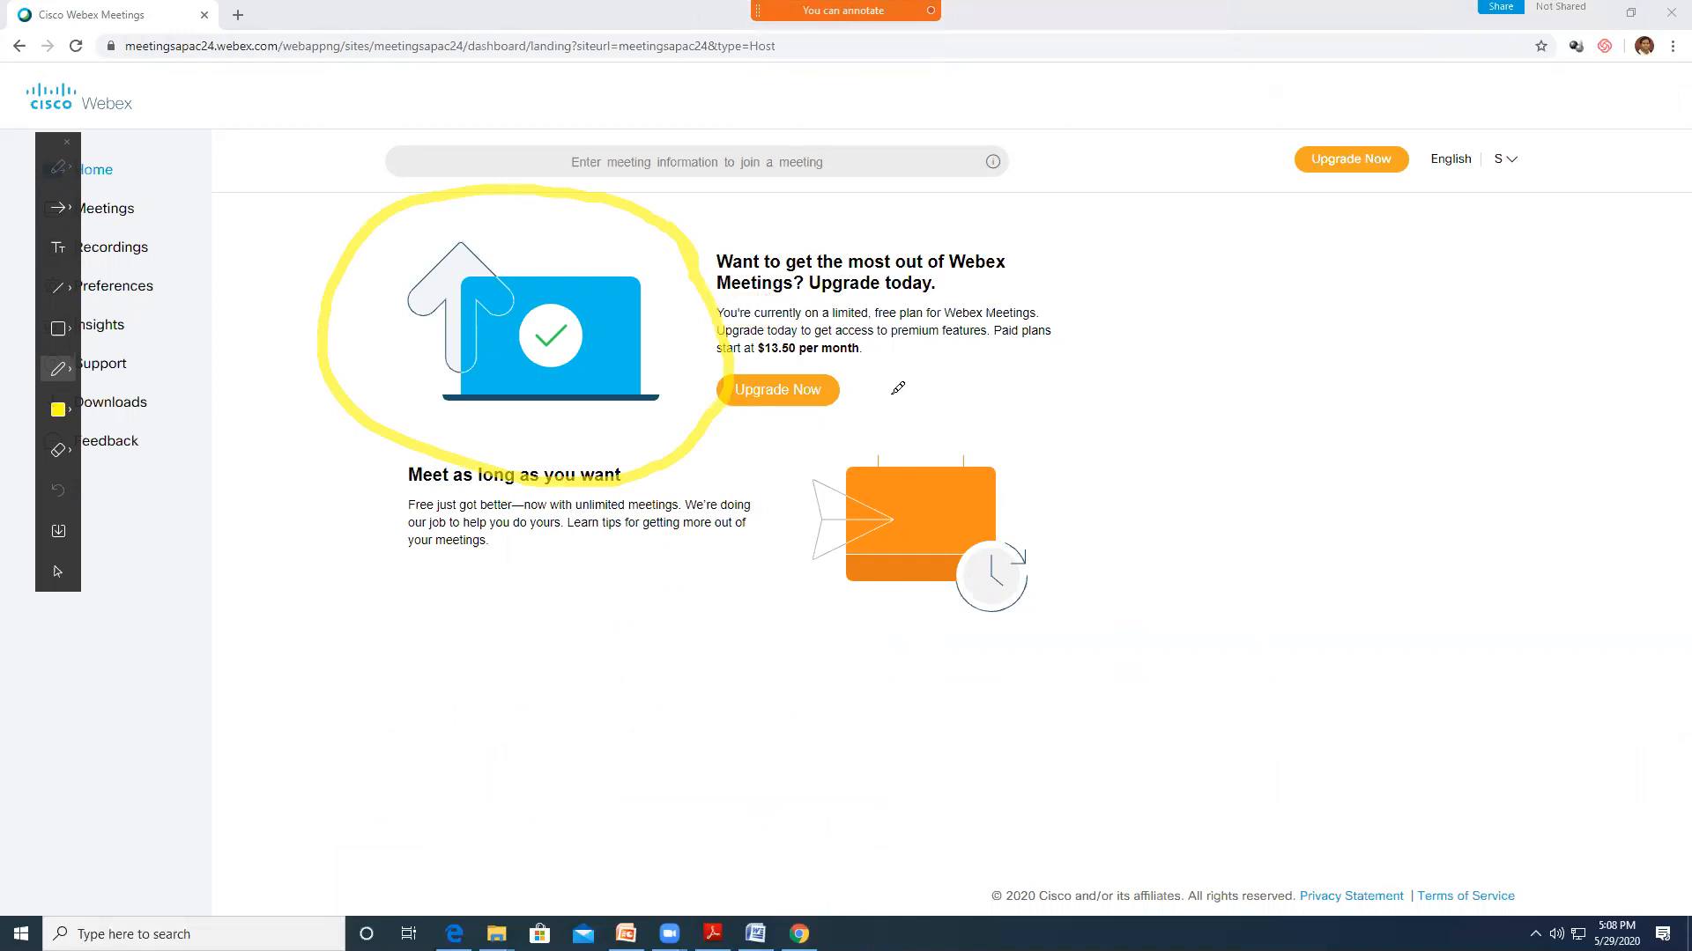
drag(861, 382, 976, 349)
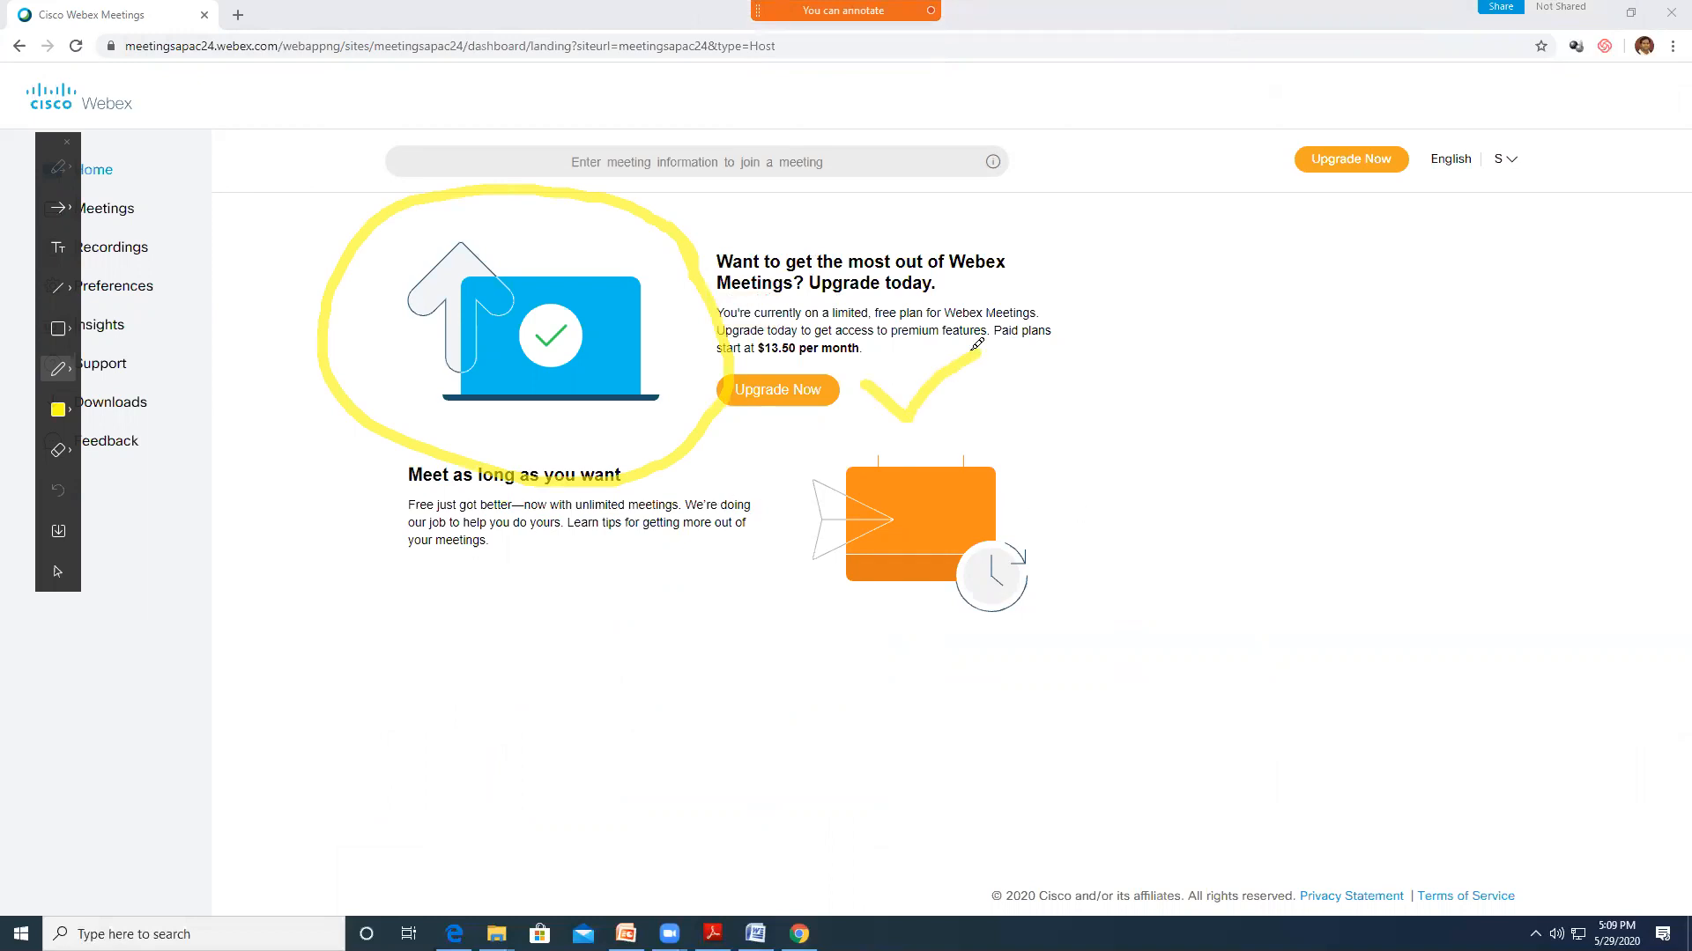
mouse_move(740, 26)
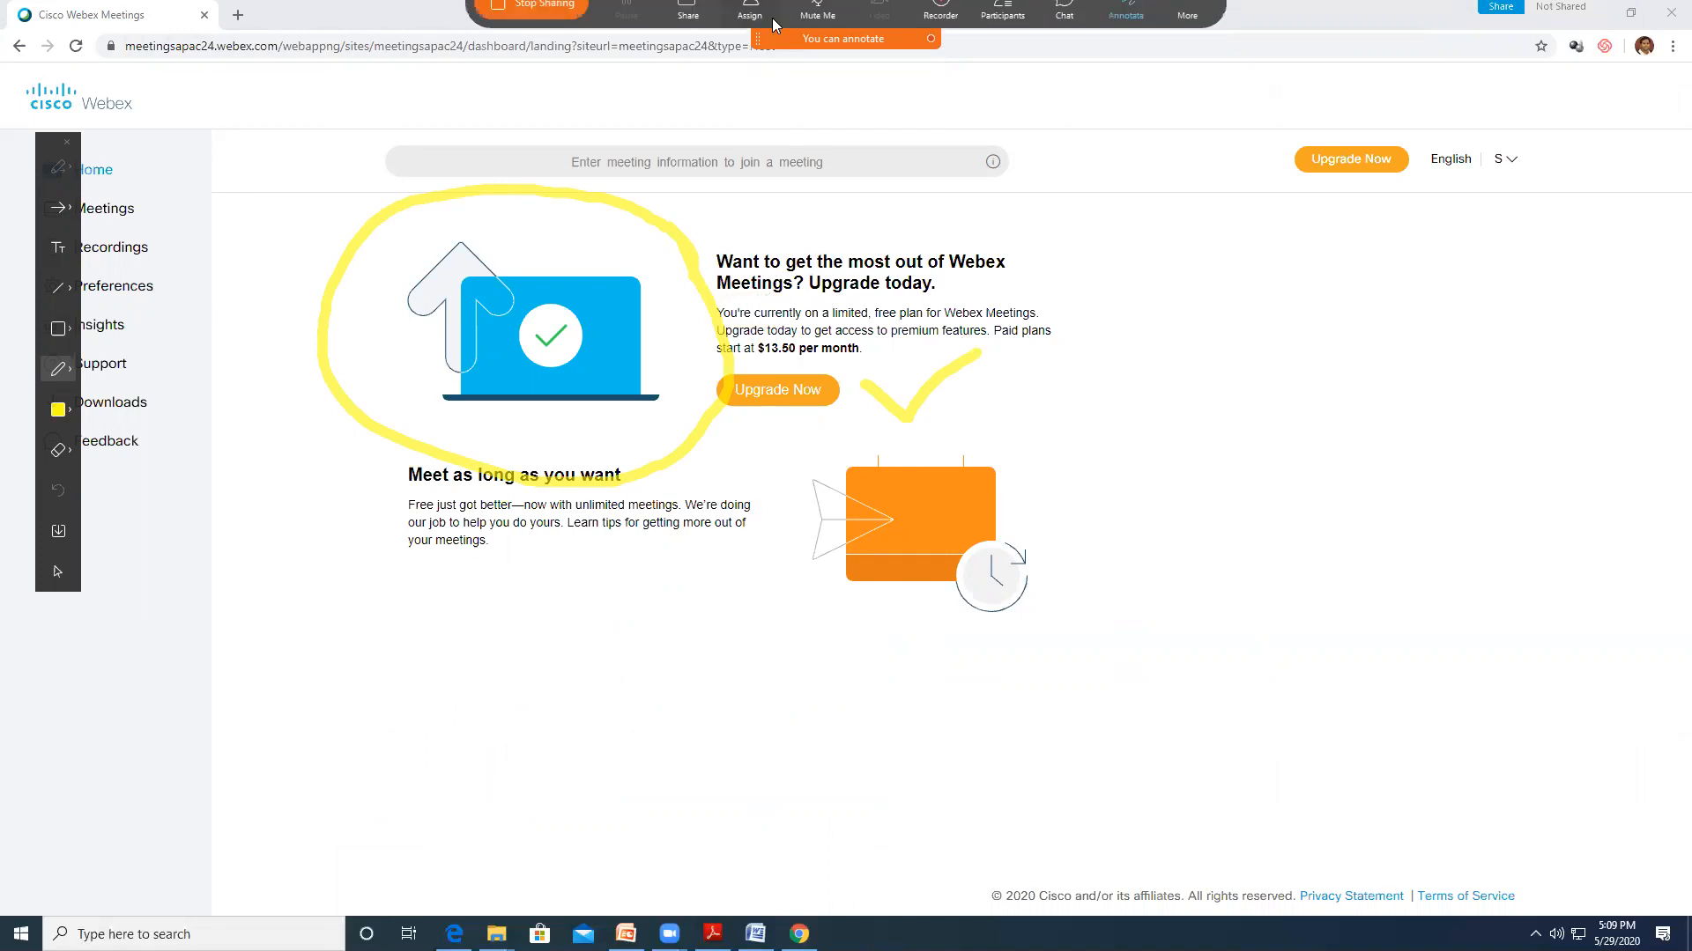
click(549, 25)
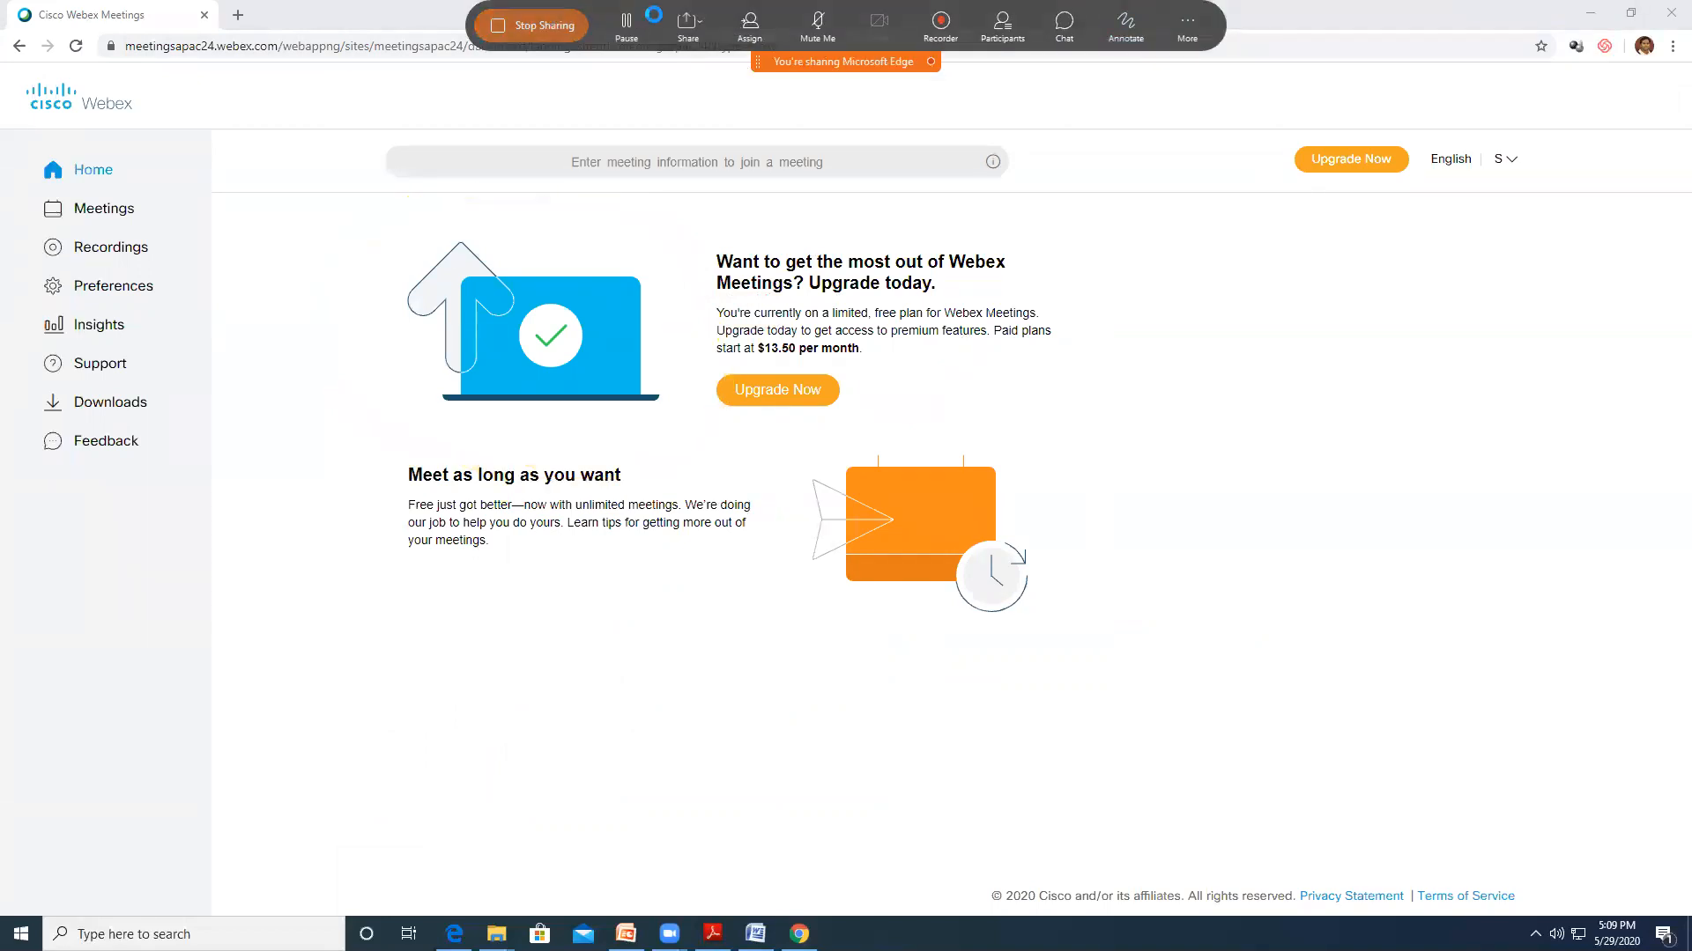
Switch sharing from the browser to the Adobe Reader window with the blank PDF
click(569, 876)
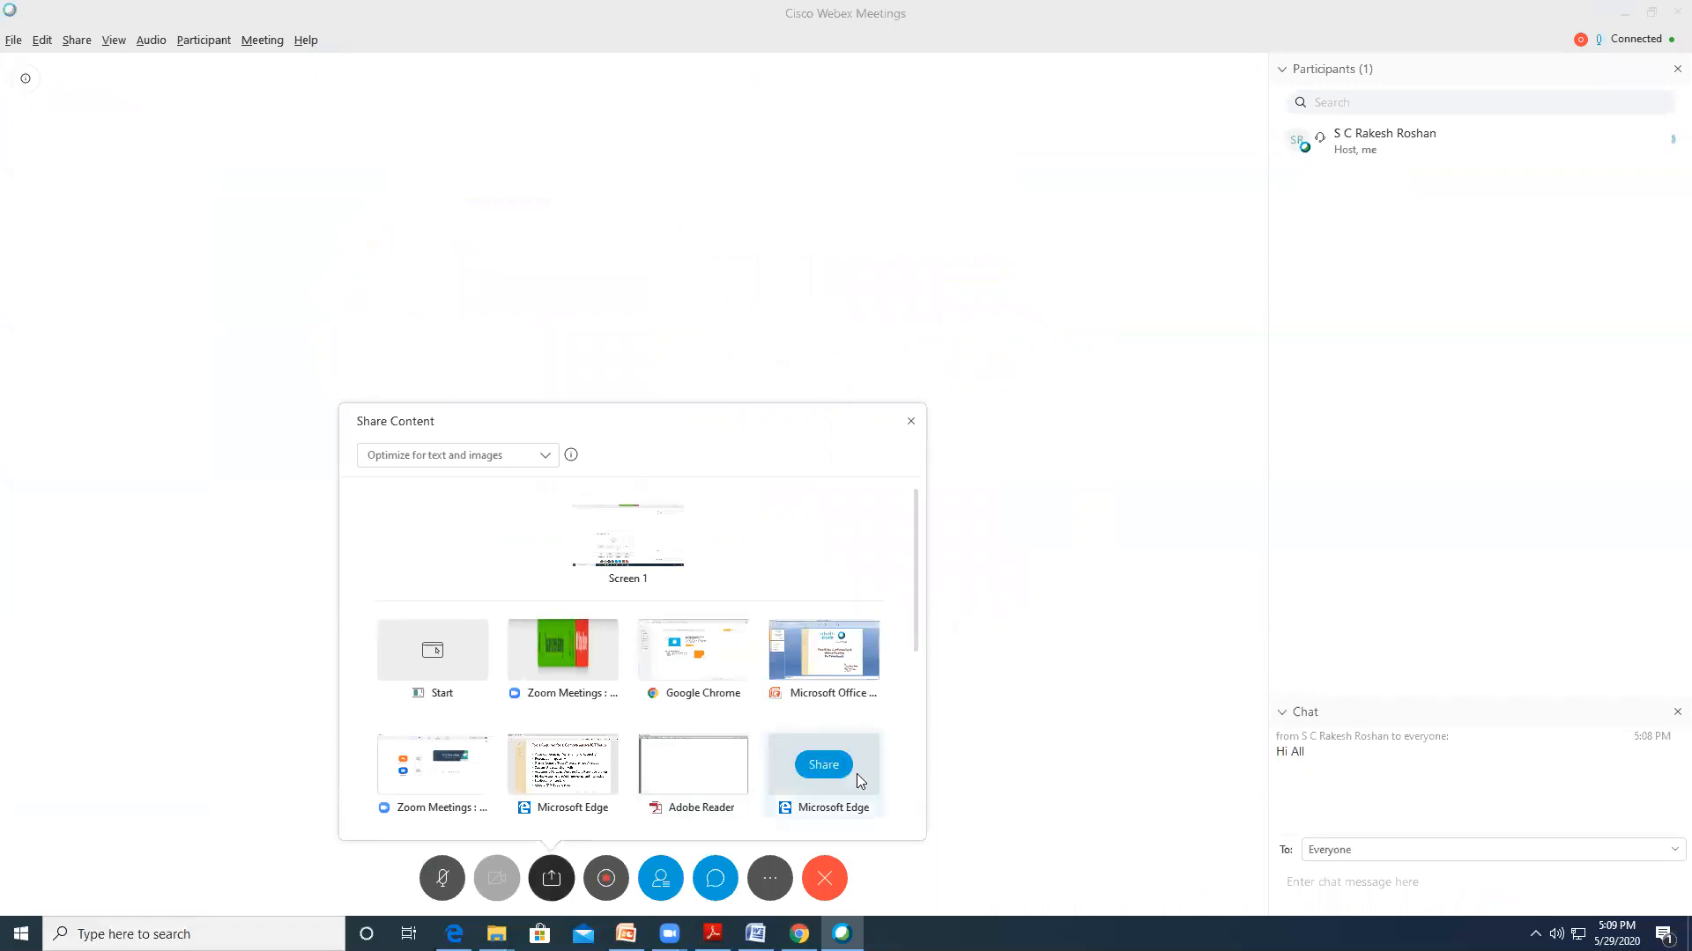
scroll(856, 773, down, 1)
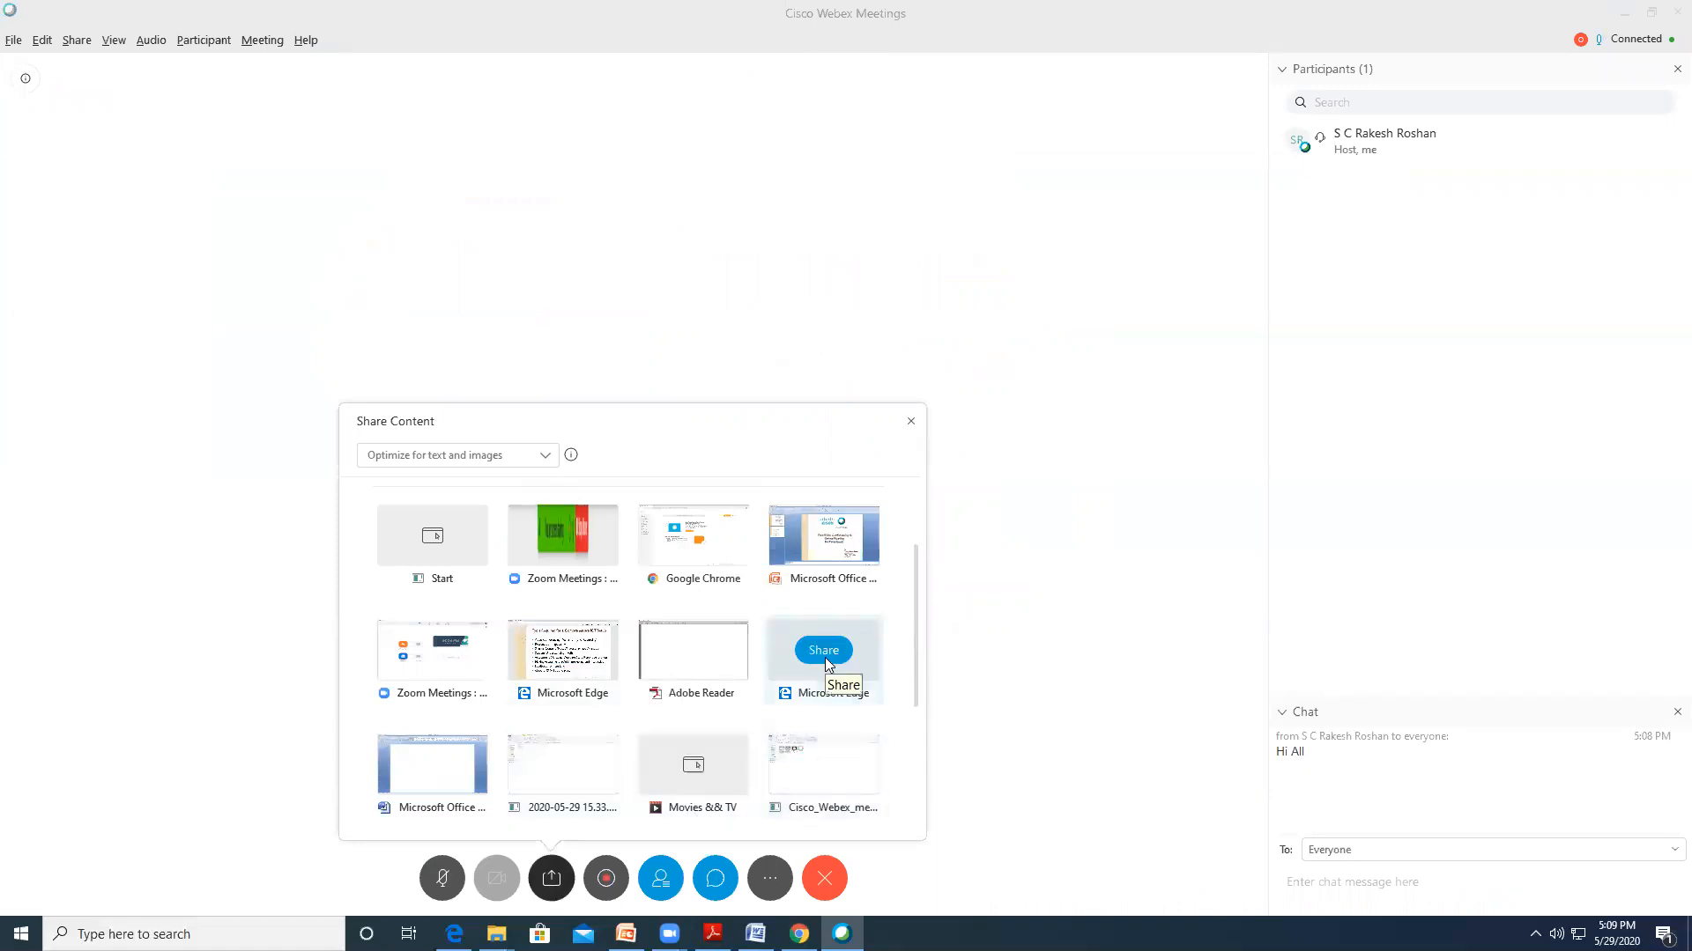
click(824, 658)
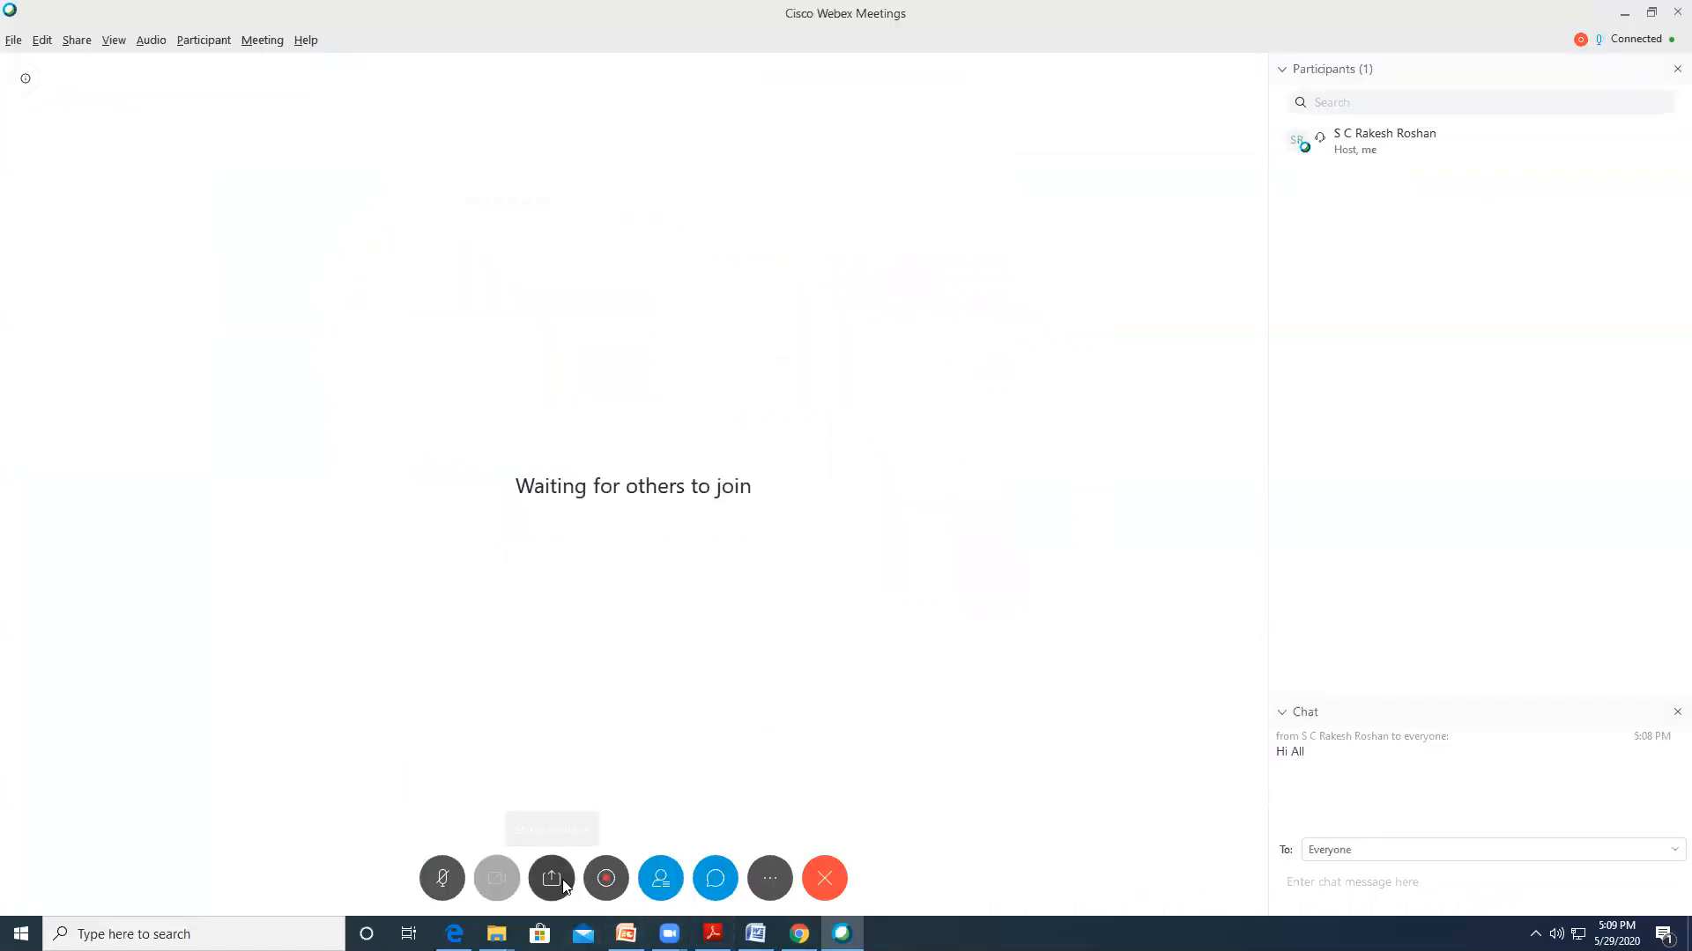
click(552, 878)
scroll(670, 742, down, 3)
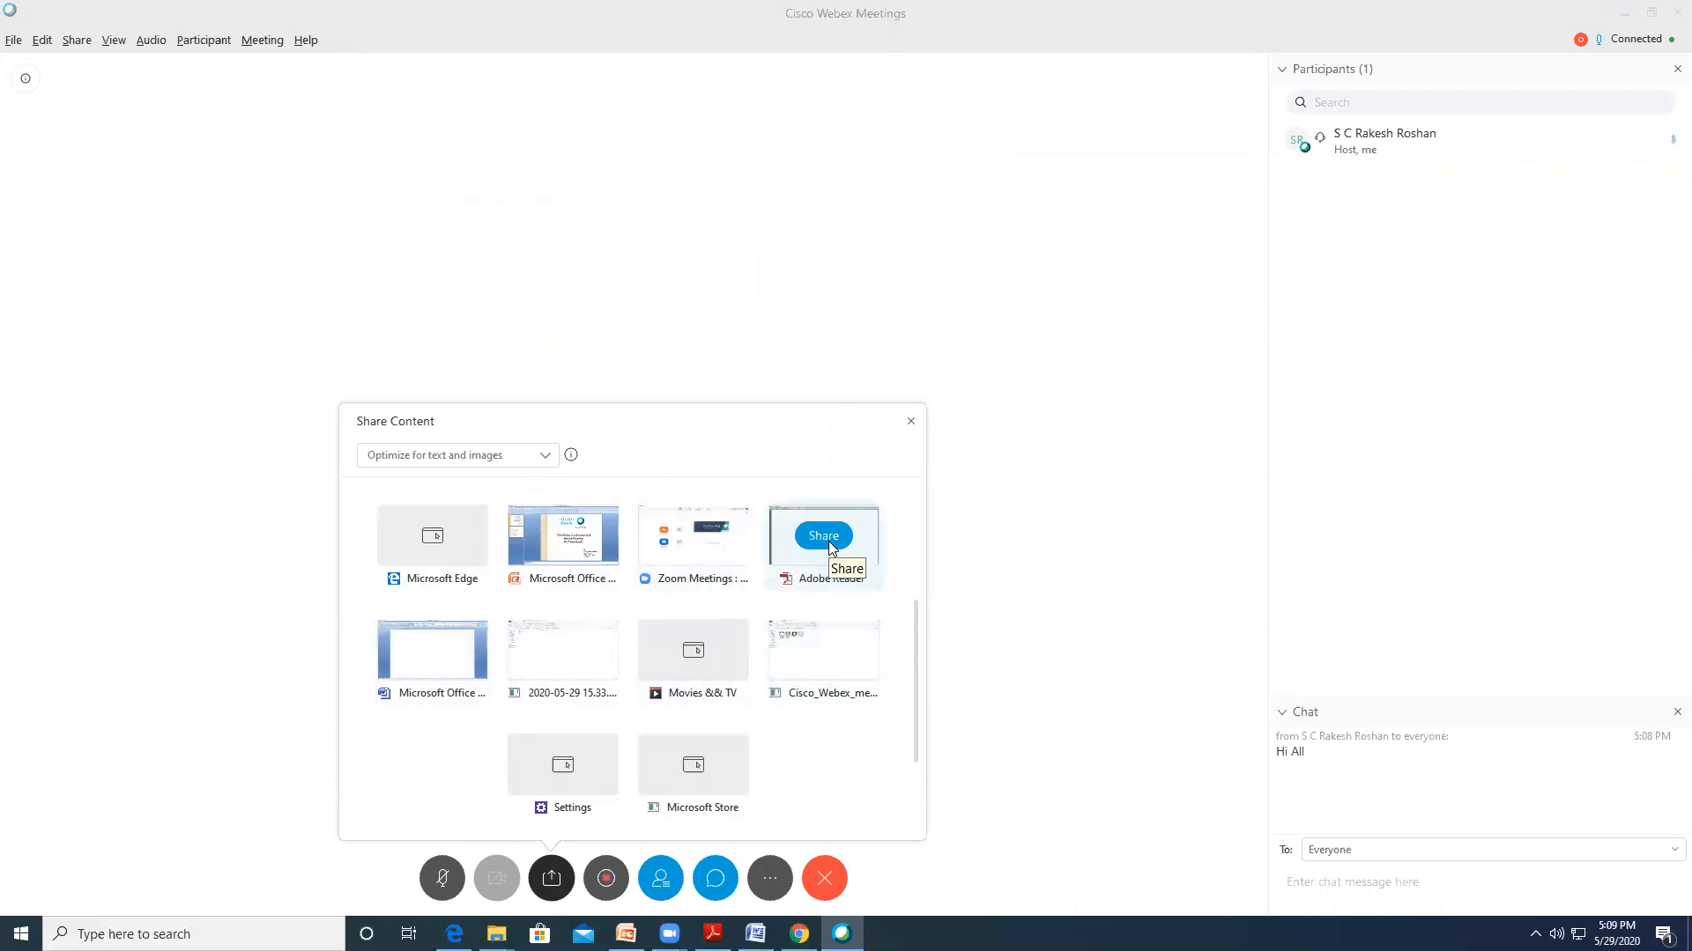
click(826, 537)
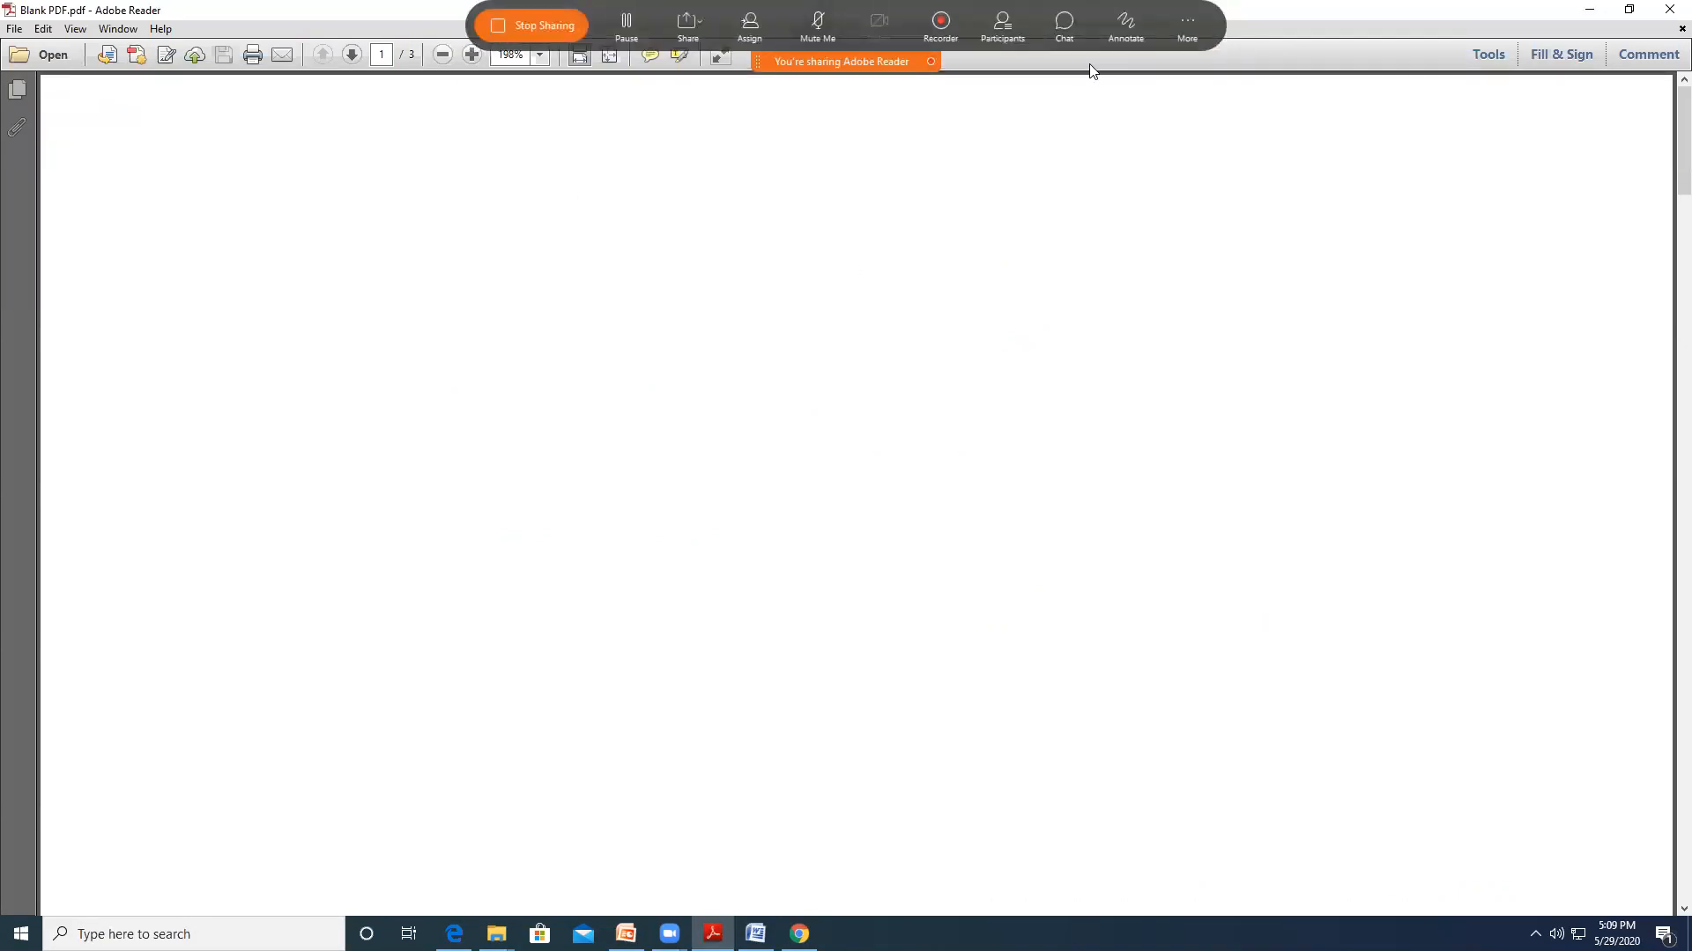
Add yellow text 'This is Webex Meeting' near the top of the shared PDF
click(1128, 26)
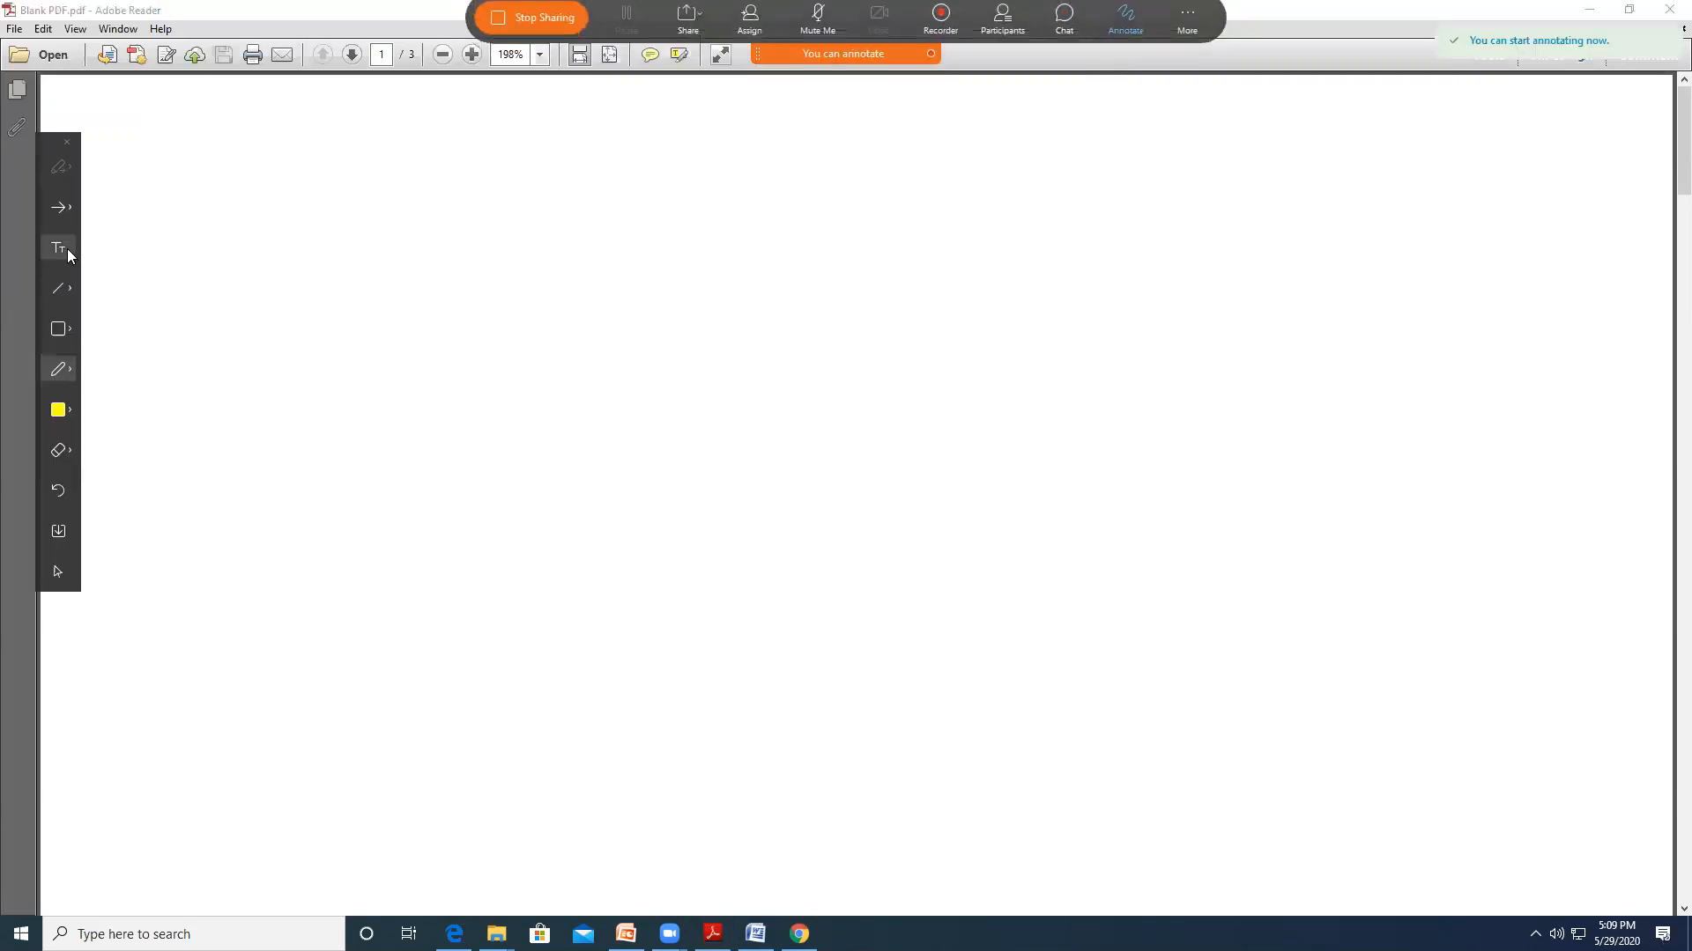
click(67, 249)
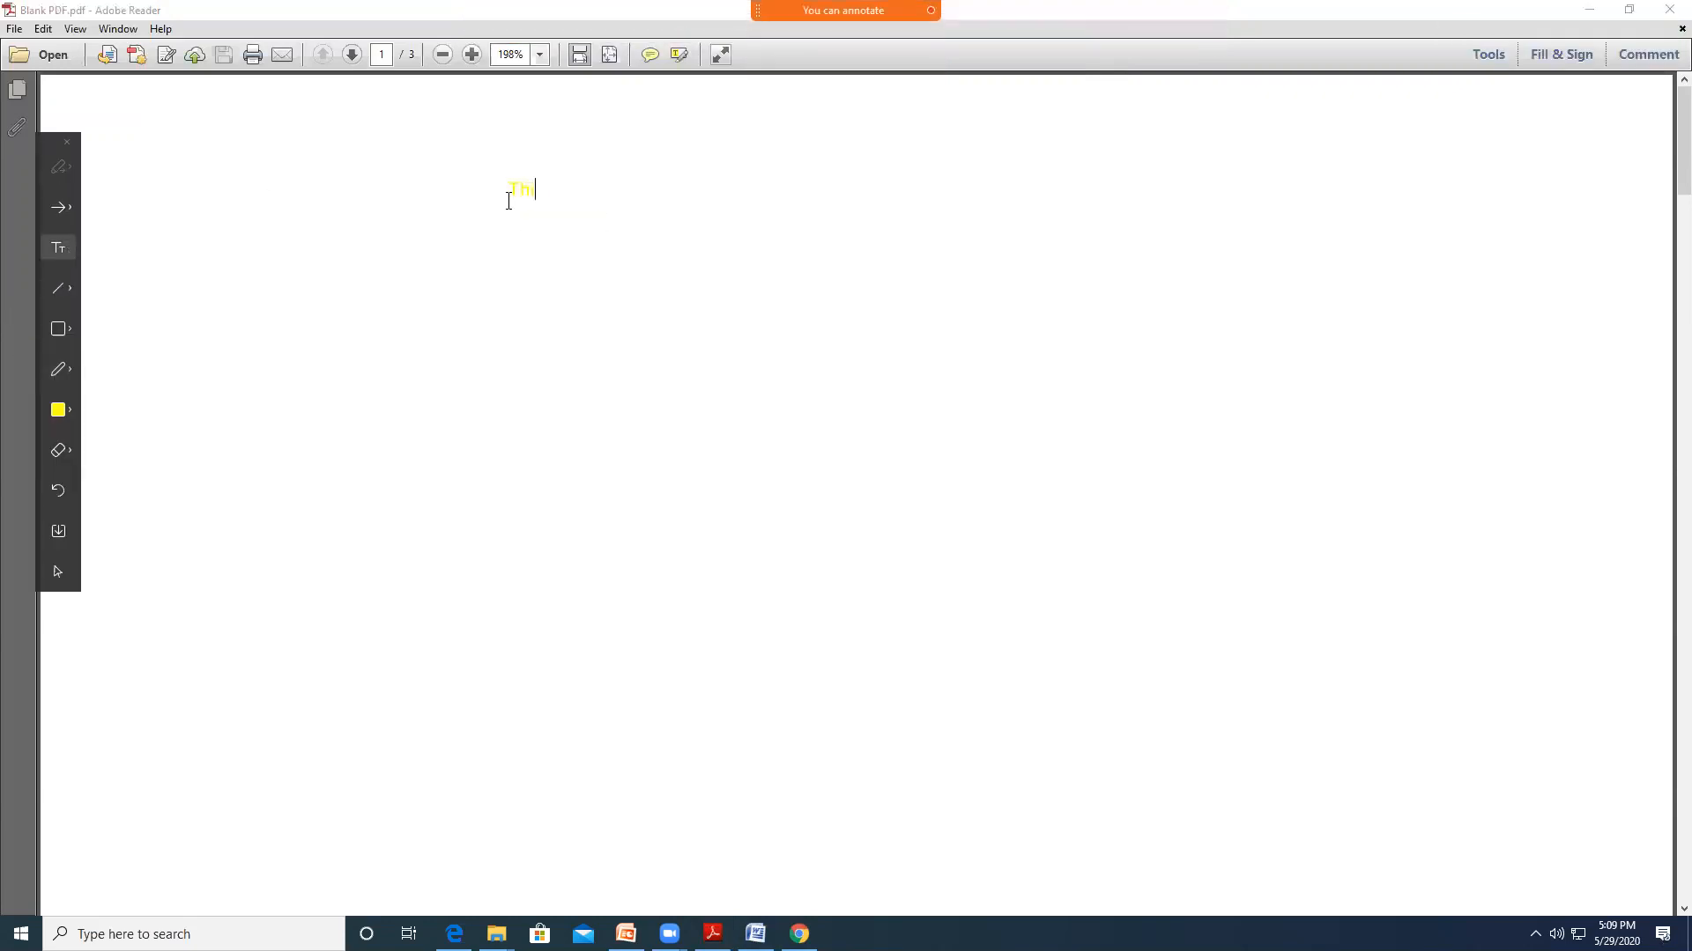
click(508, 201)
text(This is Webex Meeting)
Change the annotation colour to blue and add 'This is Cisco Webex' below the first line
click(75, 411)
click(101, 435)
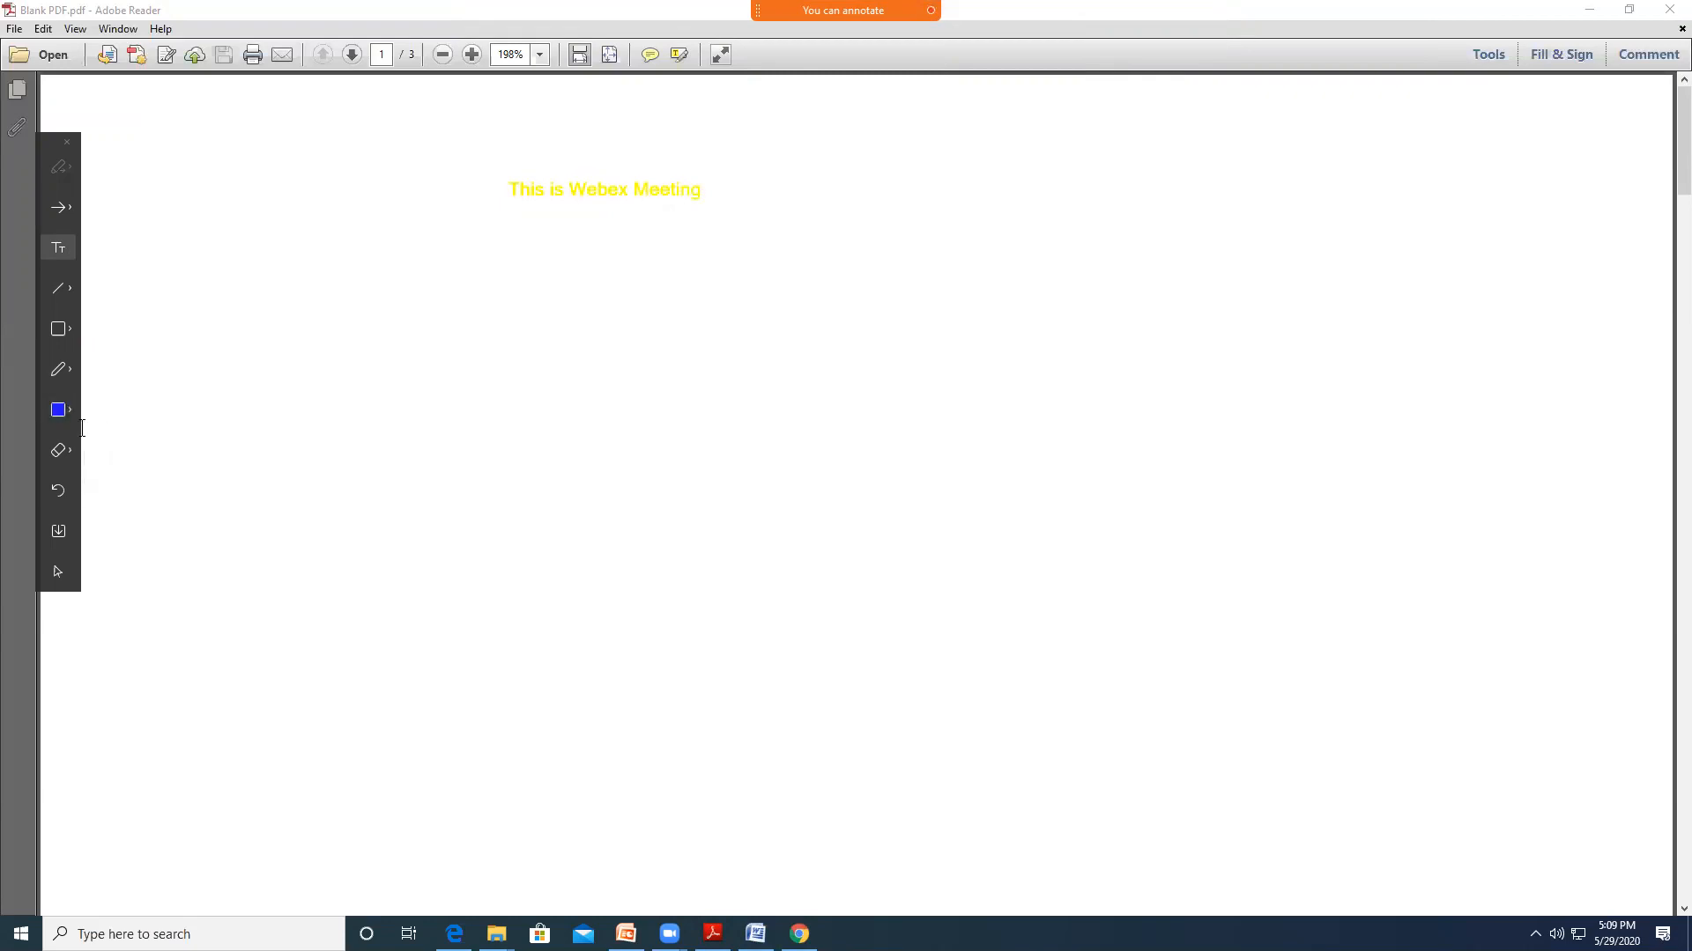
click(486, 257)
text(This)
text(isco Webex)
click(70, 379)
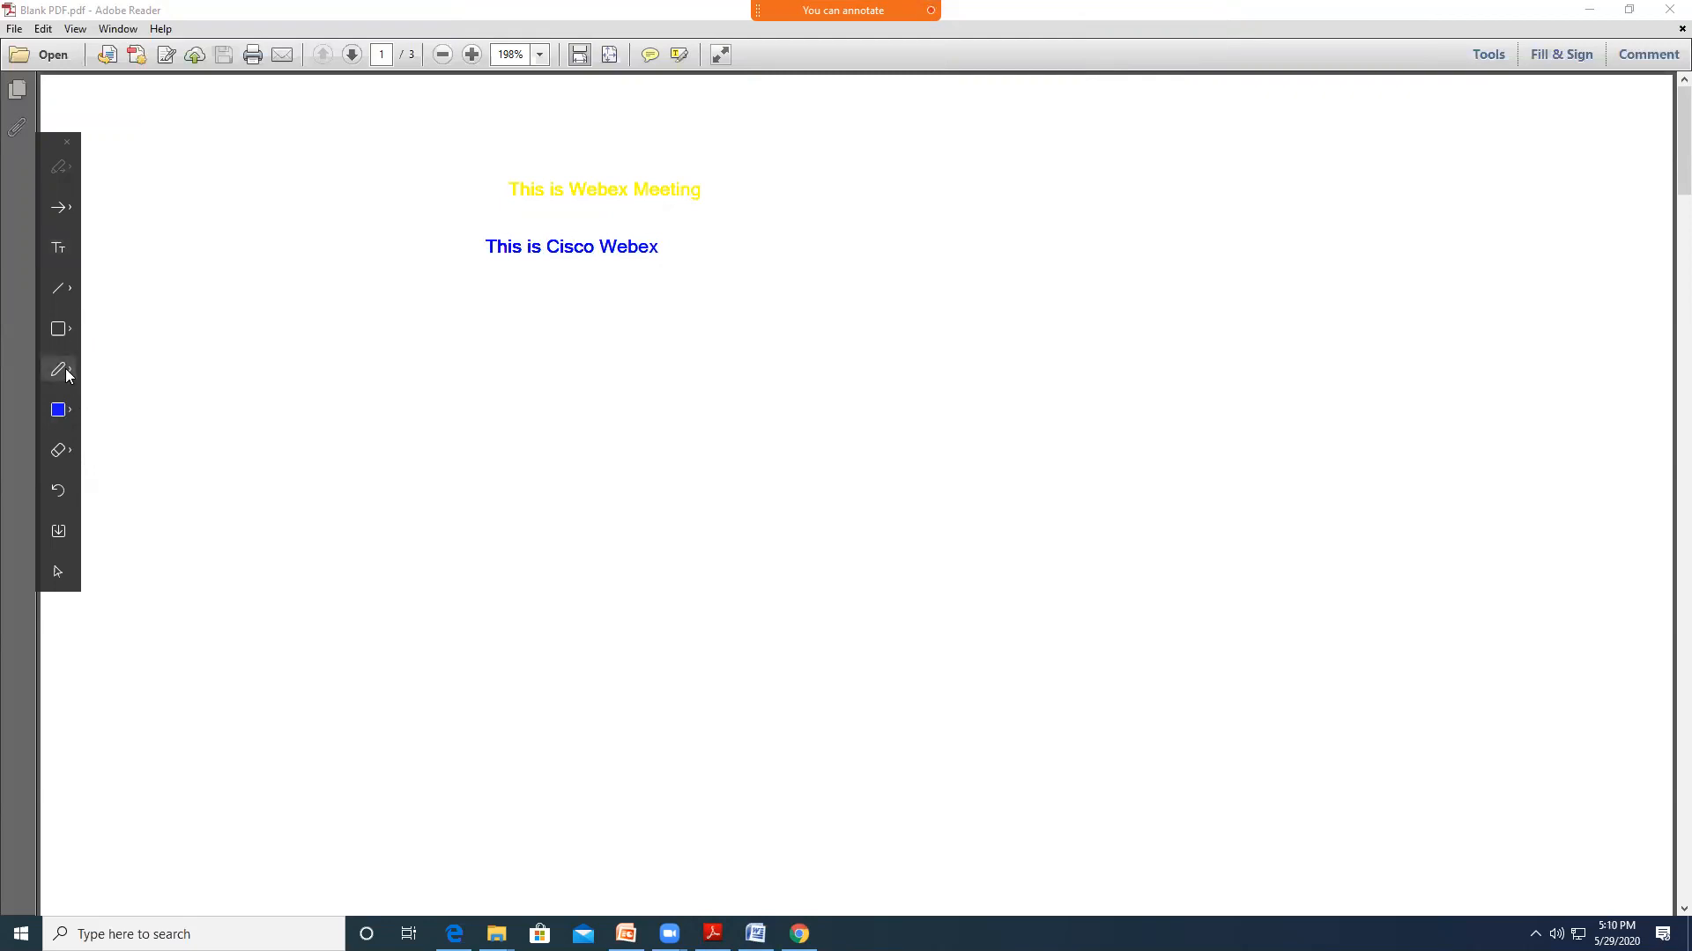
Draw two thin blue pencil circles to the right of the text
click(72, 370)
click(142, 398)
mouse_move(962, 236)
mouse_down()
mouse_move(1095, 287)
mouse_move(953, 229)
mouse_up()
mouse_move(1261, 203)
mouse_down()
mouse_move(1364, 317)
mouse_move(1310, 210)
mouse_move(1497, 150)
mouse_up()
Add thick light-blue looping strokes with the Pen tool, then start saving the annotations
click(70, 375)
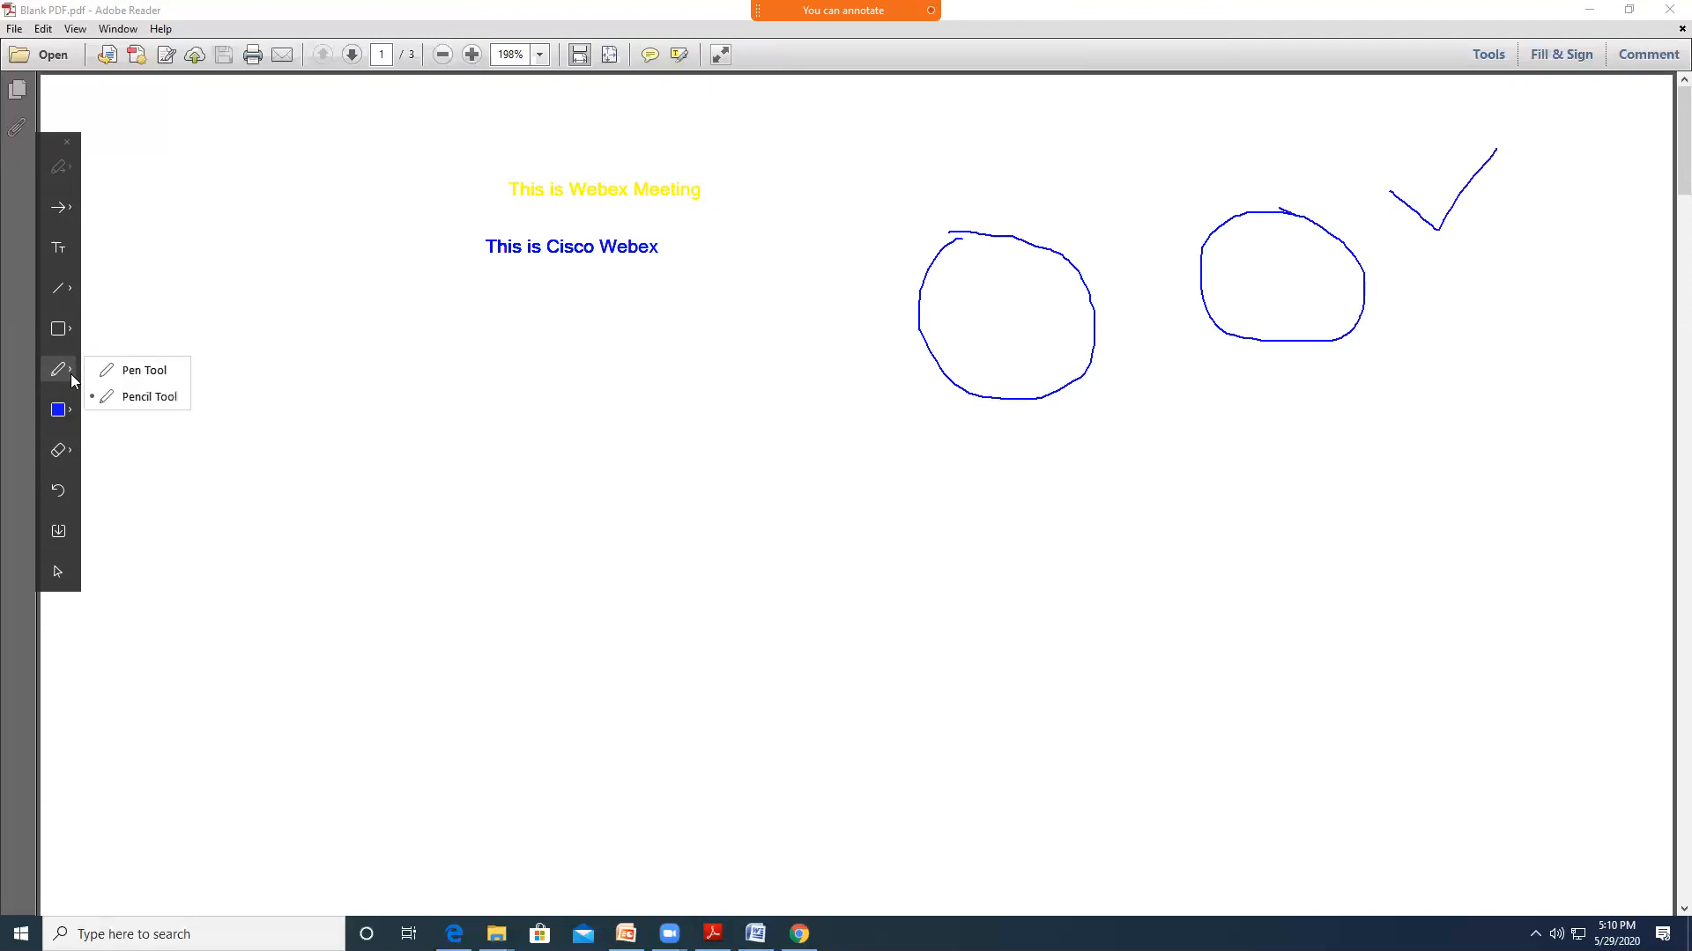
click(118, 368)
drag(952, 478, 1183, 456)
mouse_move(1371, 446)
mouse_down()
mouse_move(1222, 392)
mouse_move(1503, 345)
mouse_up()
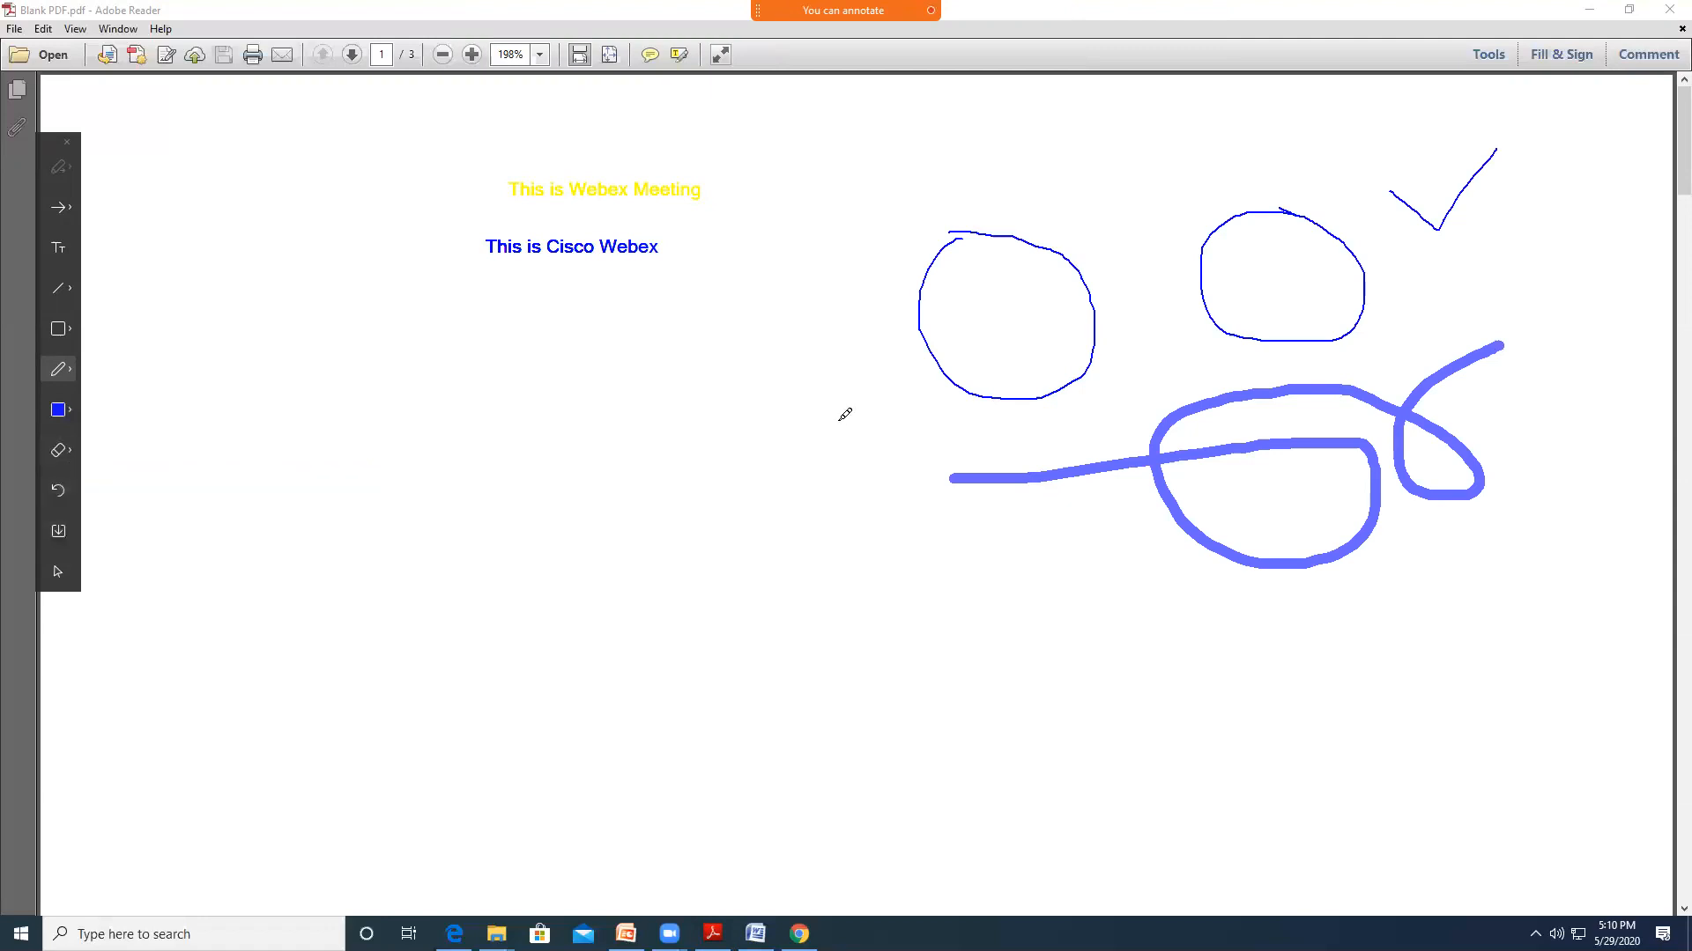
click(59, 532)
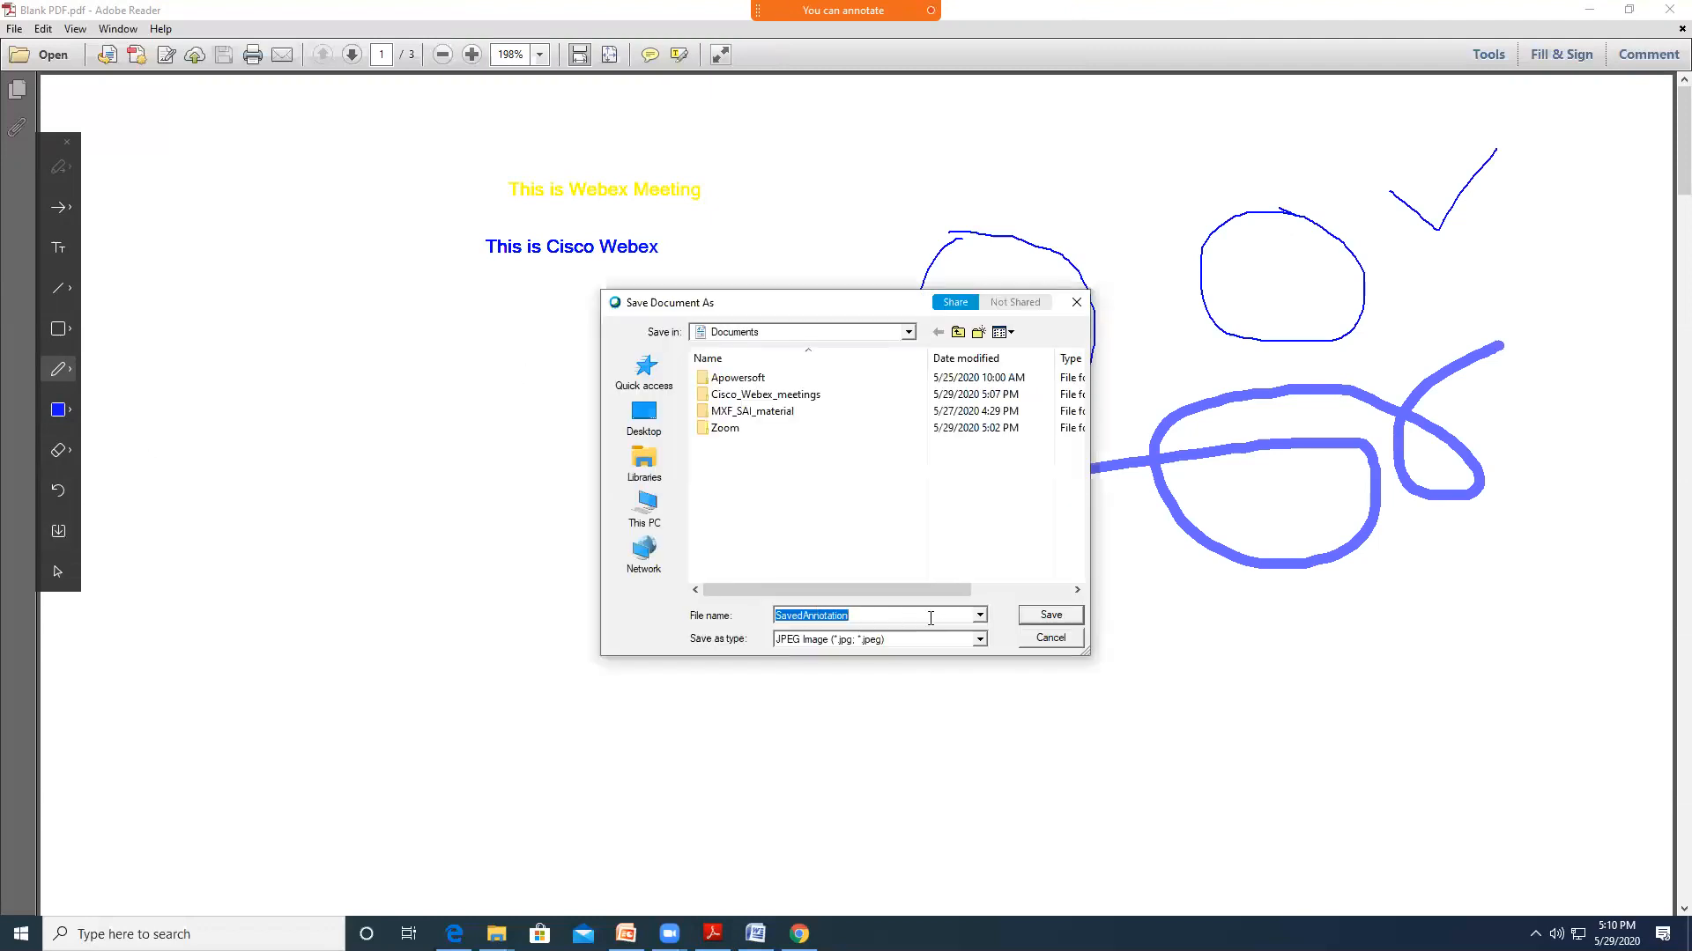
Save the annotated page as JPEG image 'C1' on the Desktop
text(1C1)
click(644, 415)
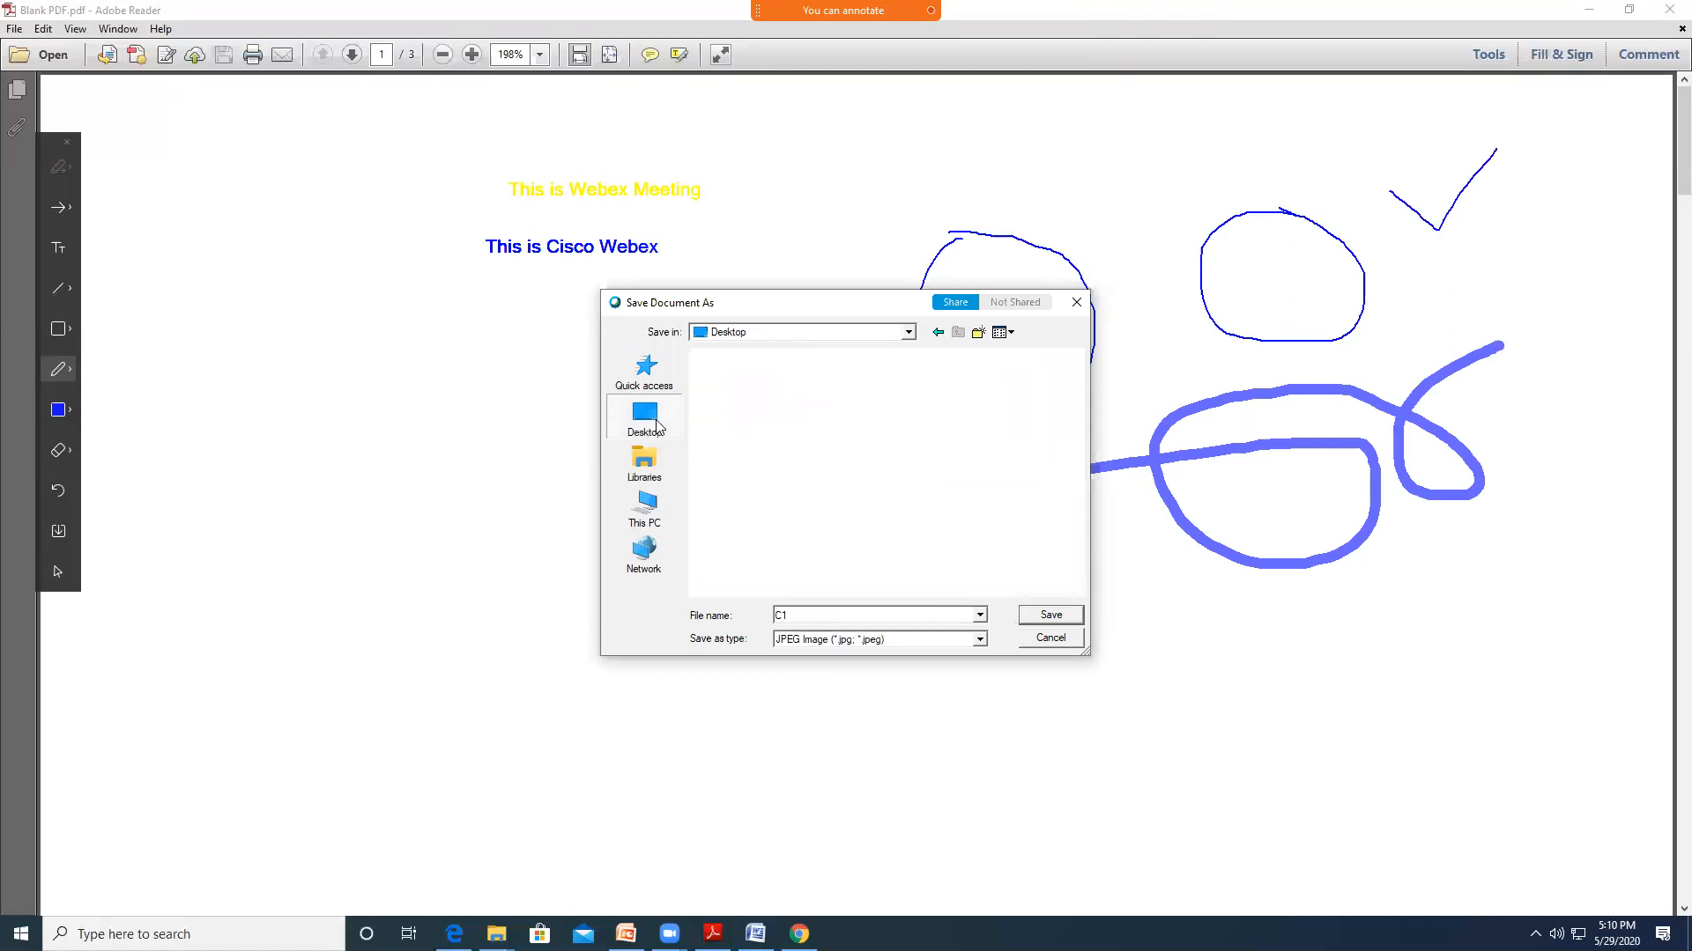
click(1044, 615)
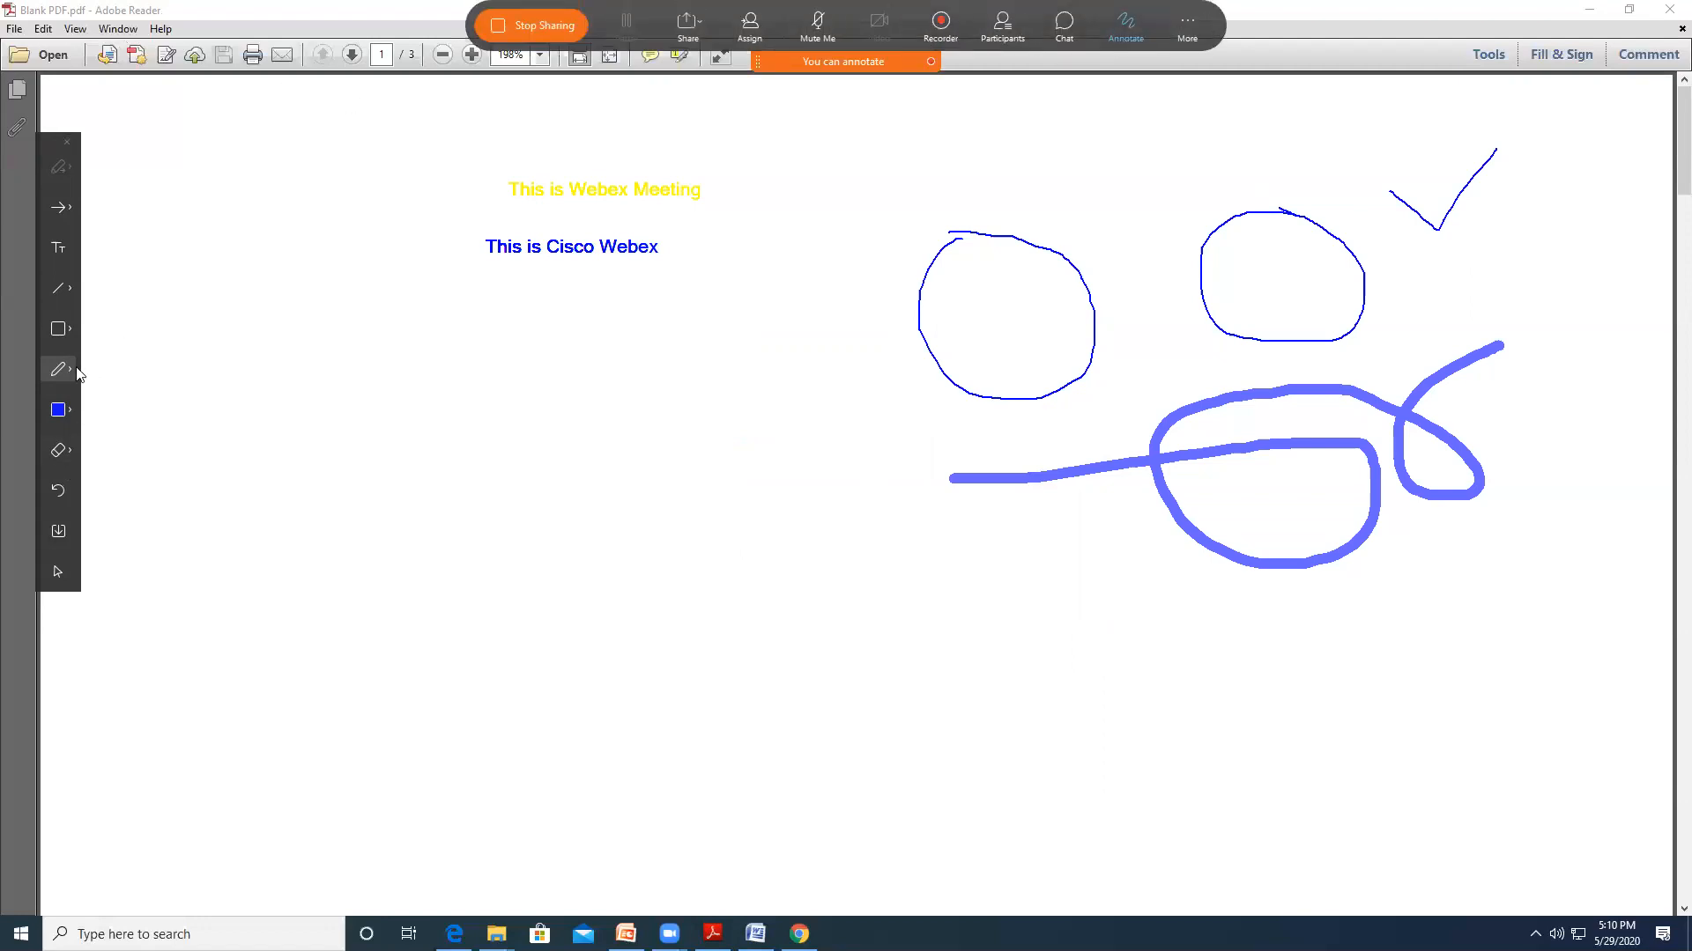
Draw a blue oval below the text on the left of the PDF
click(68, 331)
click(150, 356)
drag(397, 331, 560, 459)
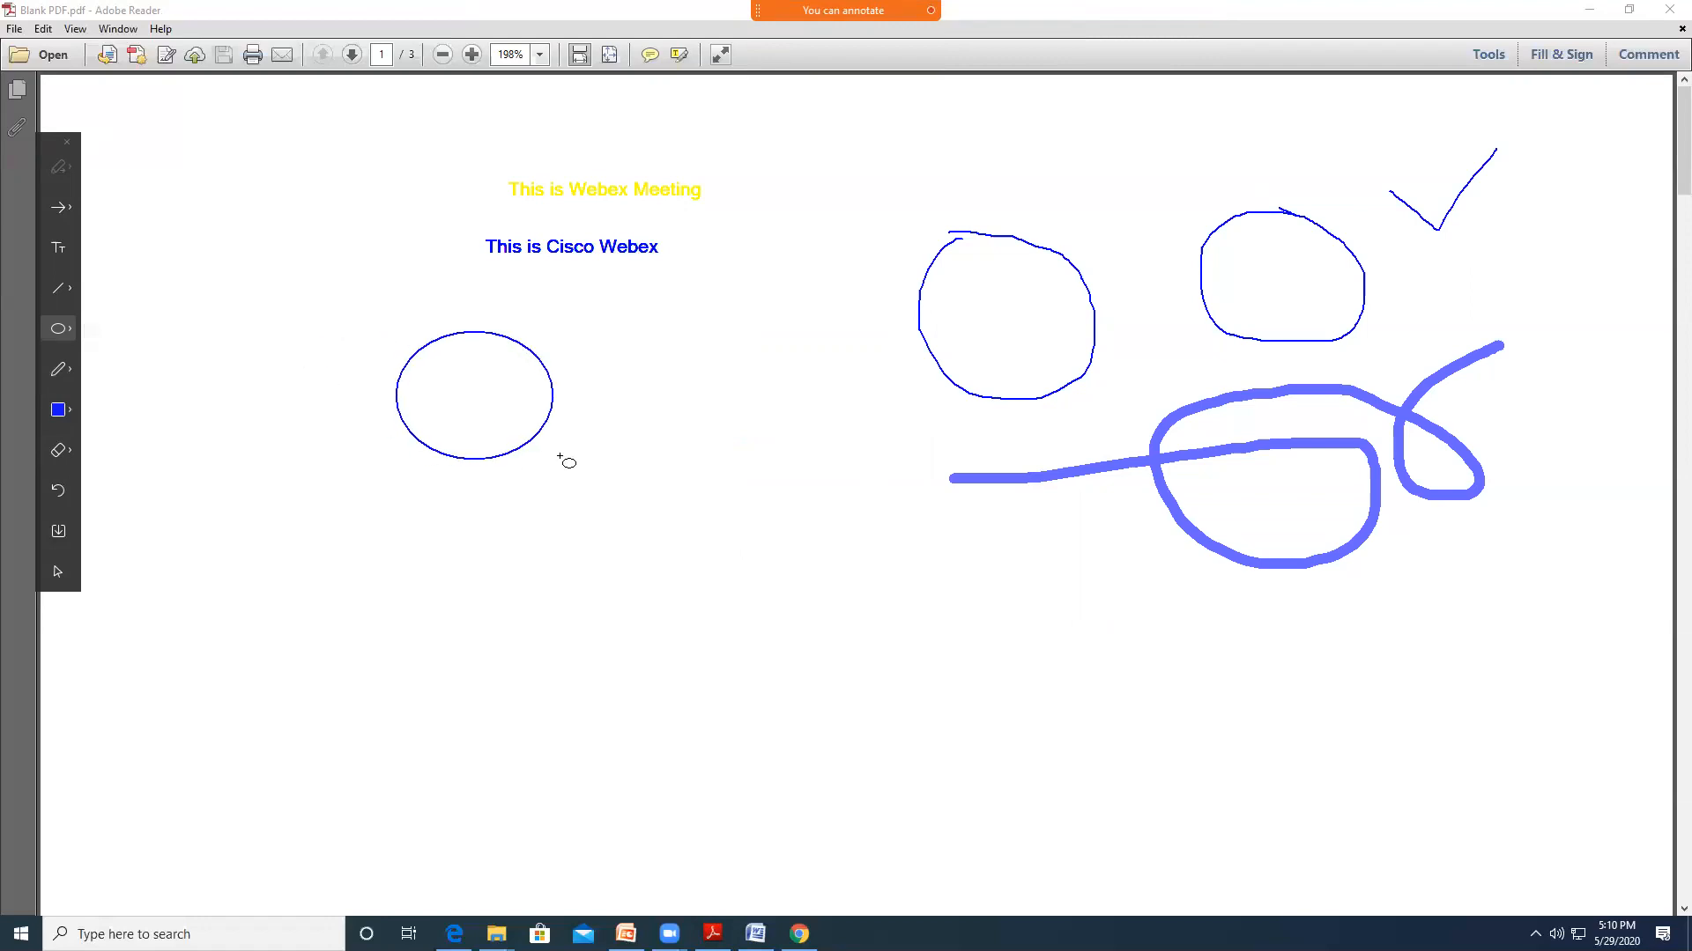
click(76, 333)
Add a straight line left of the yellow text and an up-right arrow, then stop annotating
click(71, 288)
click(101, 291)
drag(187, 251, 471, 205)
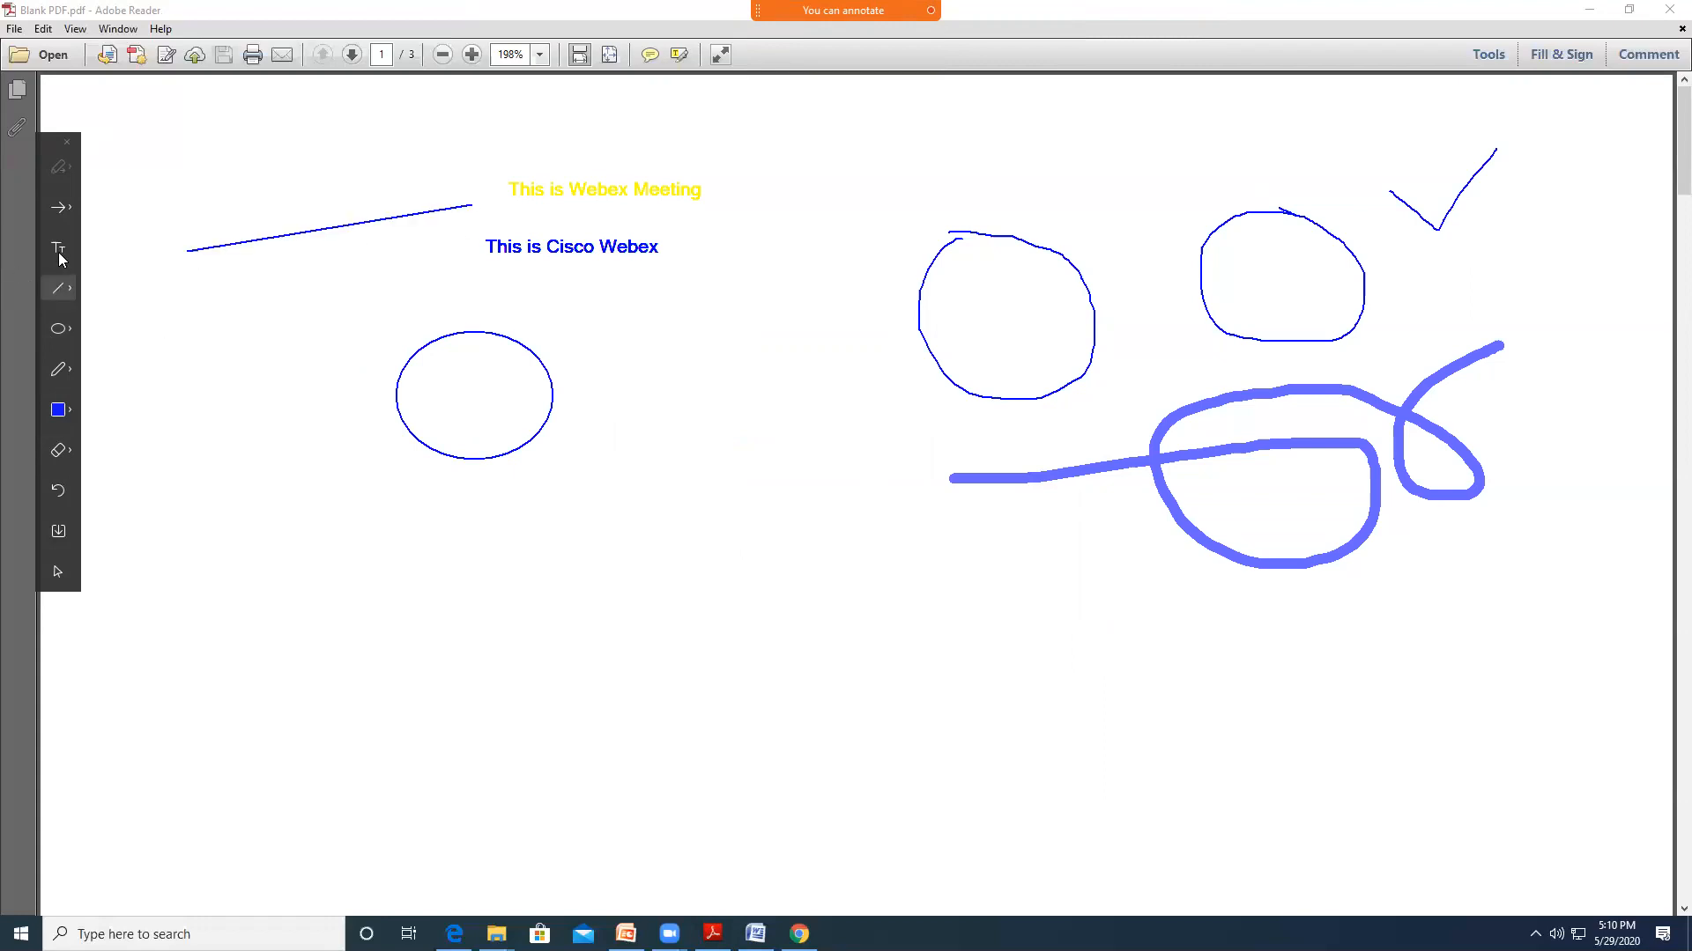
click(71, 291)
click(123, 316)
drag(548, 602, 687, 501)
mouse_move(855, 25)
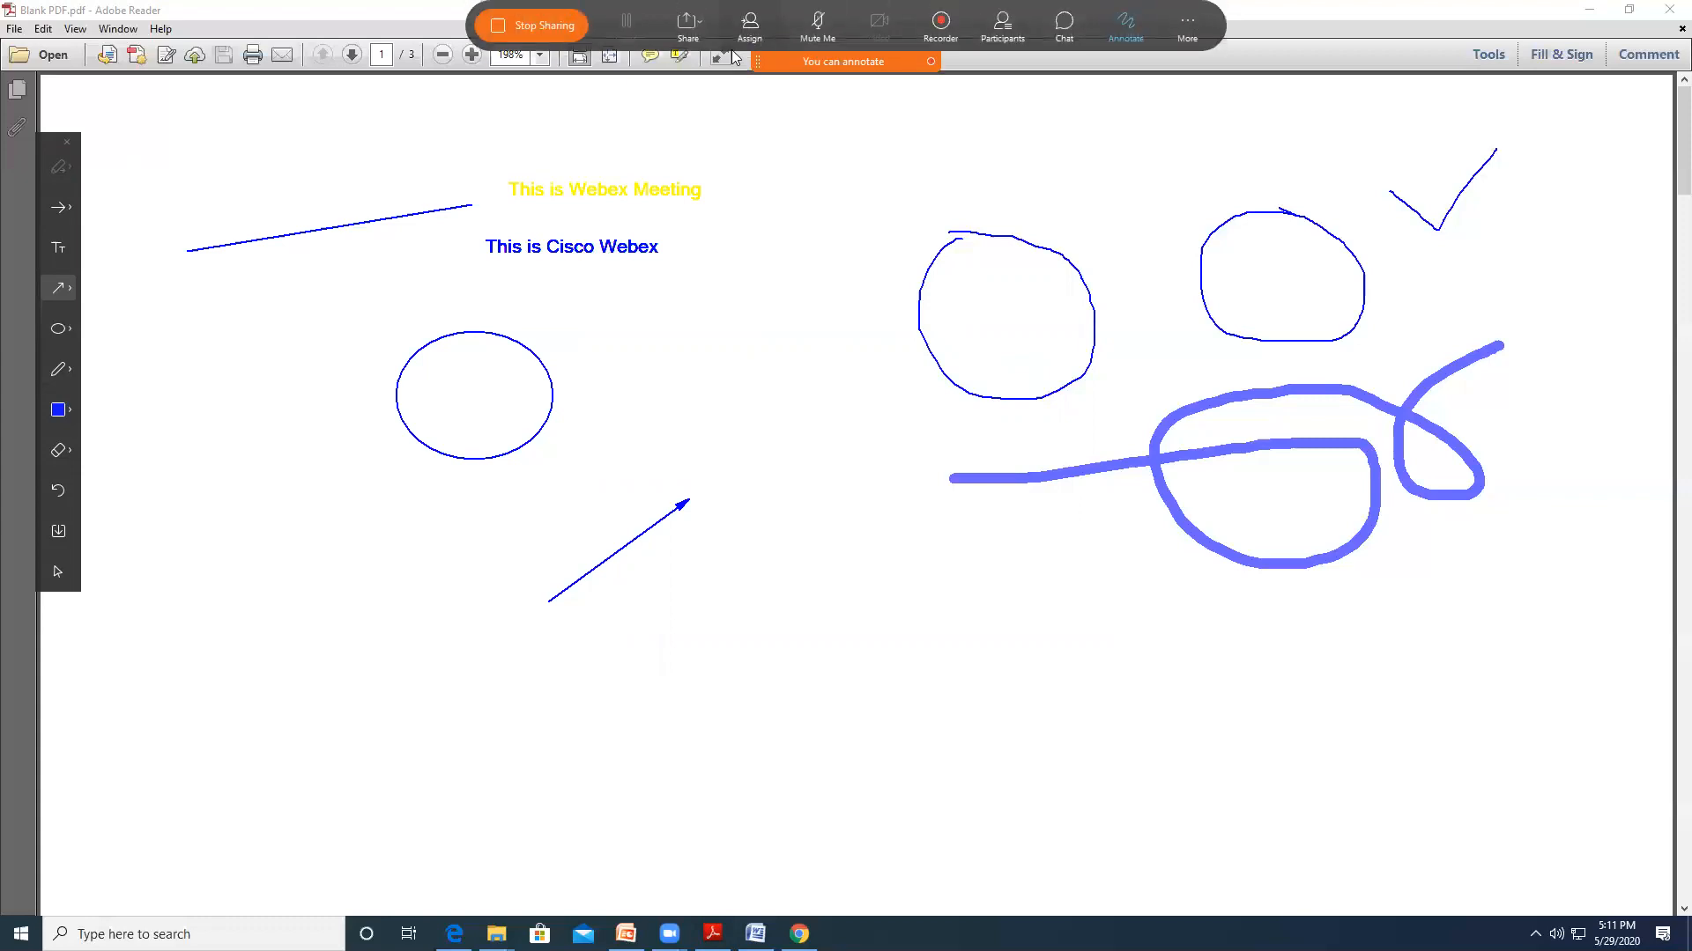
click(1127, 33)
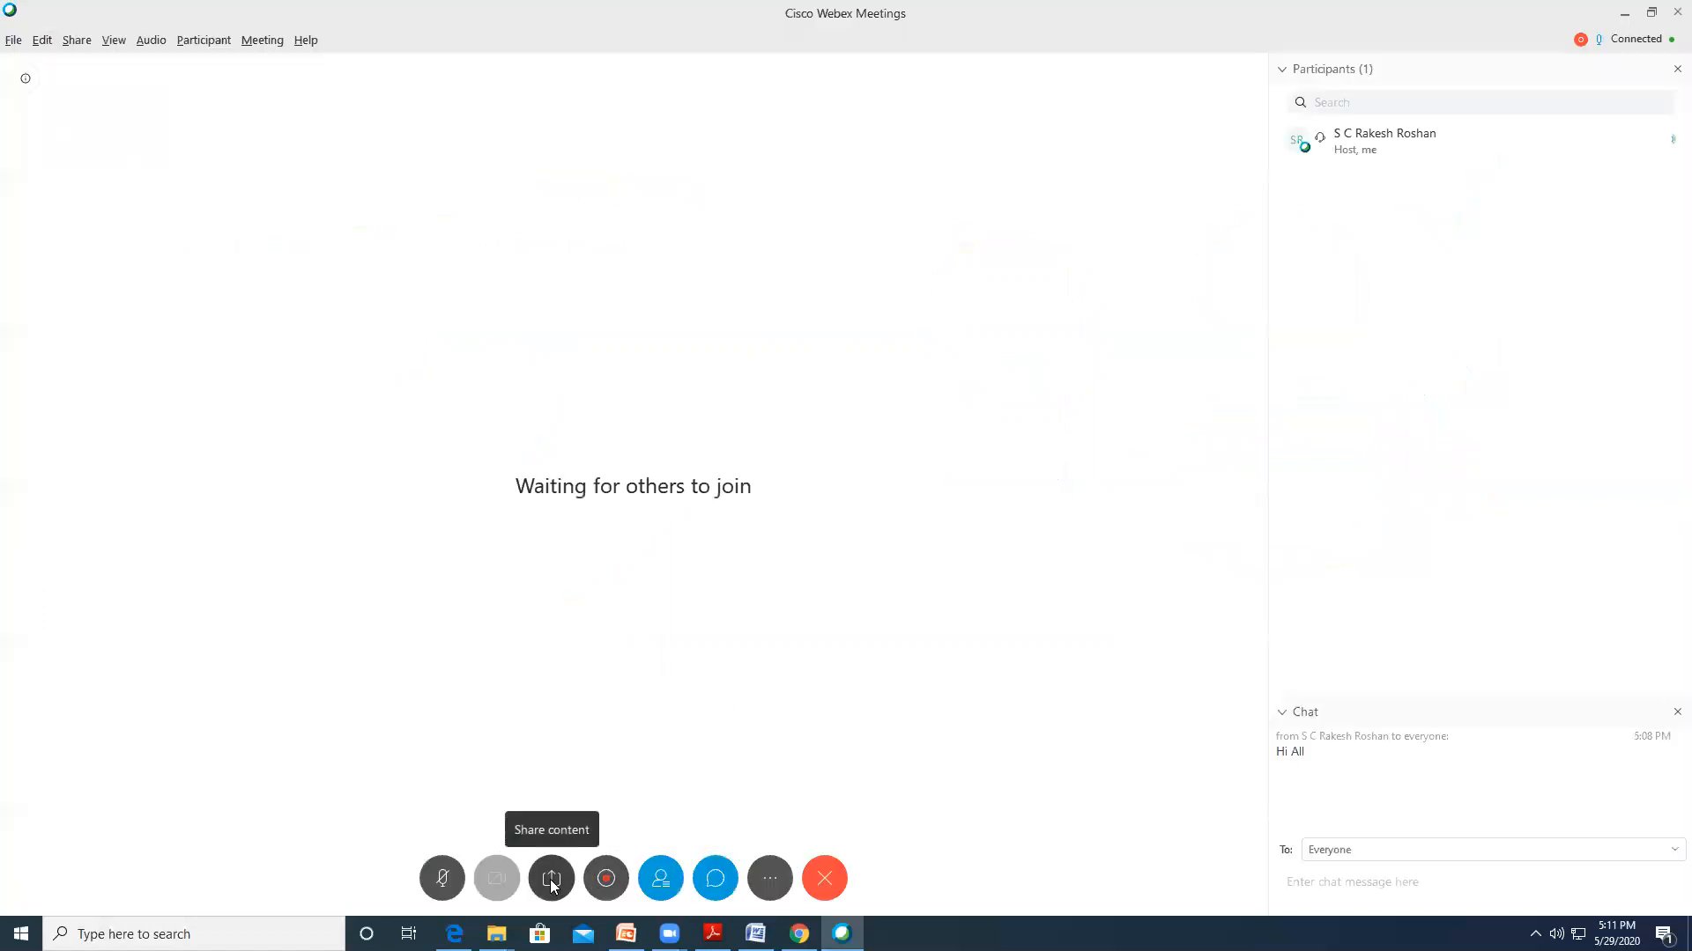
Share a new blank whiteboard from the Share content list
click(551, 879)
scroll(743, 728, down, 5)
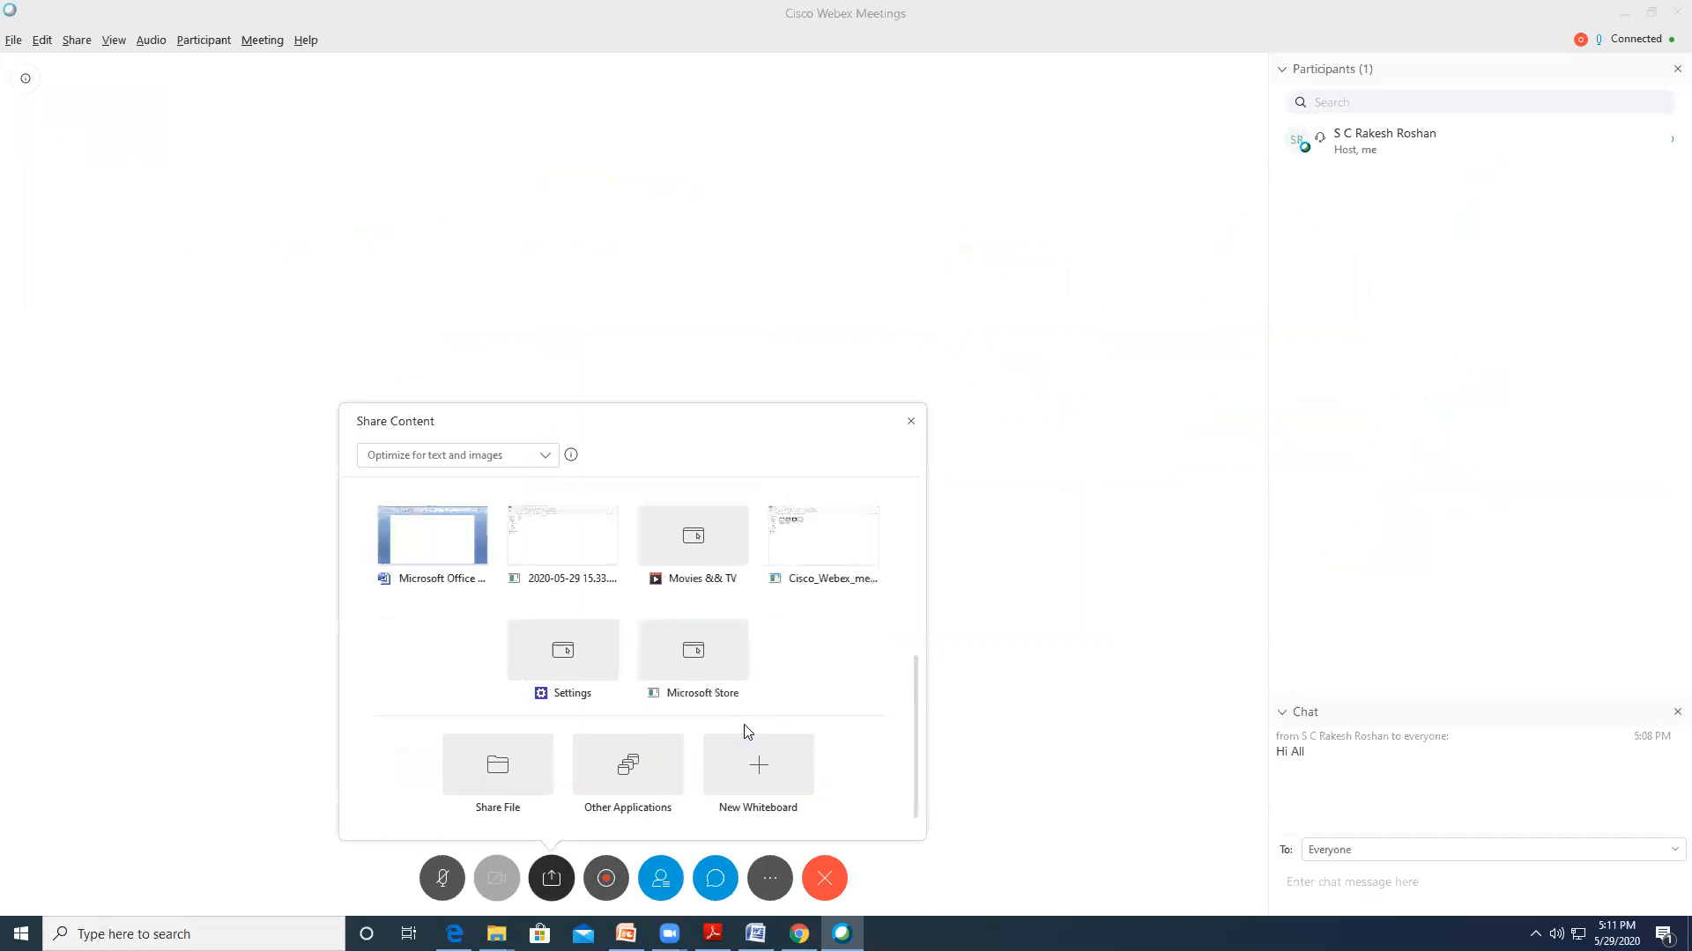
mouse_move(760, 777)
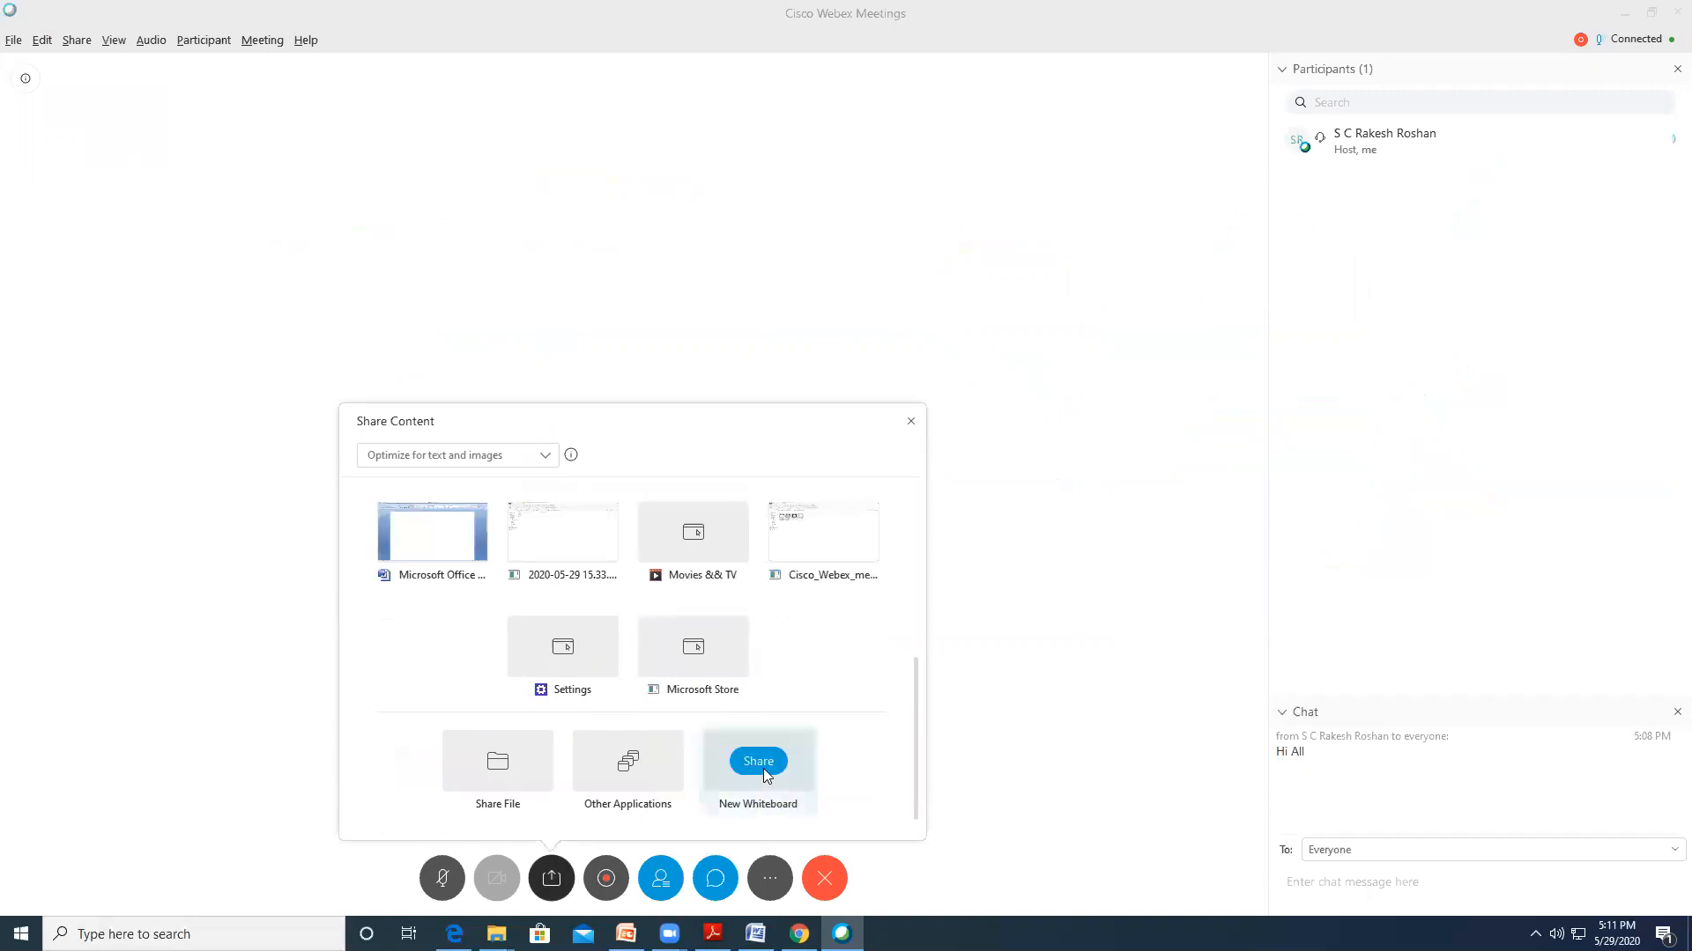
click(759, 763)
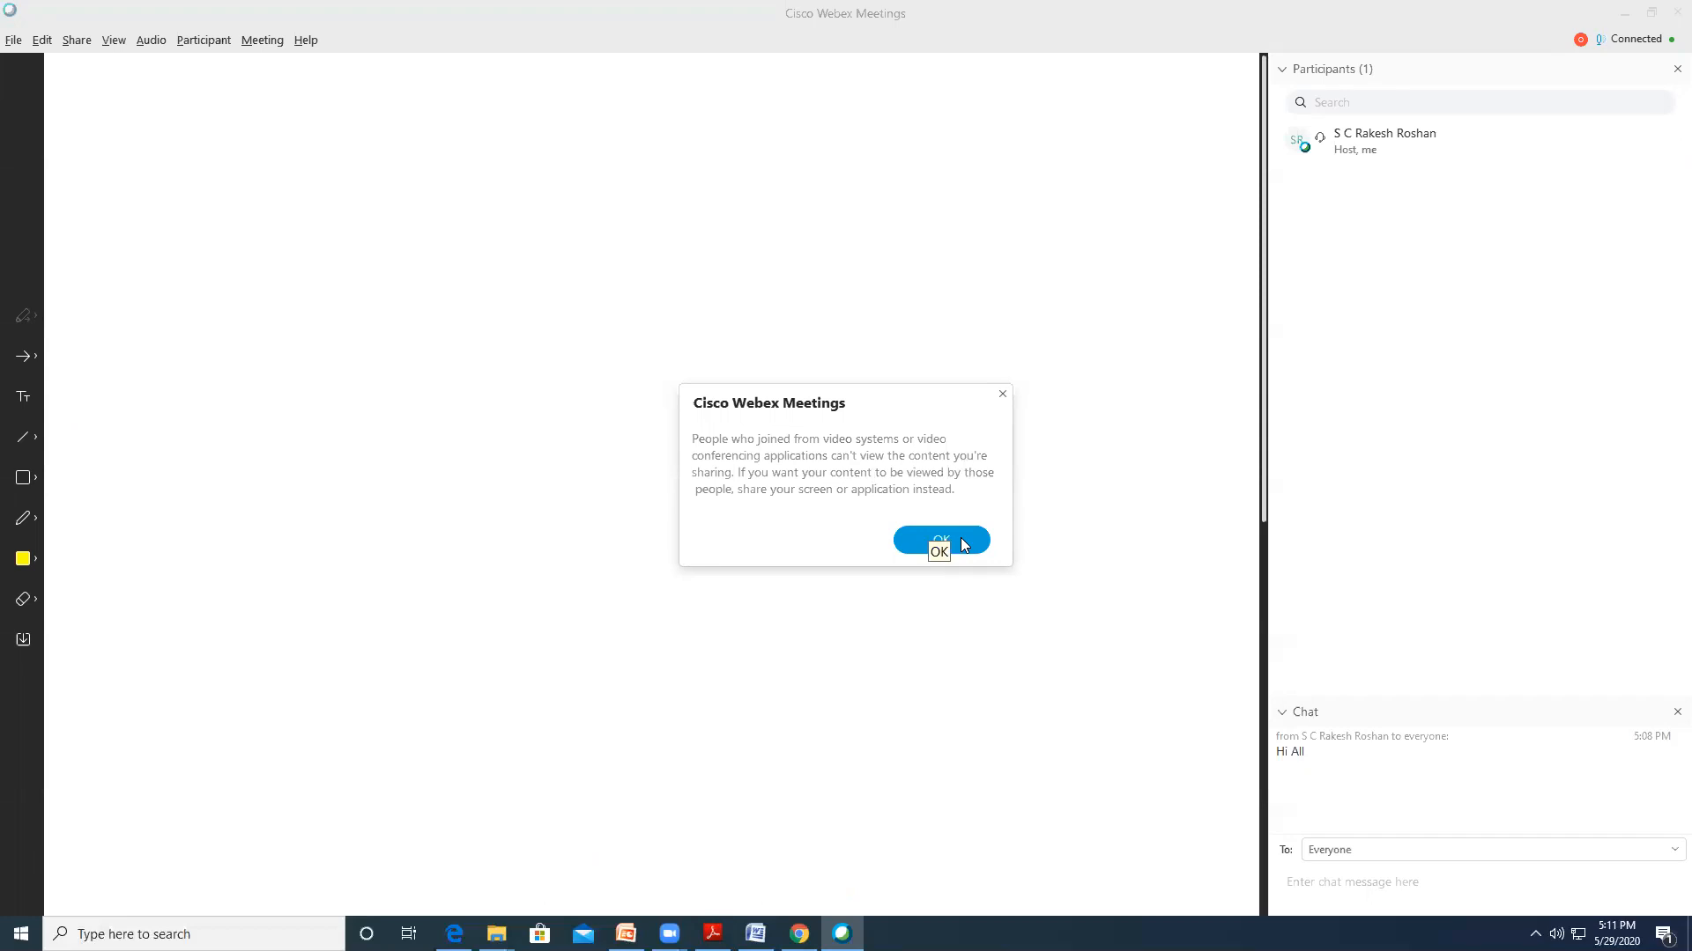
Draw yellow freehand arcs and a long rising line across the whiteboard with the pencil
click(961, 540)
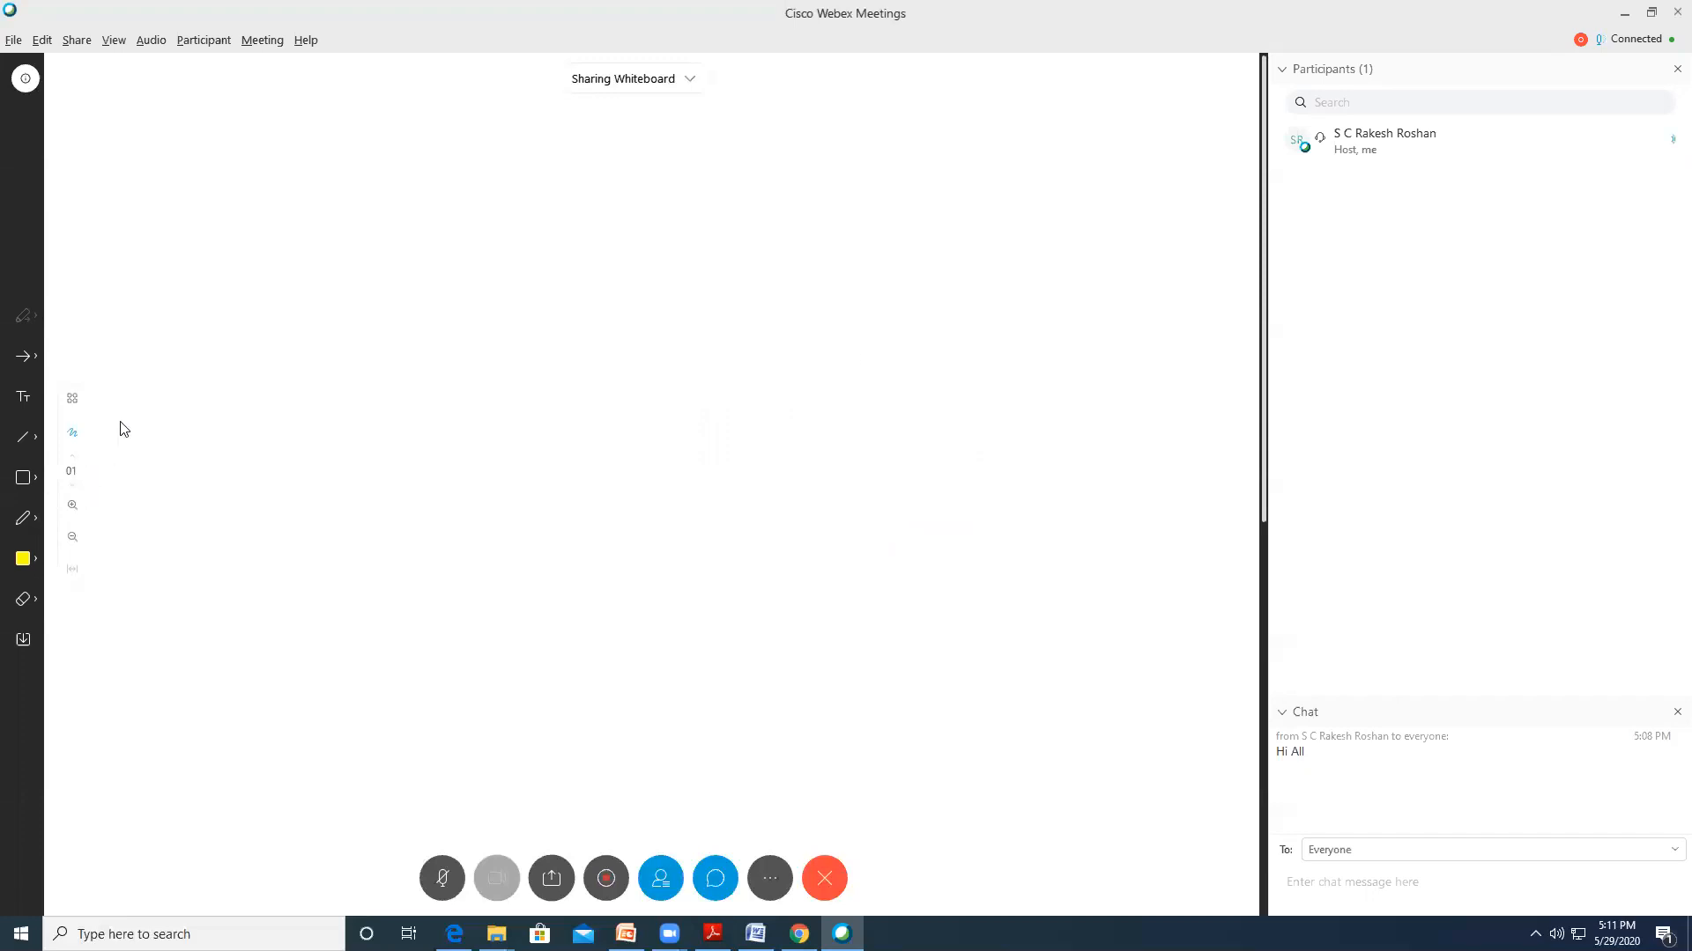
click(26, 437)
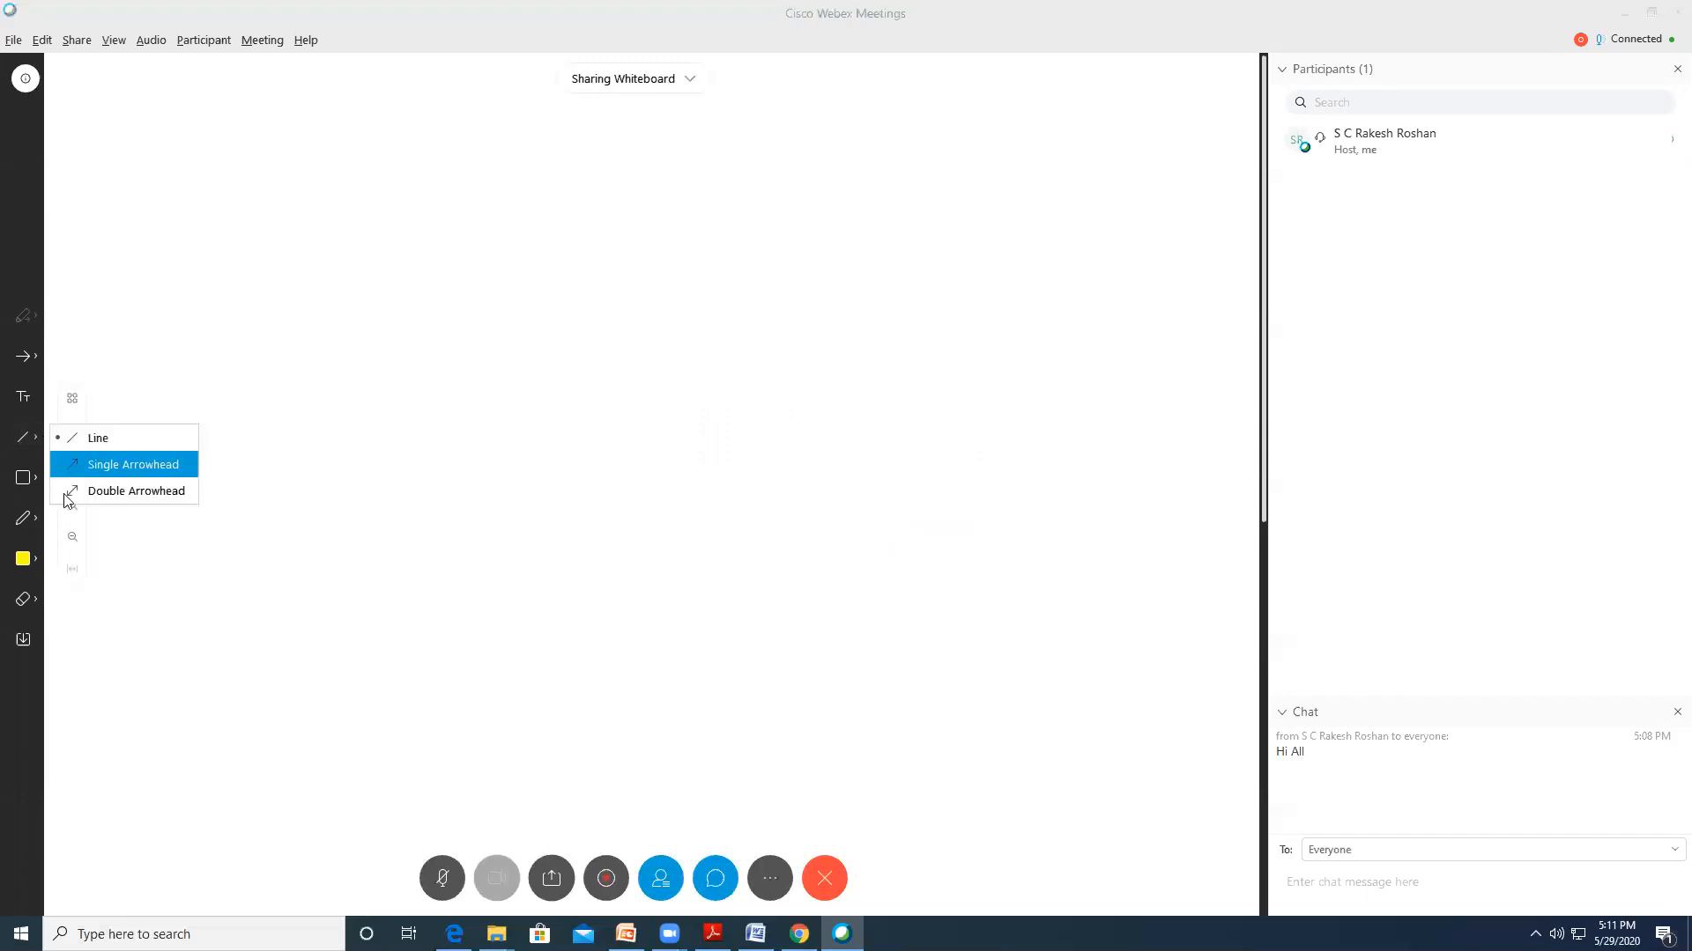
click(24, 518)
click(101, 543)
drag(273, 229, 463, 304)
mouse_move(529, 207)
mouse_down()
mouse_move(917, 173)
mouse_move(928, 239)
mouse_up()
drag(404, 453, 1049, 371)
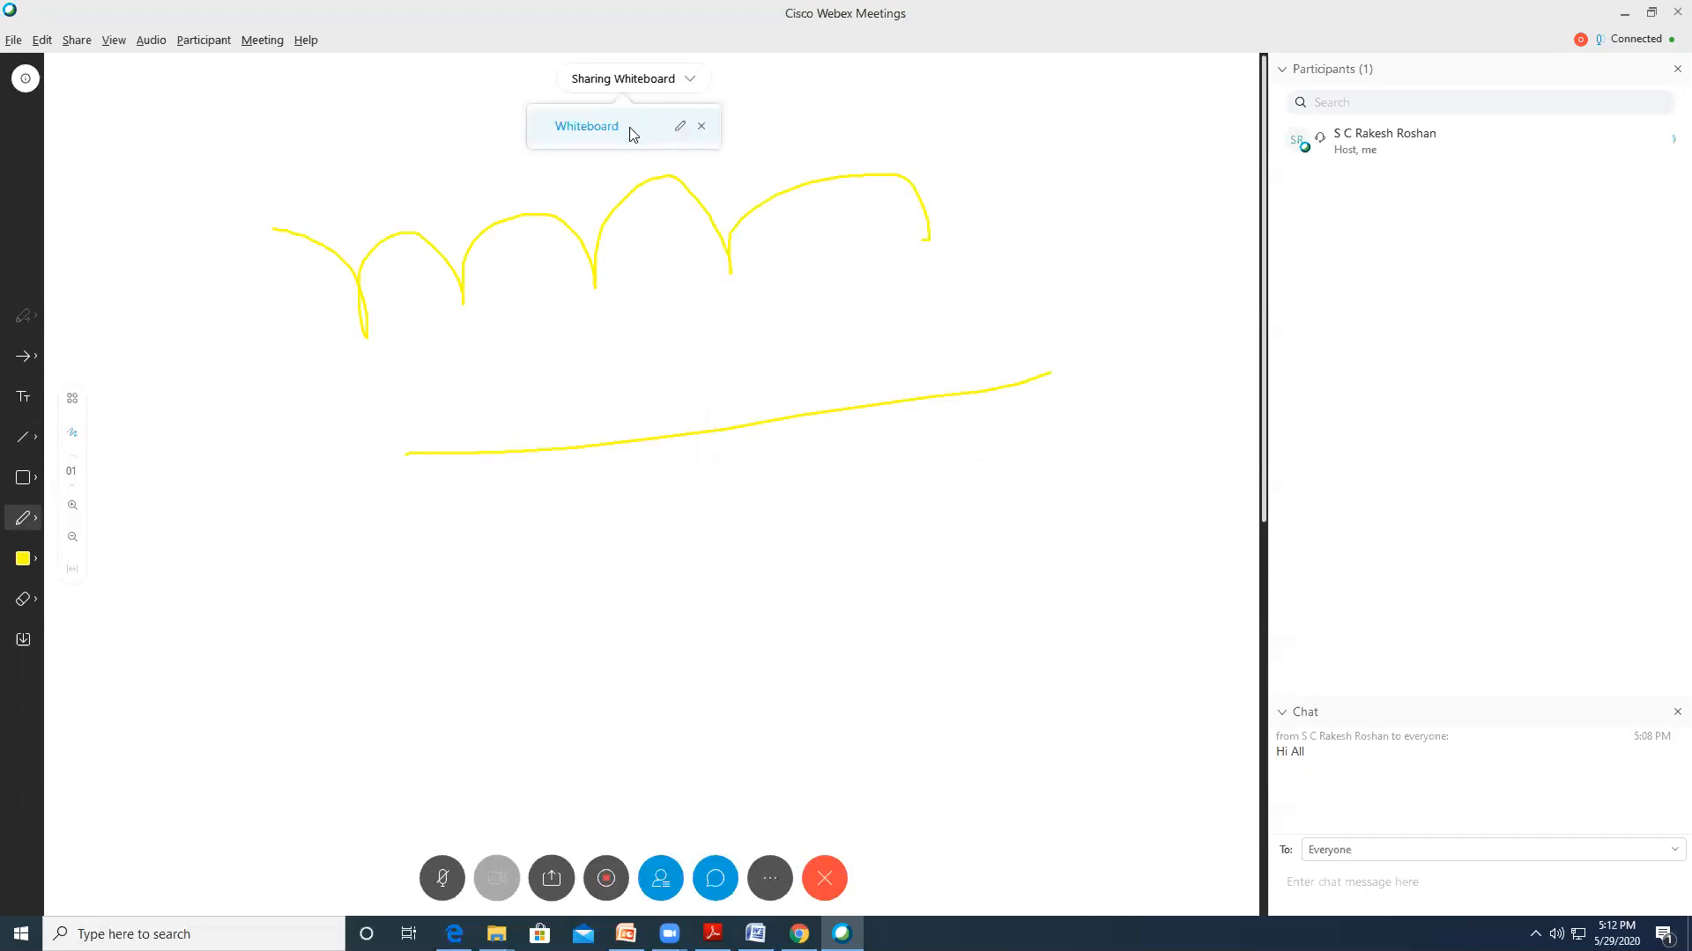
Rename the whiteboard to 'My Board-1' and bring up its save dialog
mouse_move(644, 94)
click(680, 132)
text(My Boar)
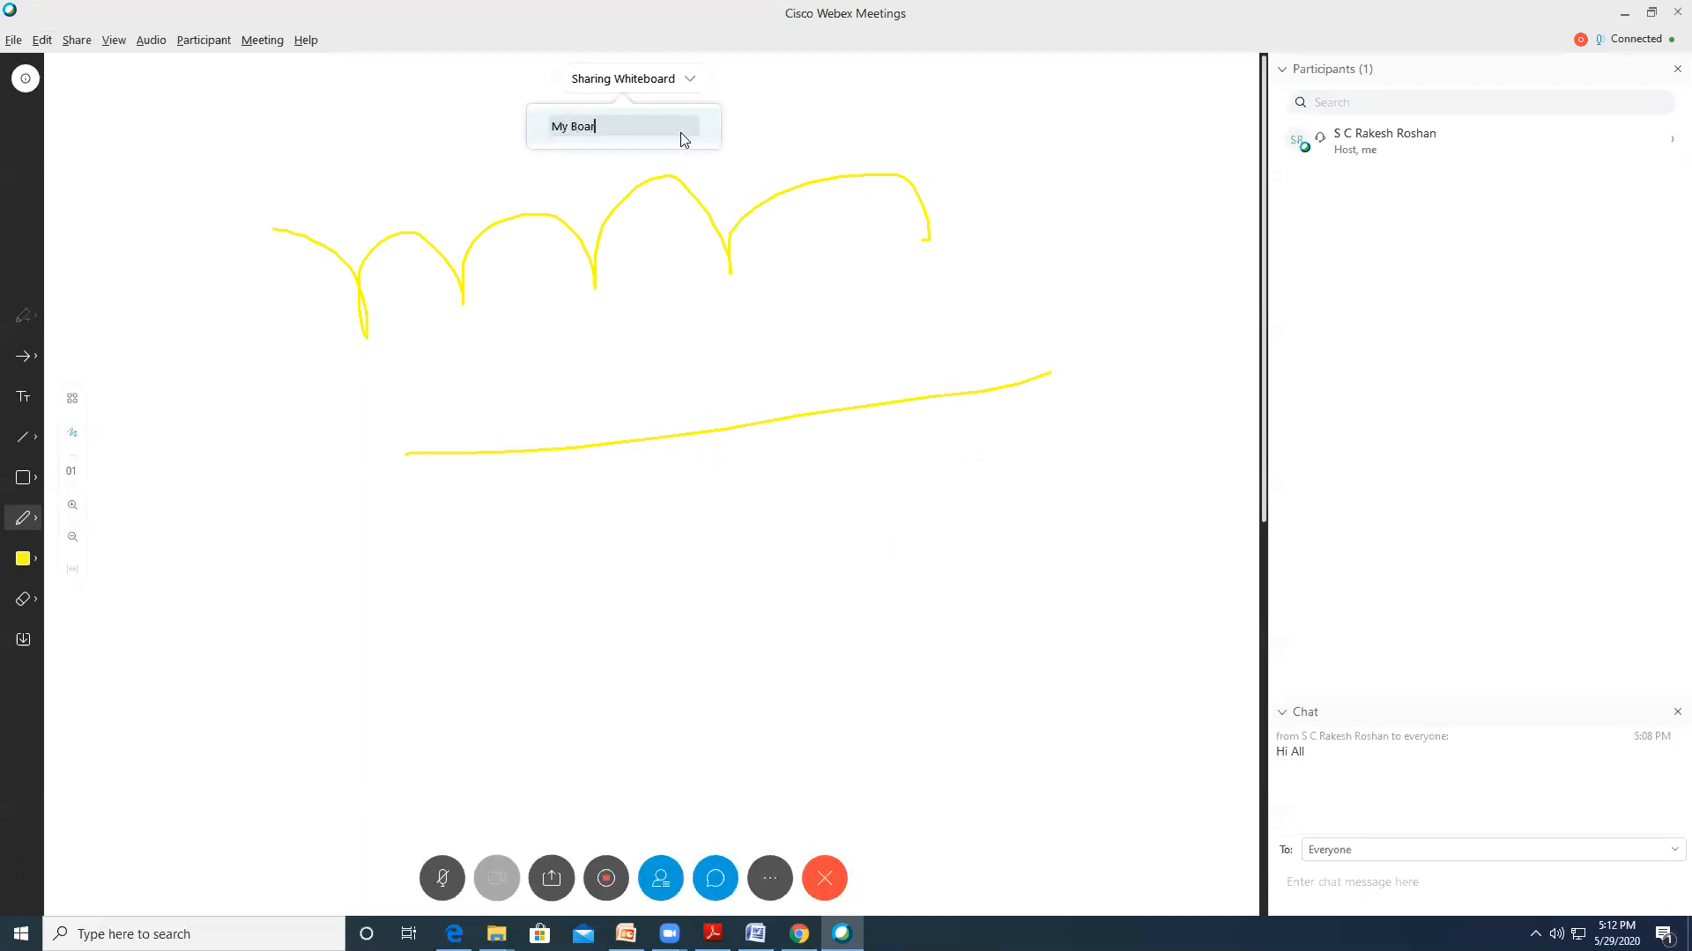
text(d-1)
key(Return)
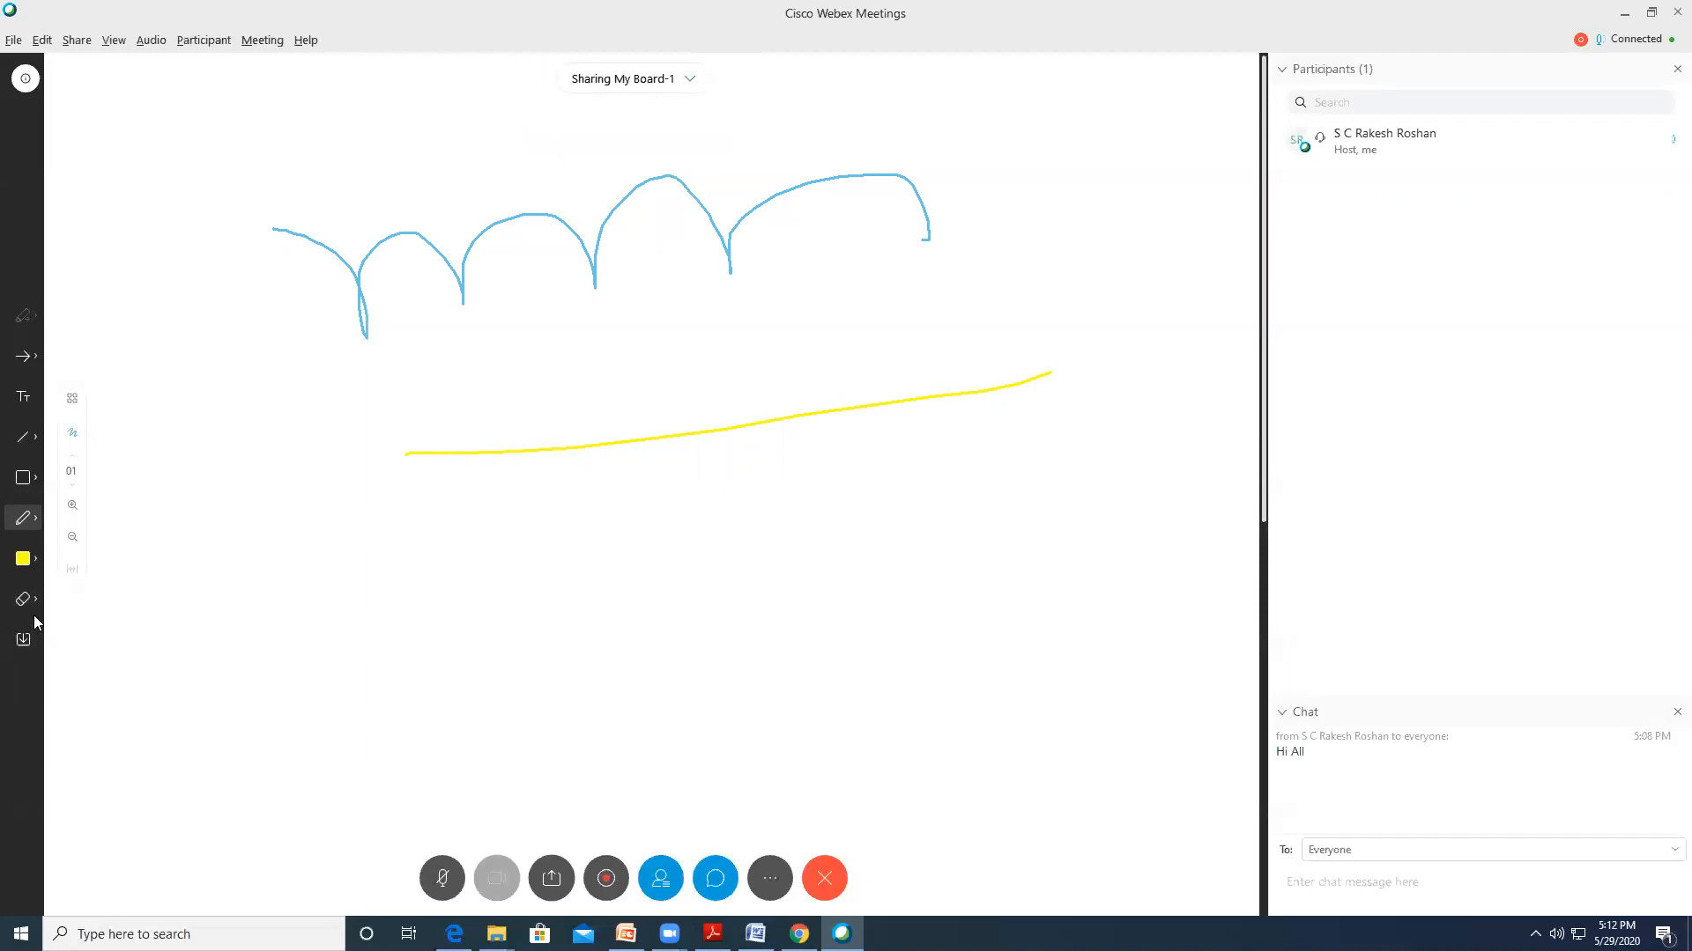
click(24, 640)
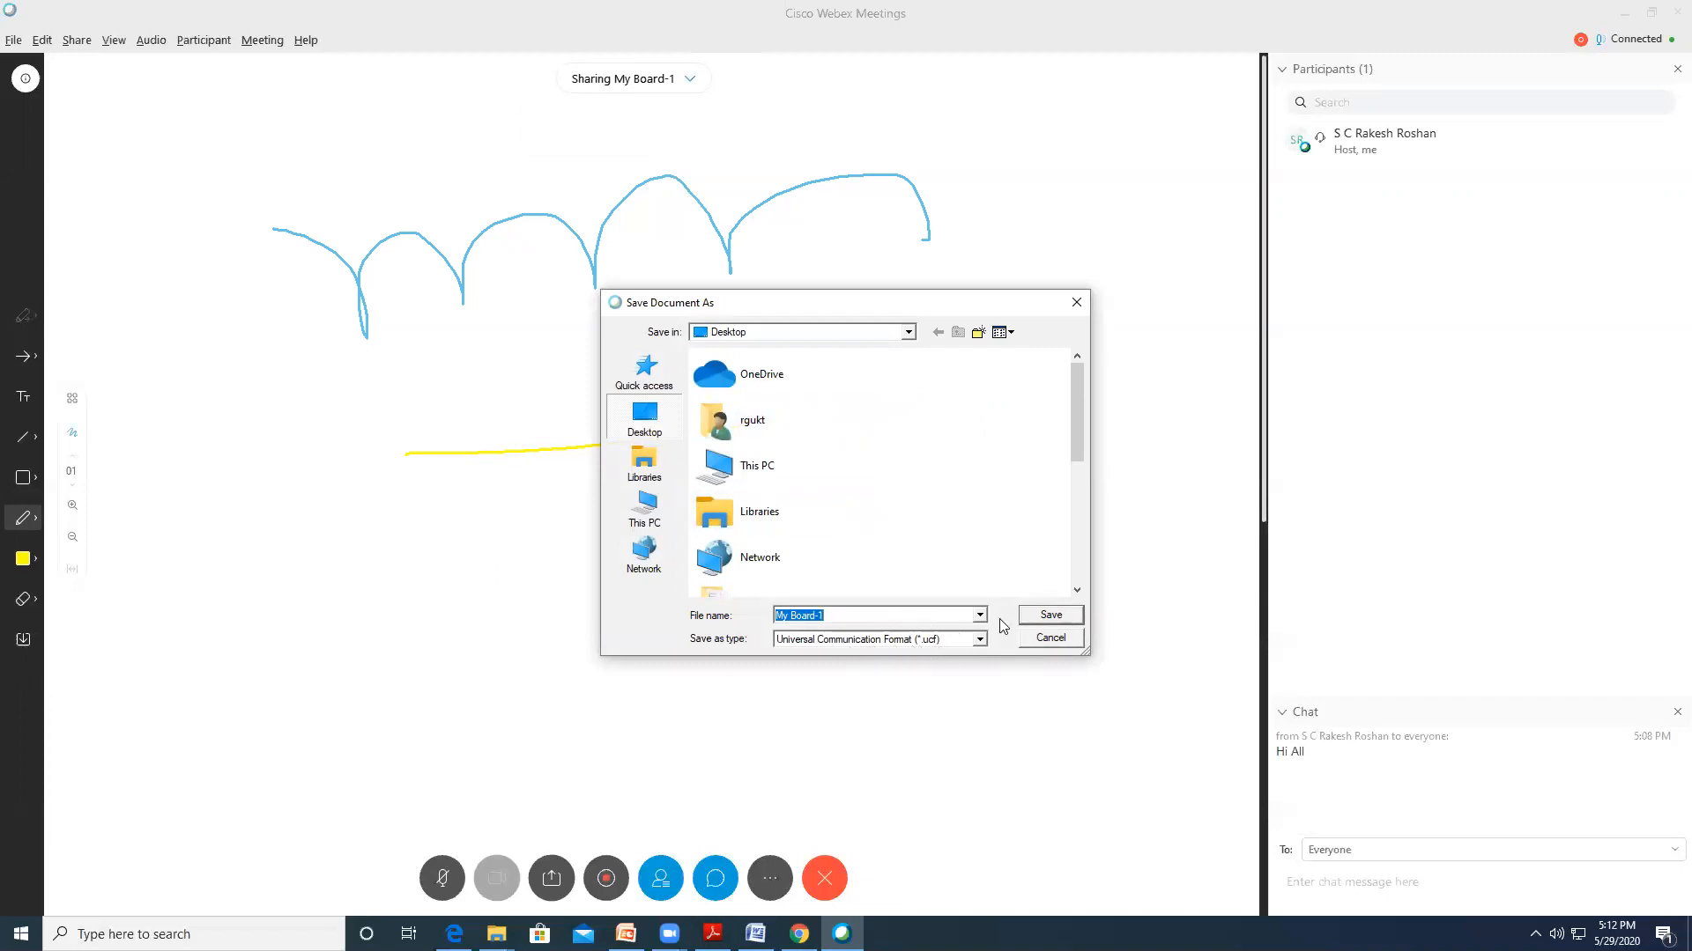
Save My Board-1 to the Desktop, then close the whiteboard and confirm its removal
click(1047, 615)
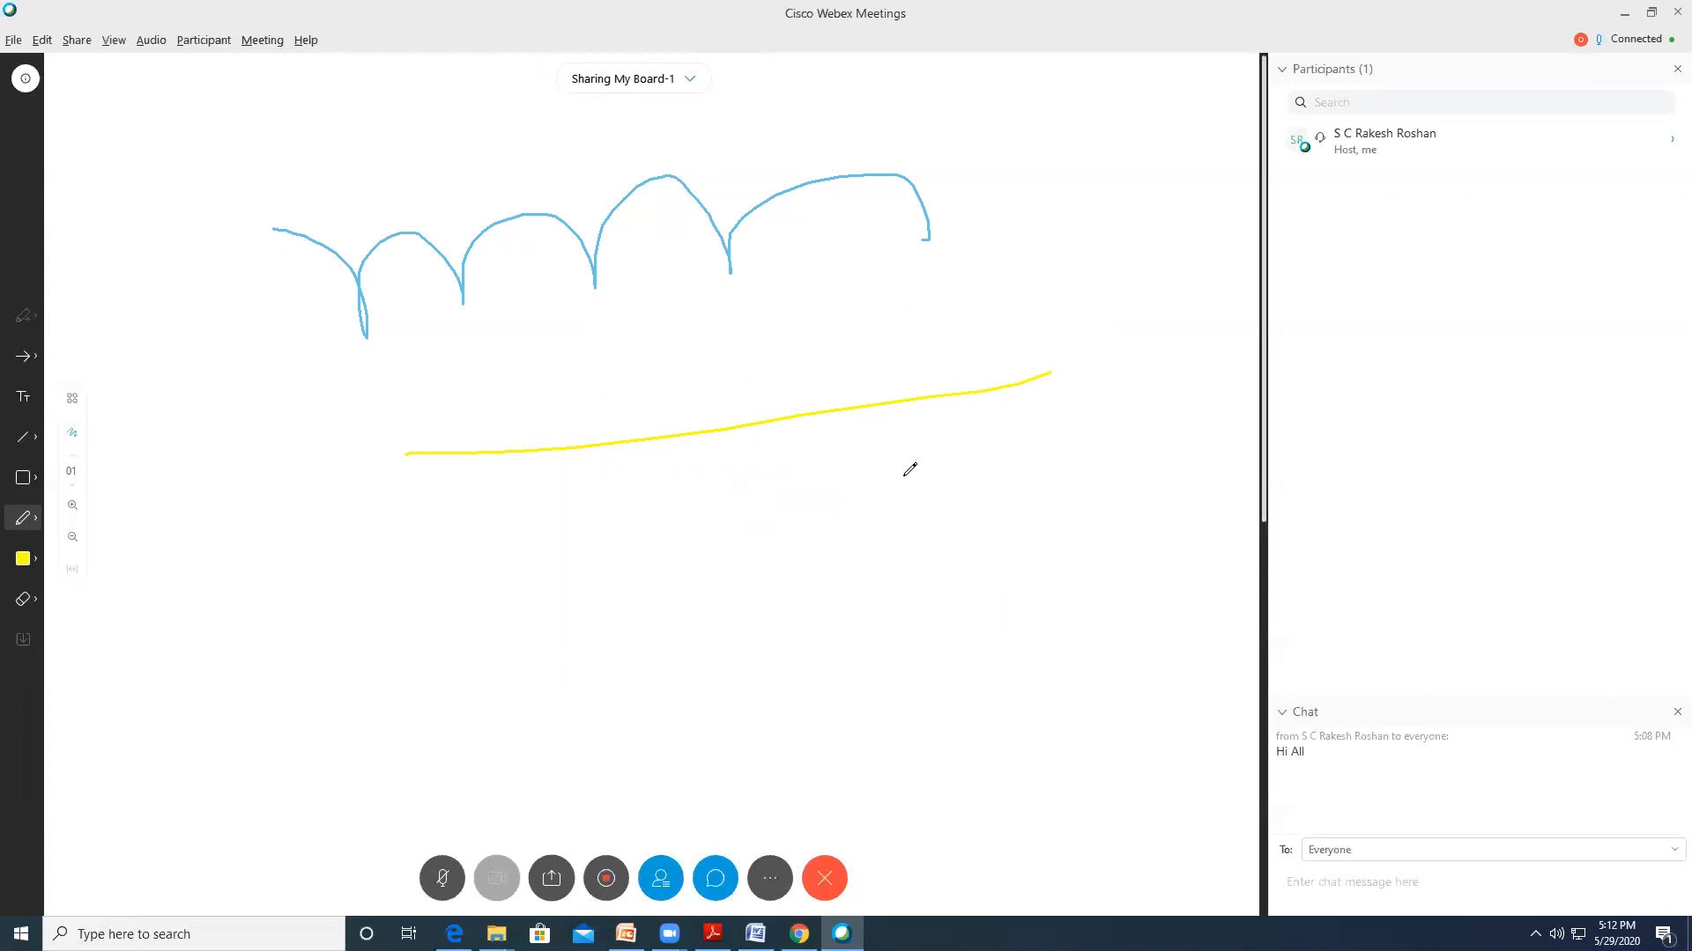
click(690, 78)
click(701, 126)
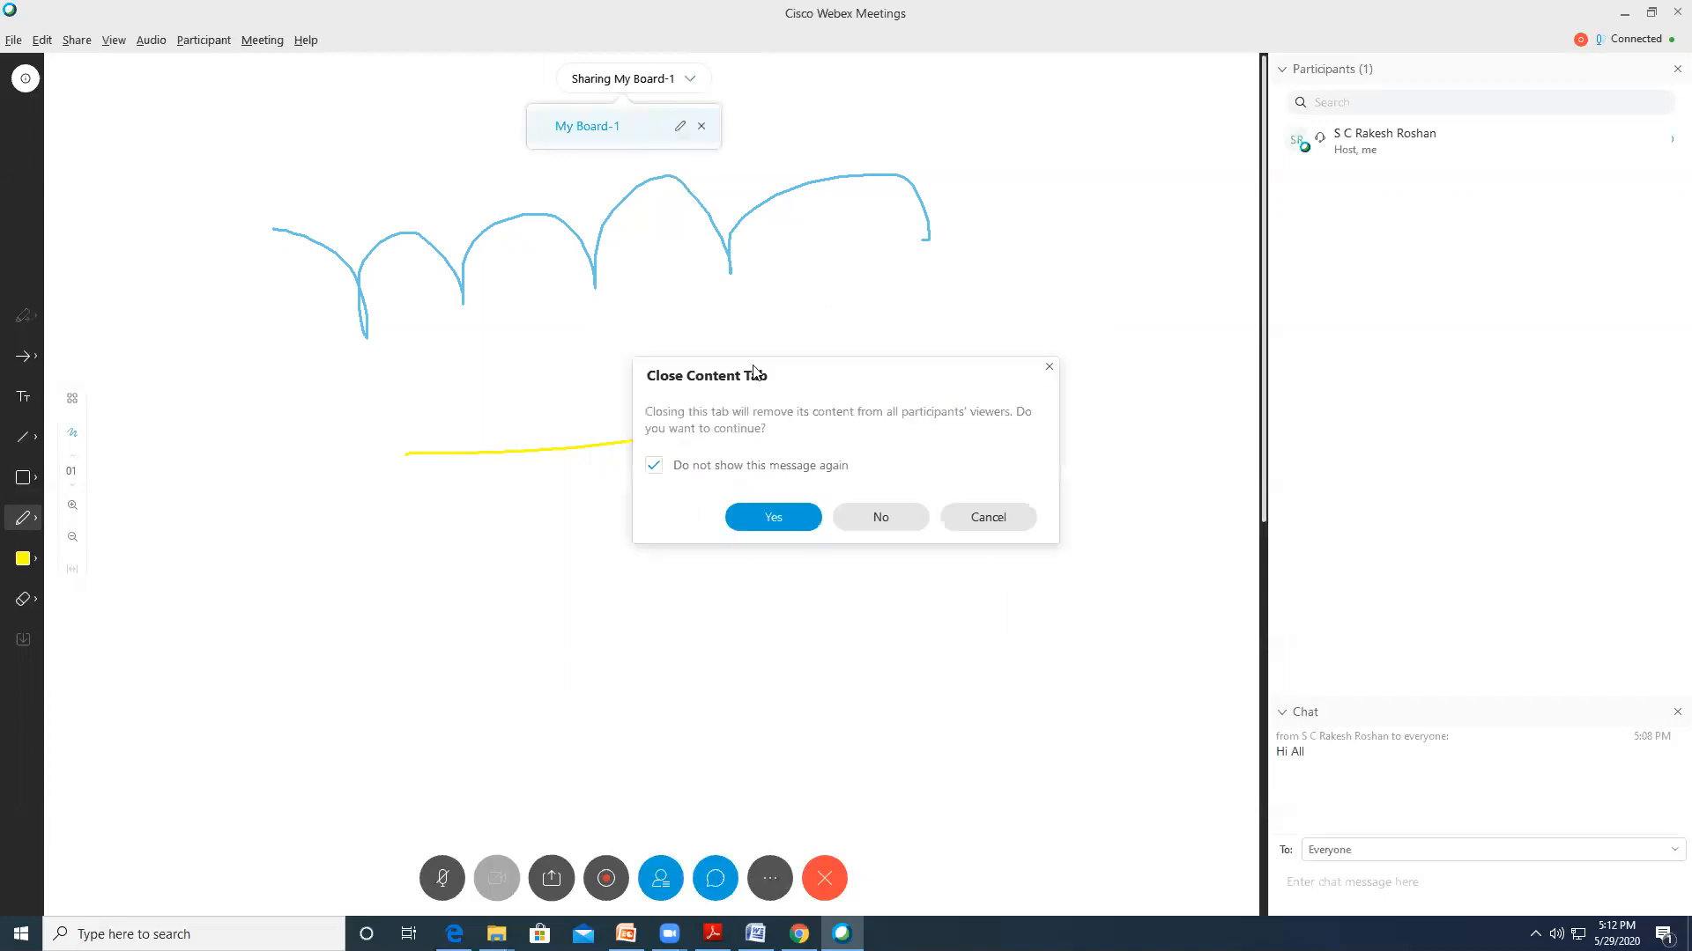
click(776, 516)
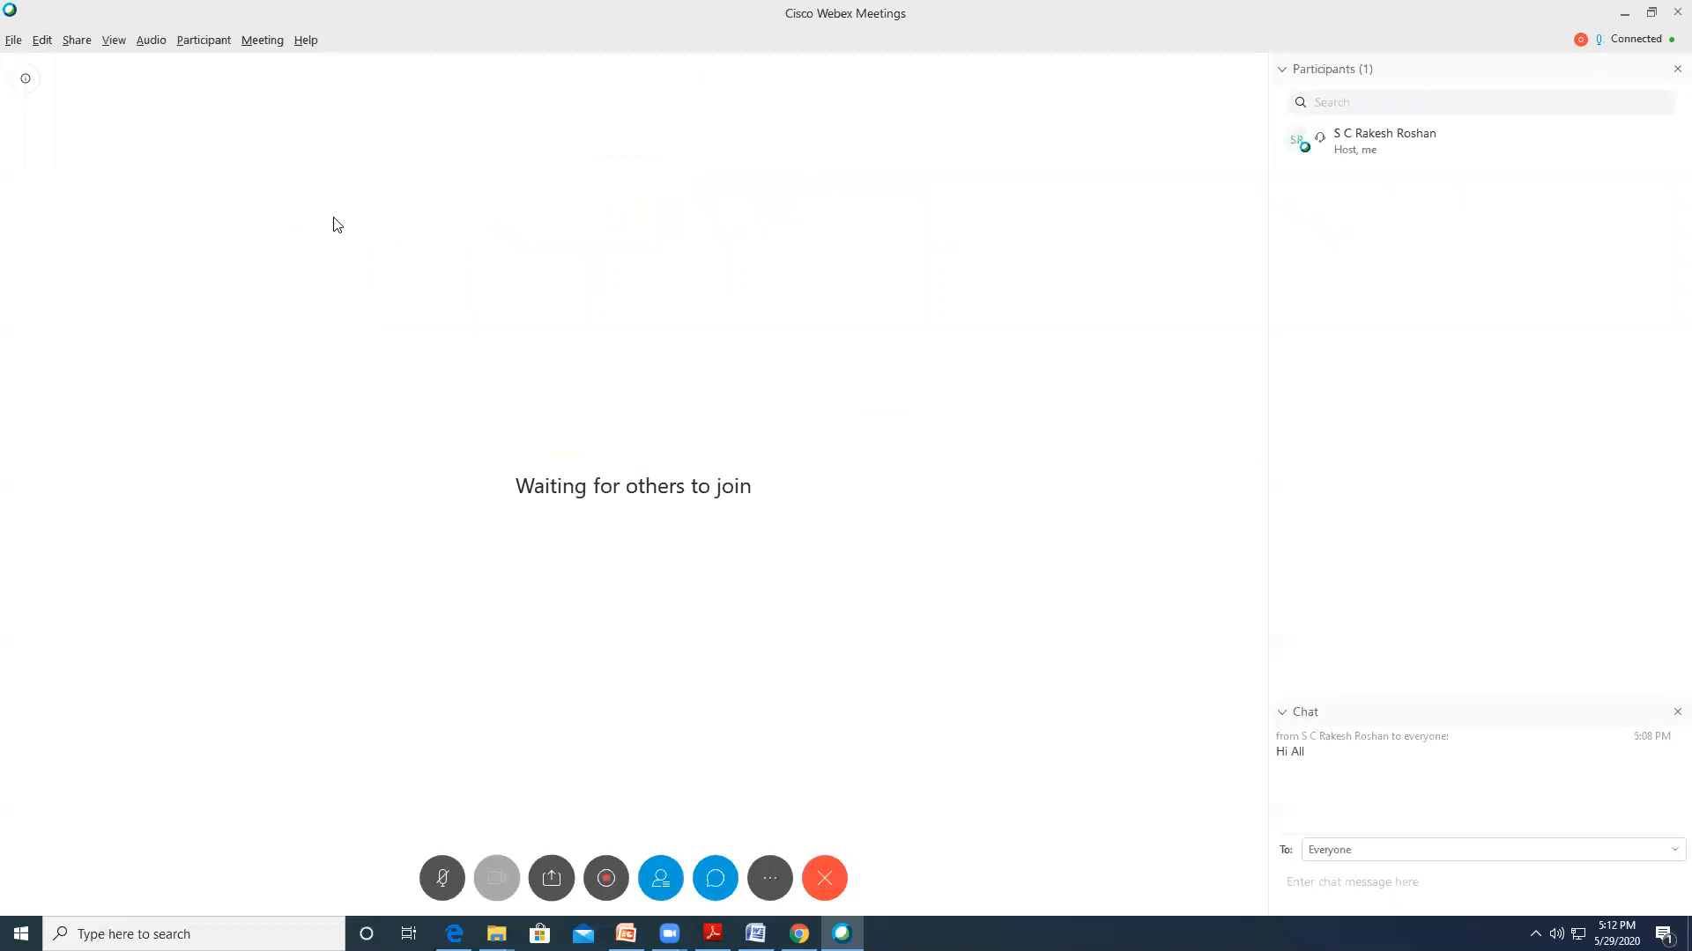
click(550, 880)
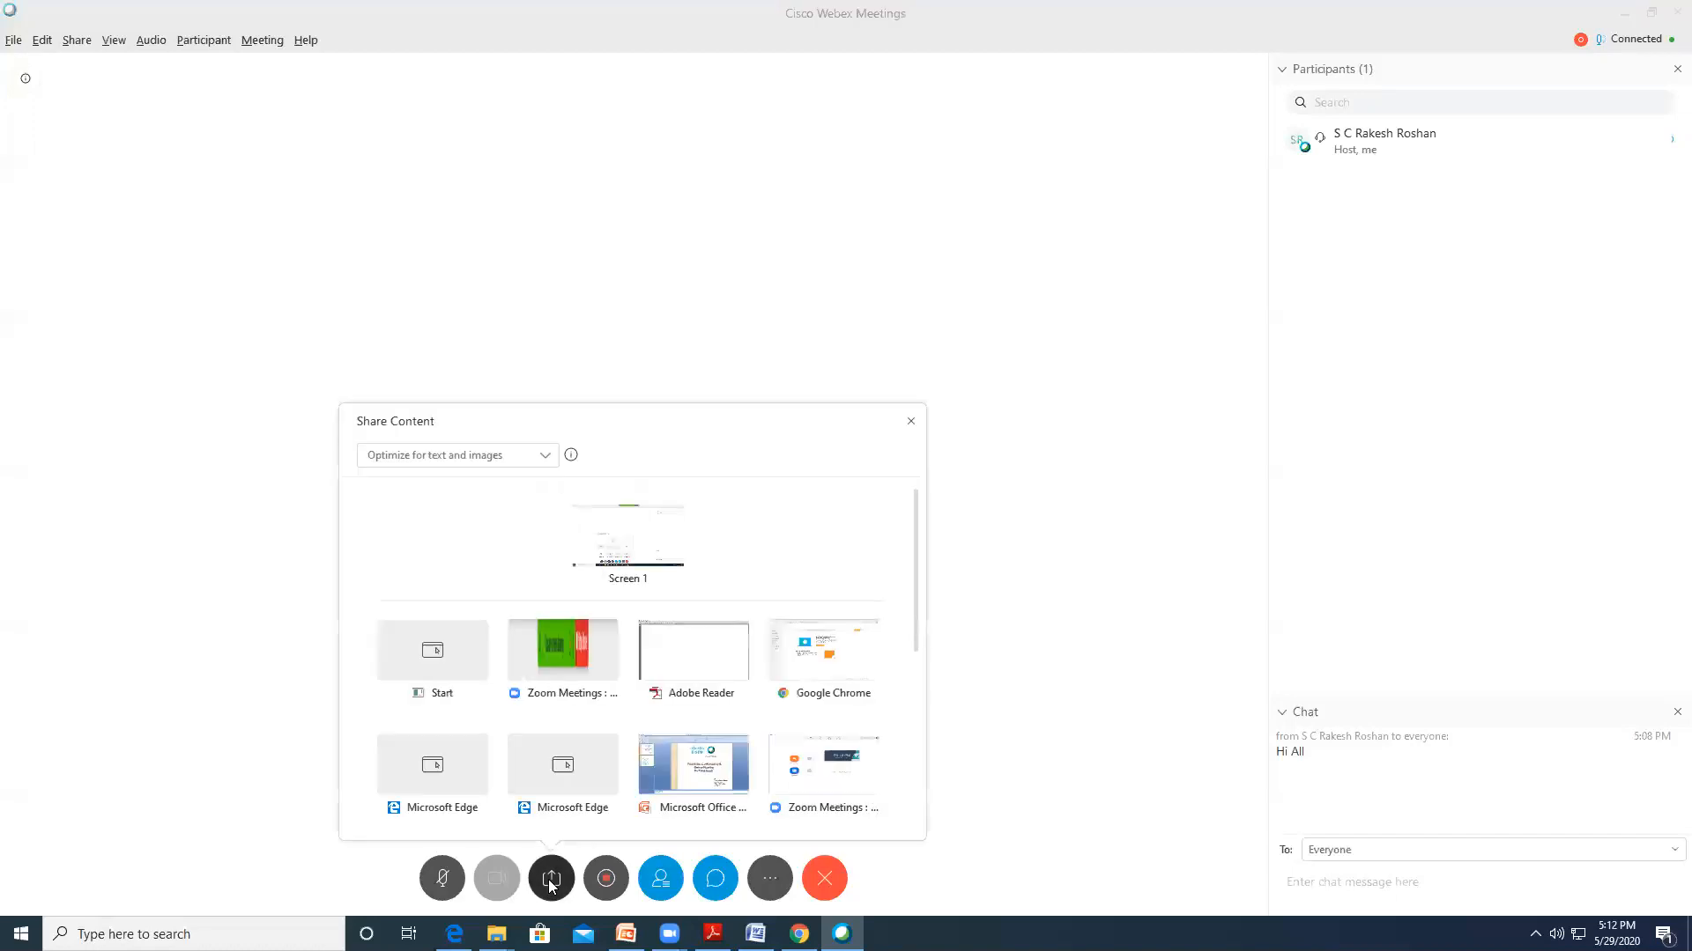
click(693, 651)
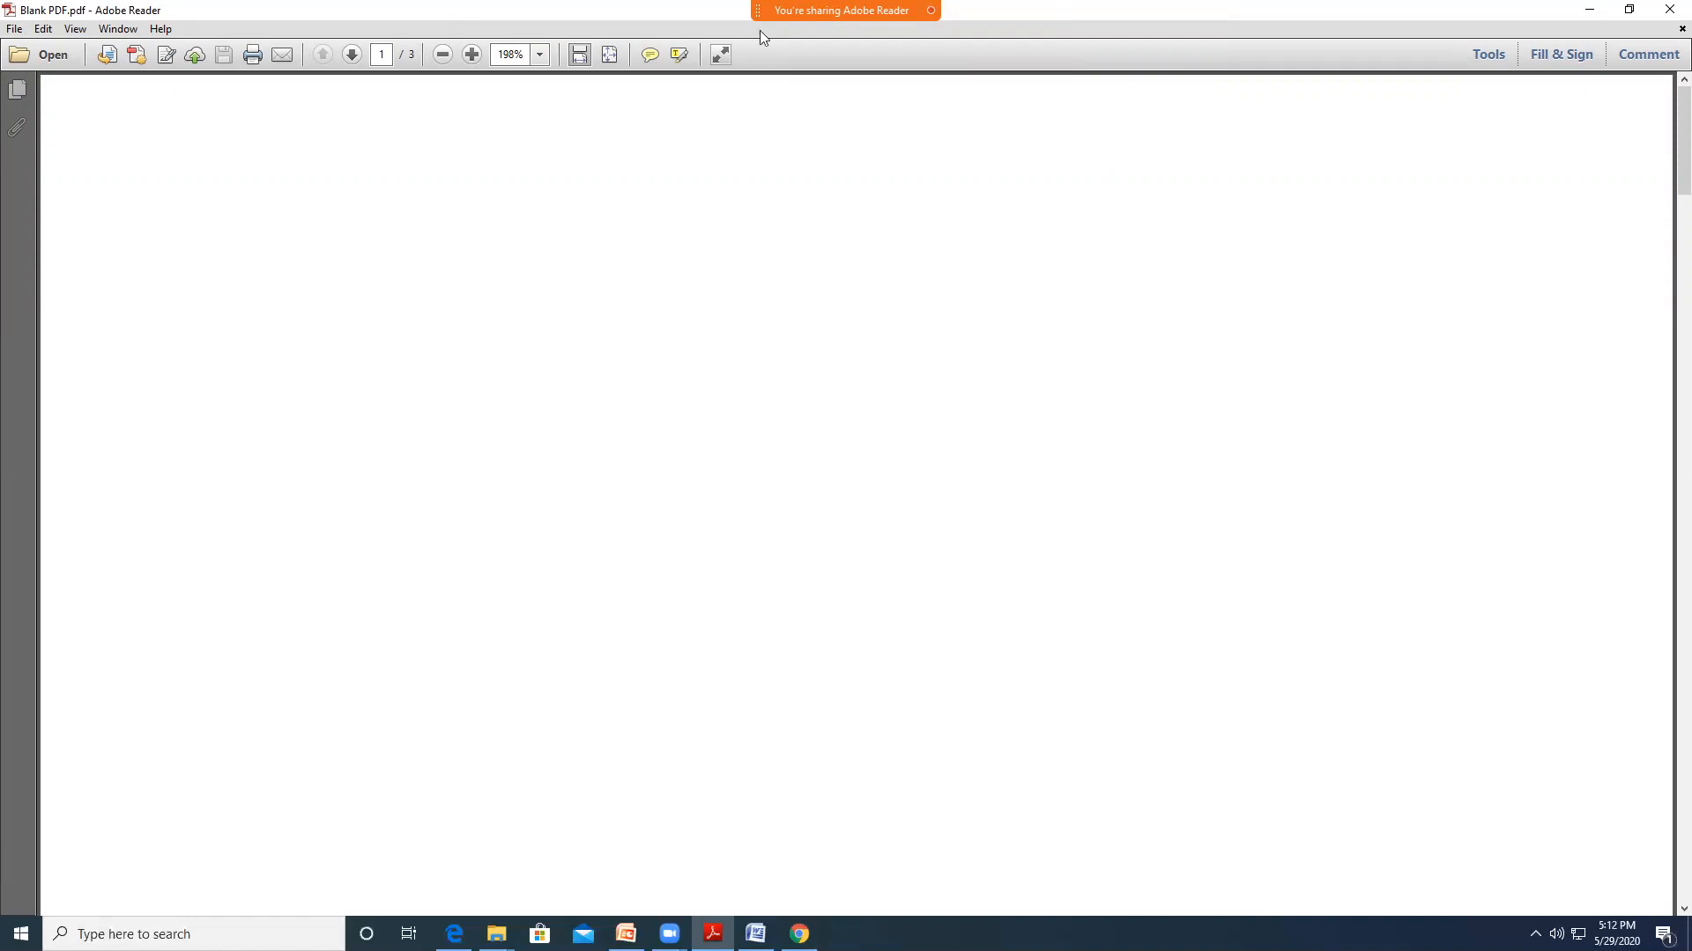
mouse_move(759, 30)
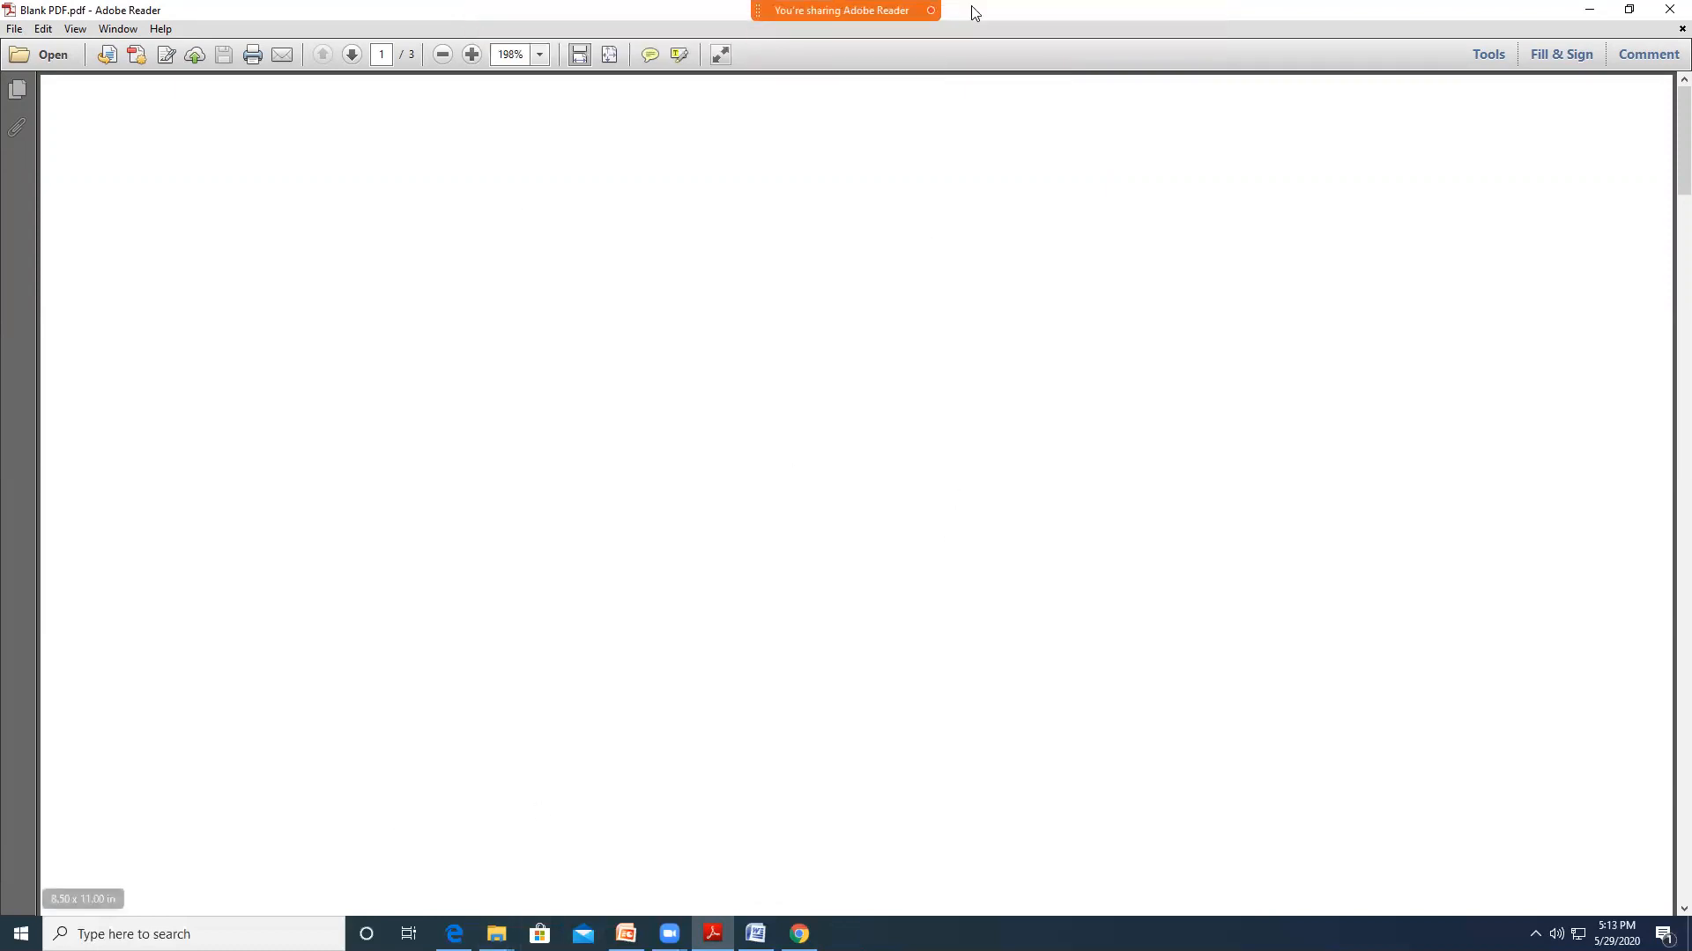
mouse_move(857, 11)
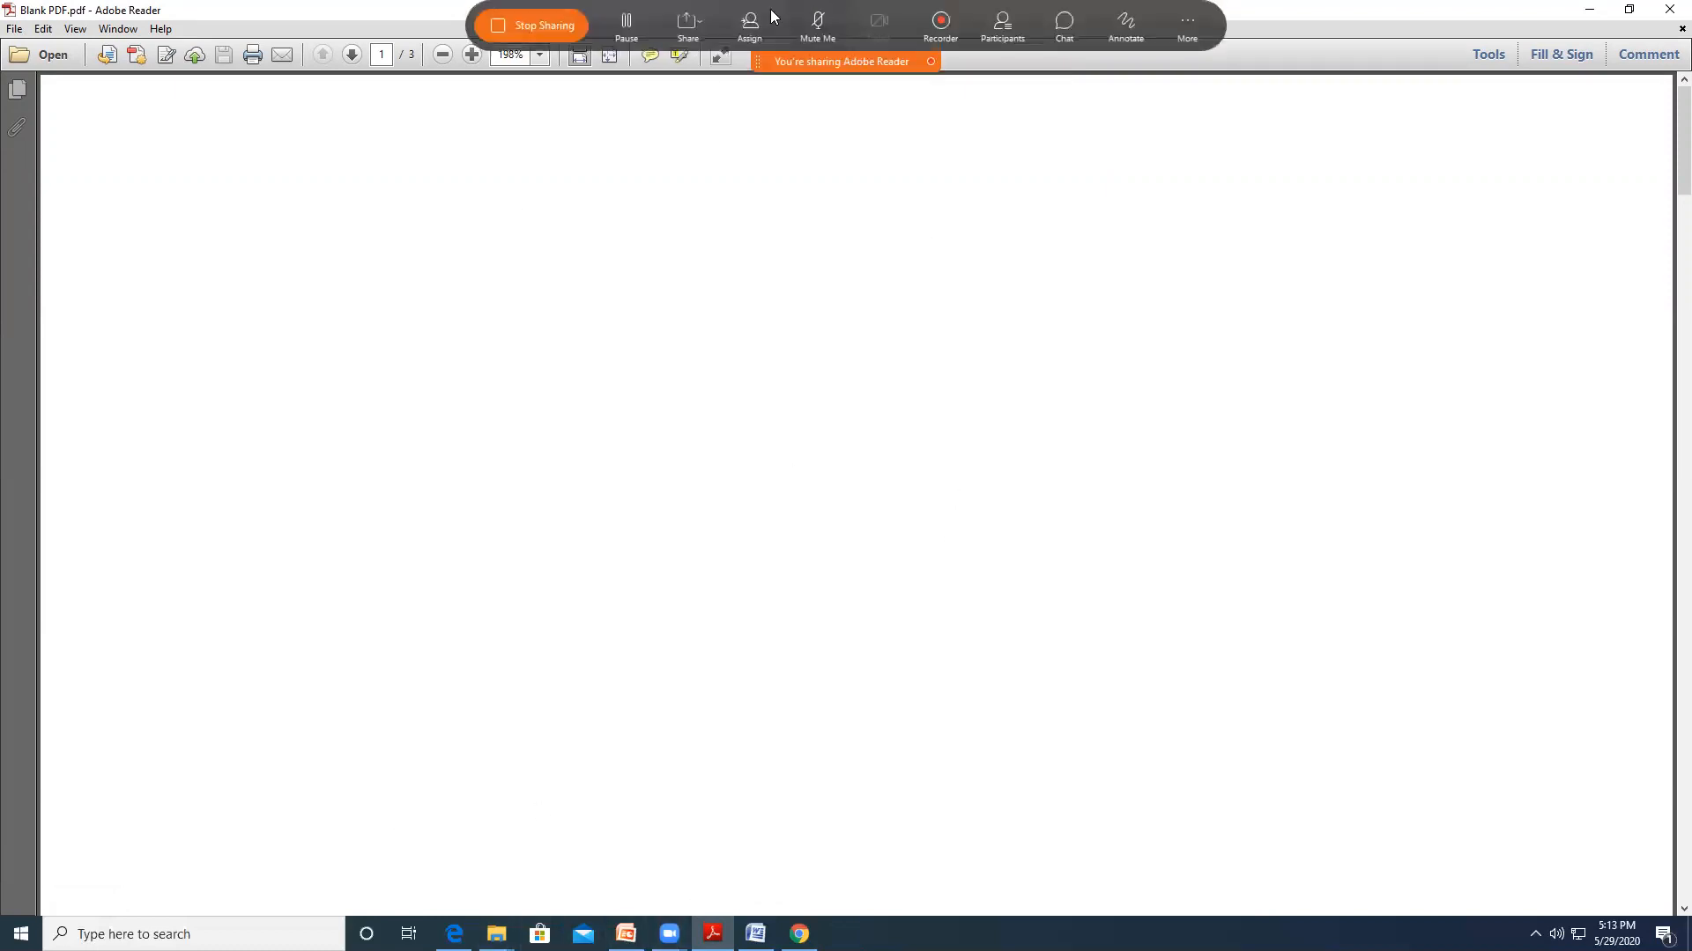
click(544, 28)
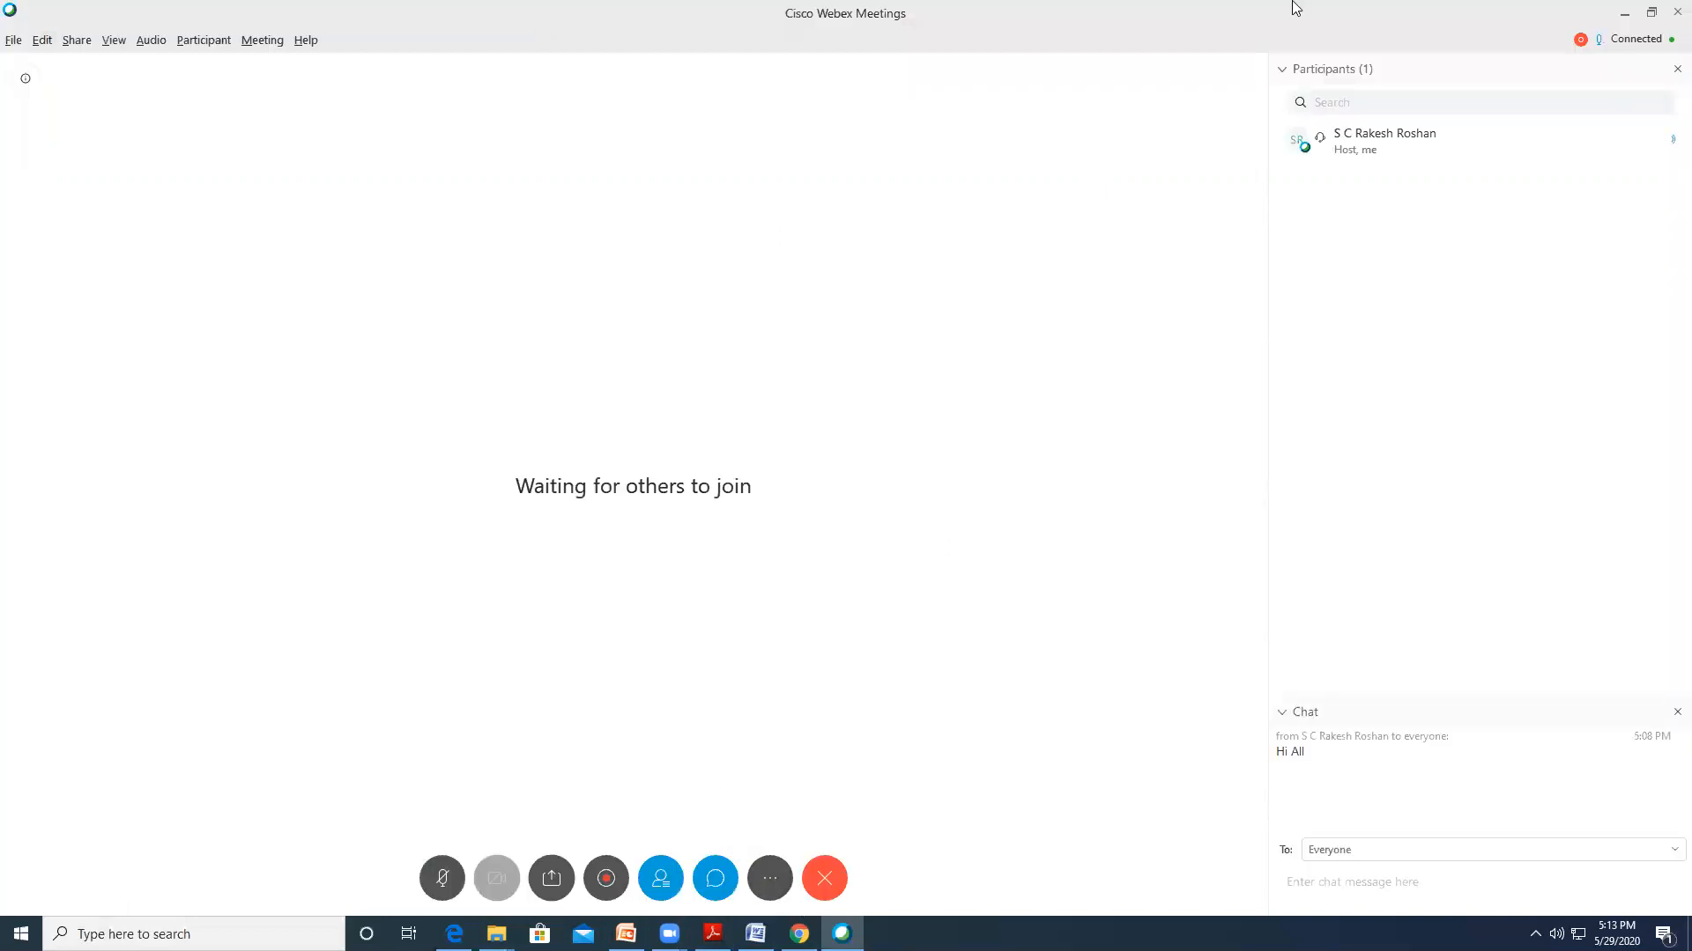
click(14, 41)
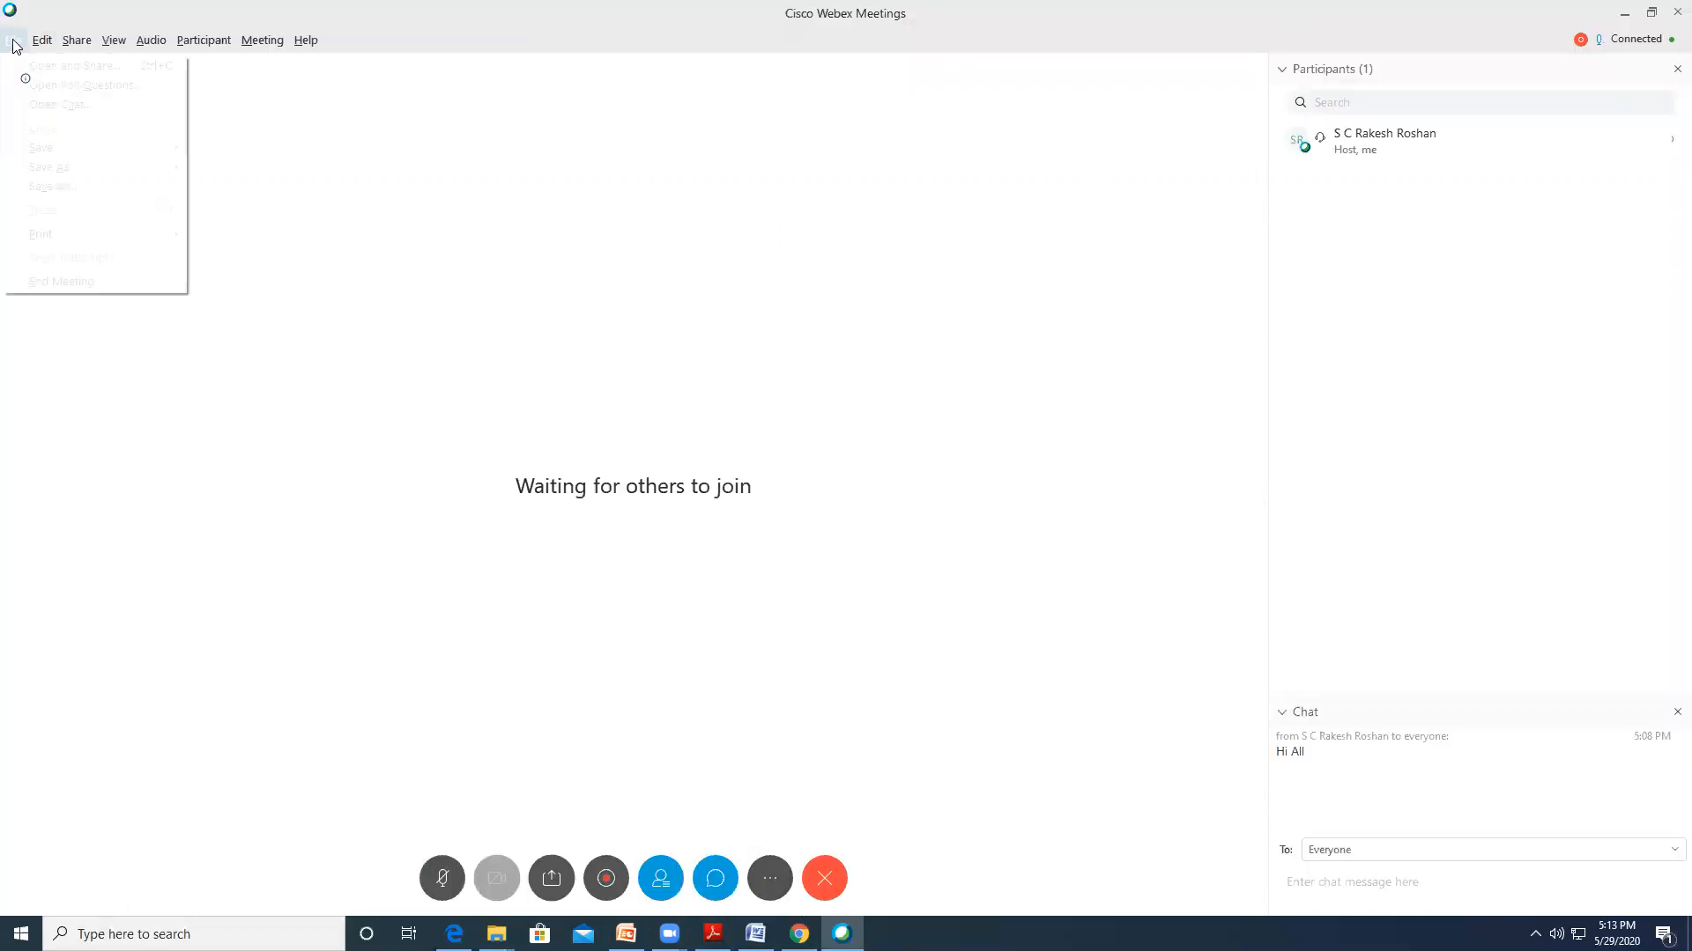
click(62, 85)
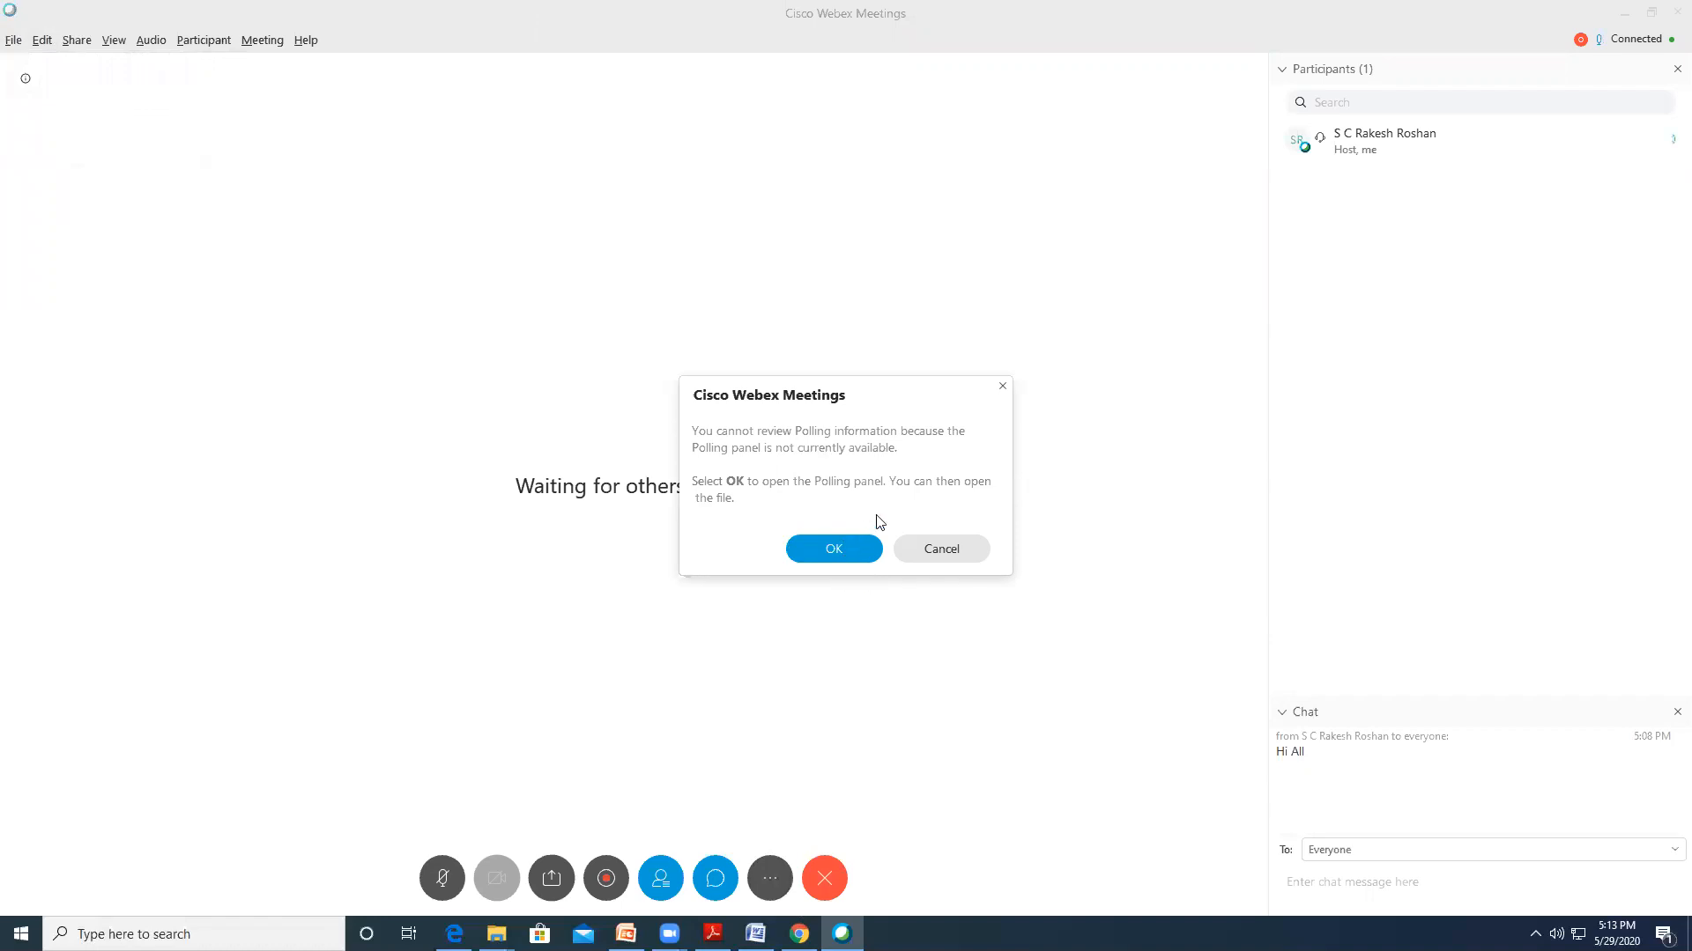
click(939, 553)
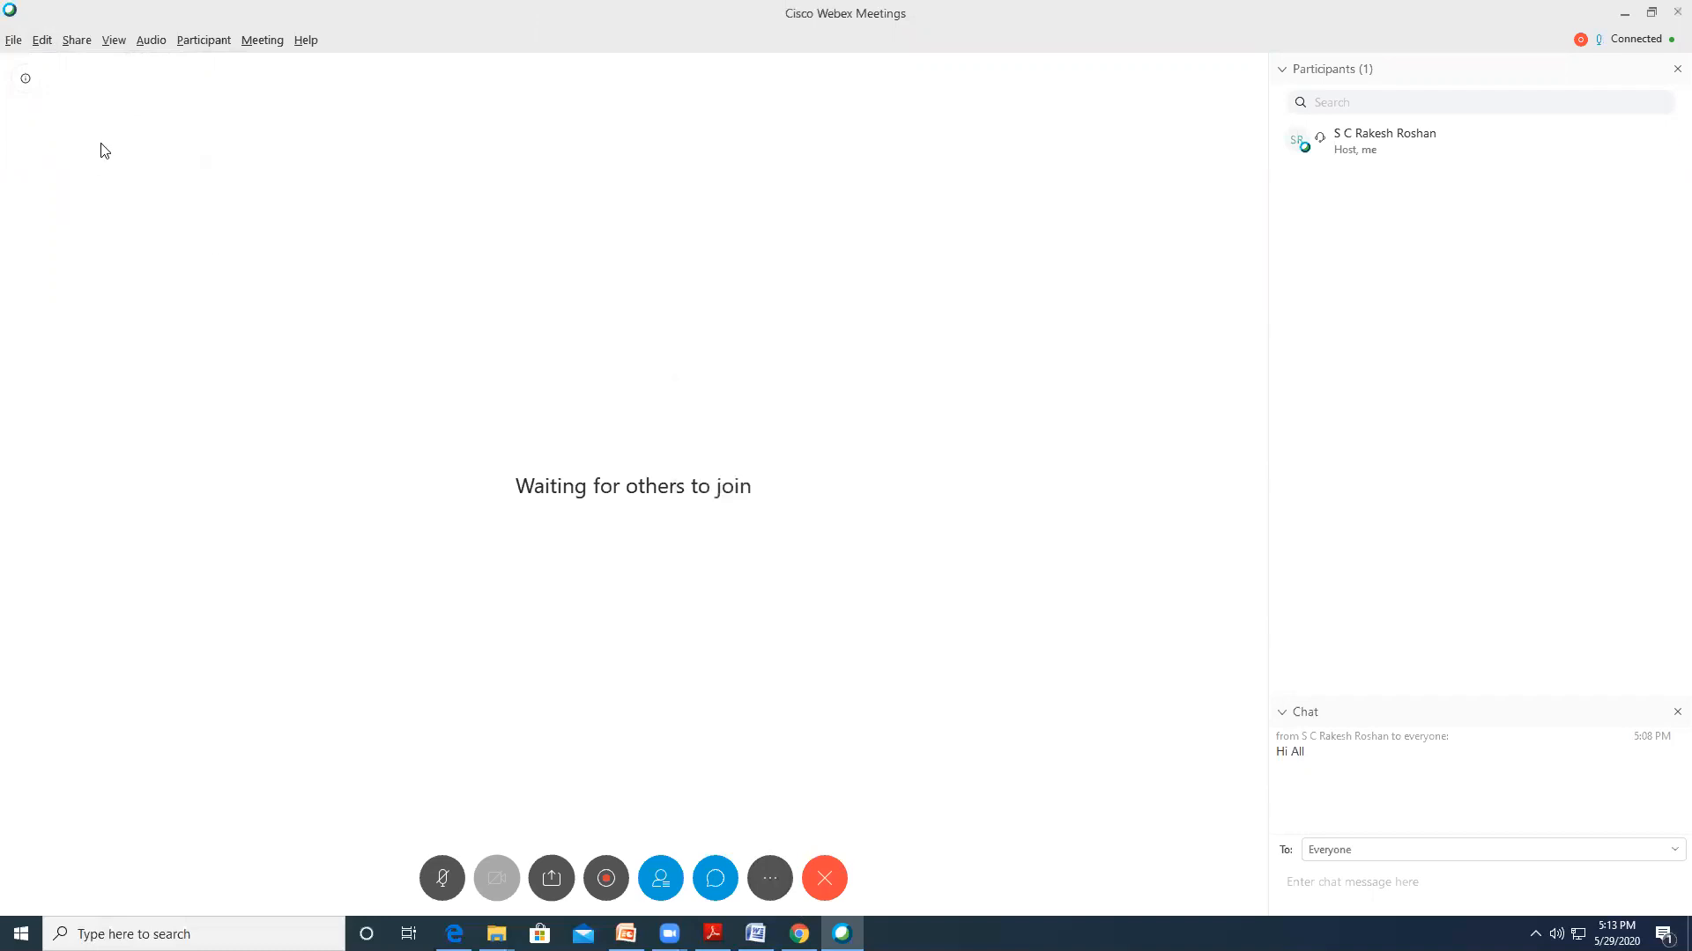
click(74, 44)
mouse_move(113, 46)
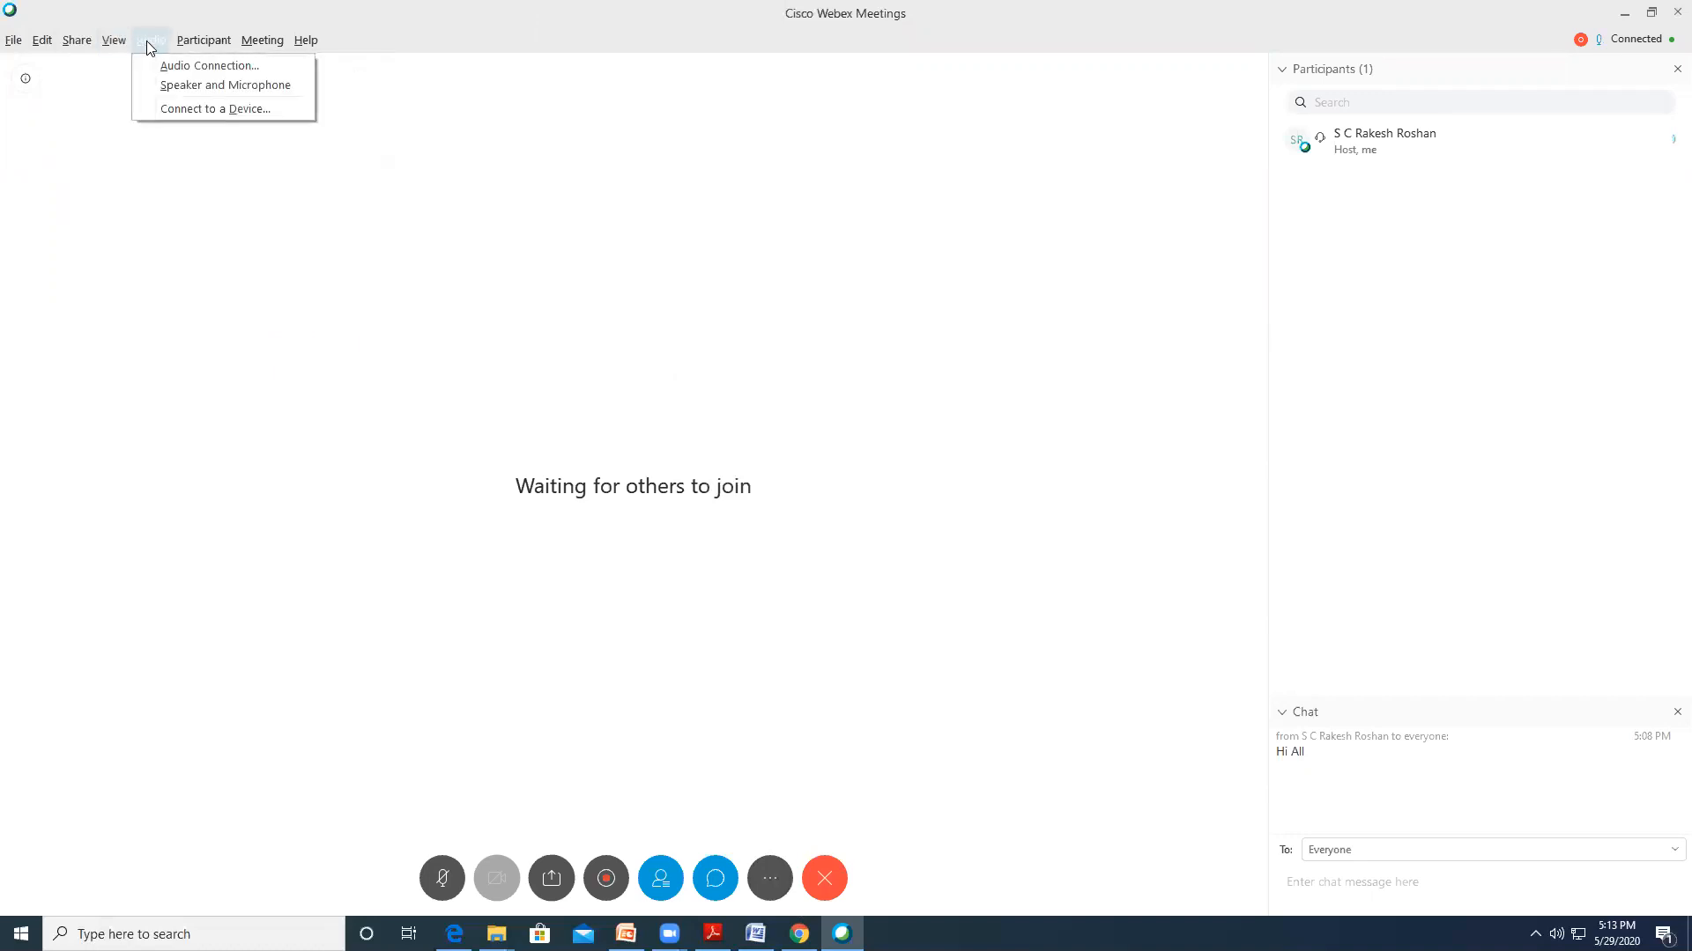
mouse_move(205, 41)
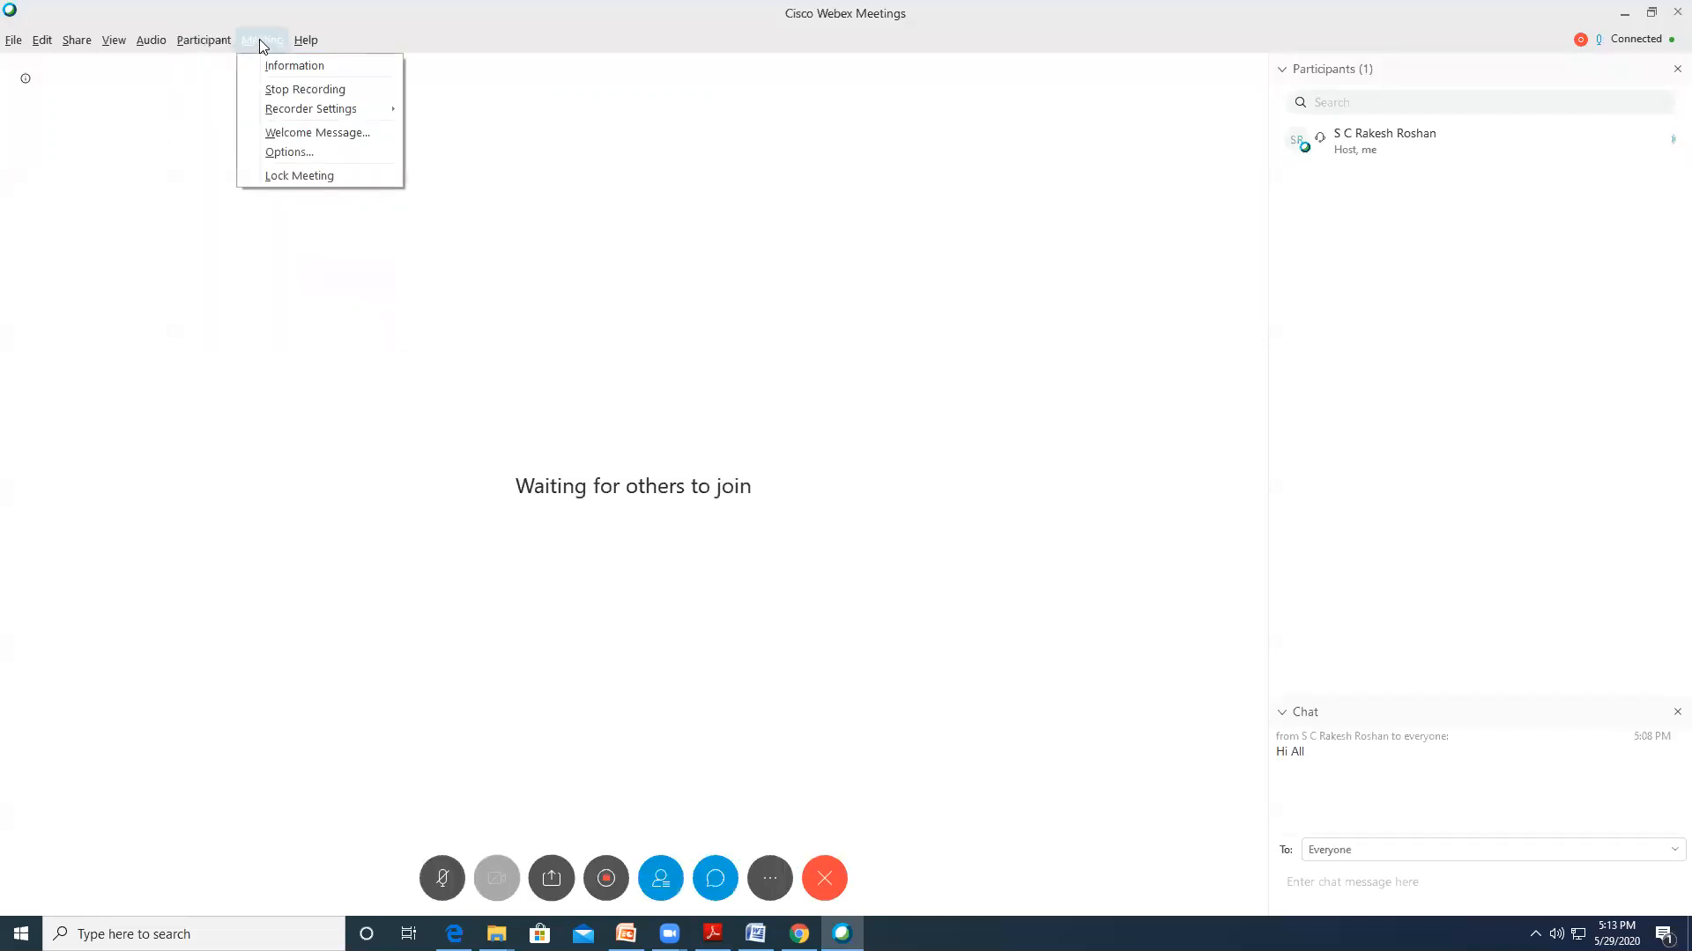
Close the options list, stop the recording from the Recorder popup, and open the End Meeting confirmation
mouse_move(318, 113)
click(525, 425)
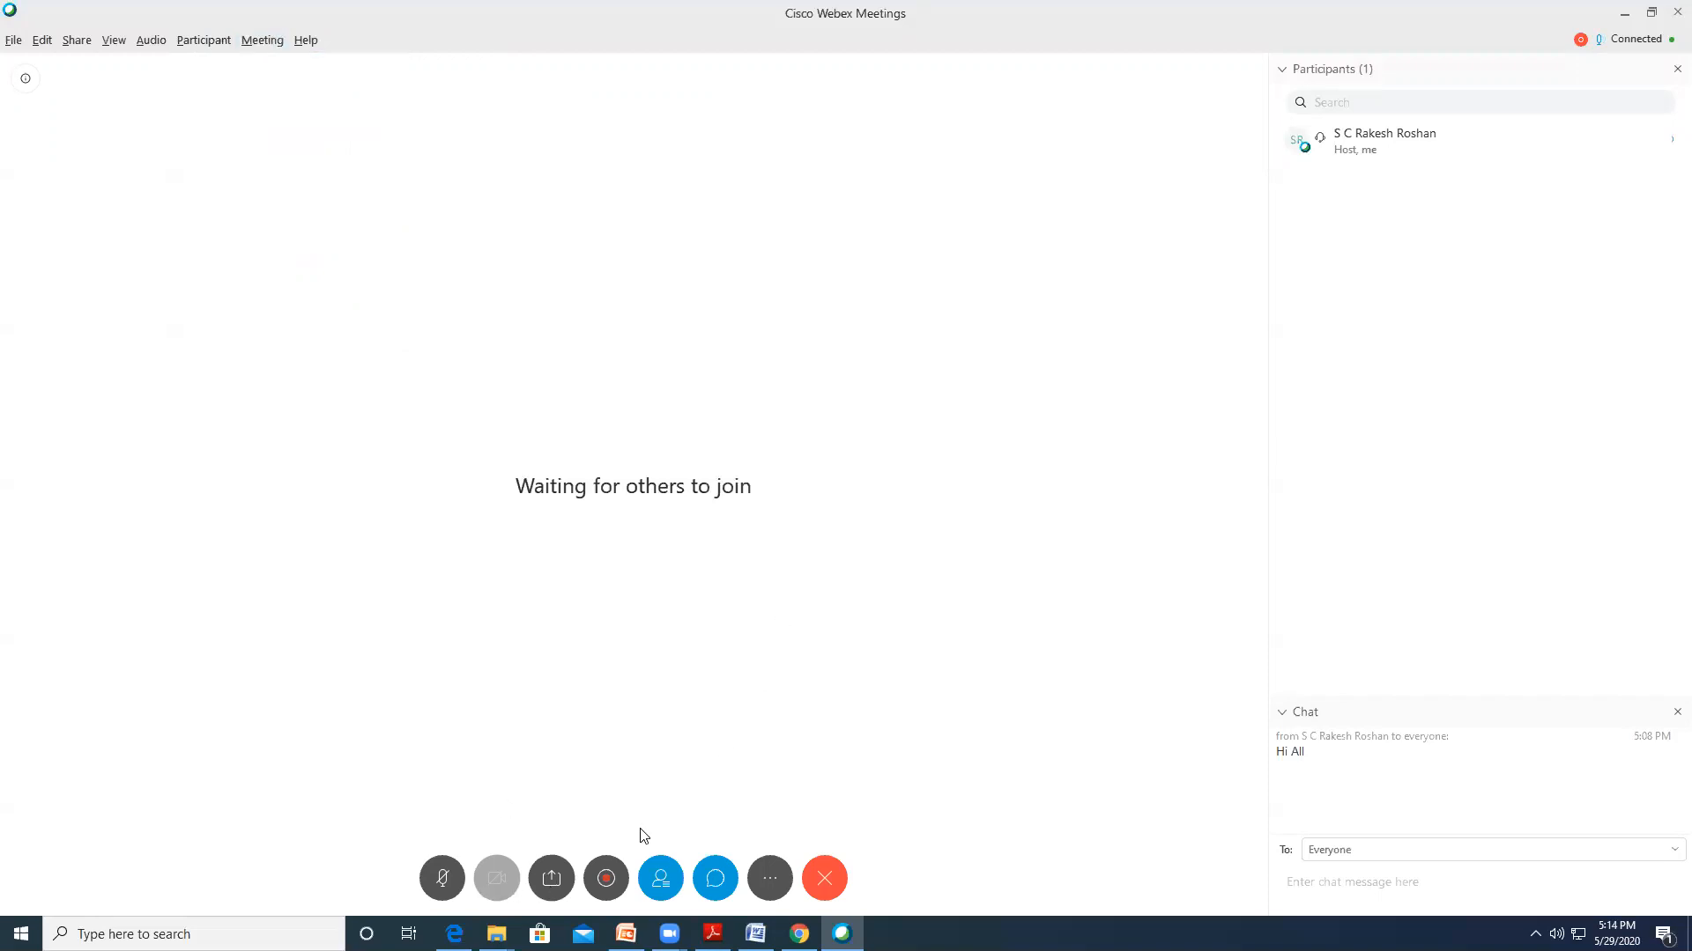
click(606, 881)
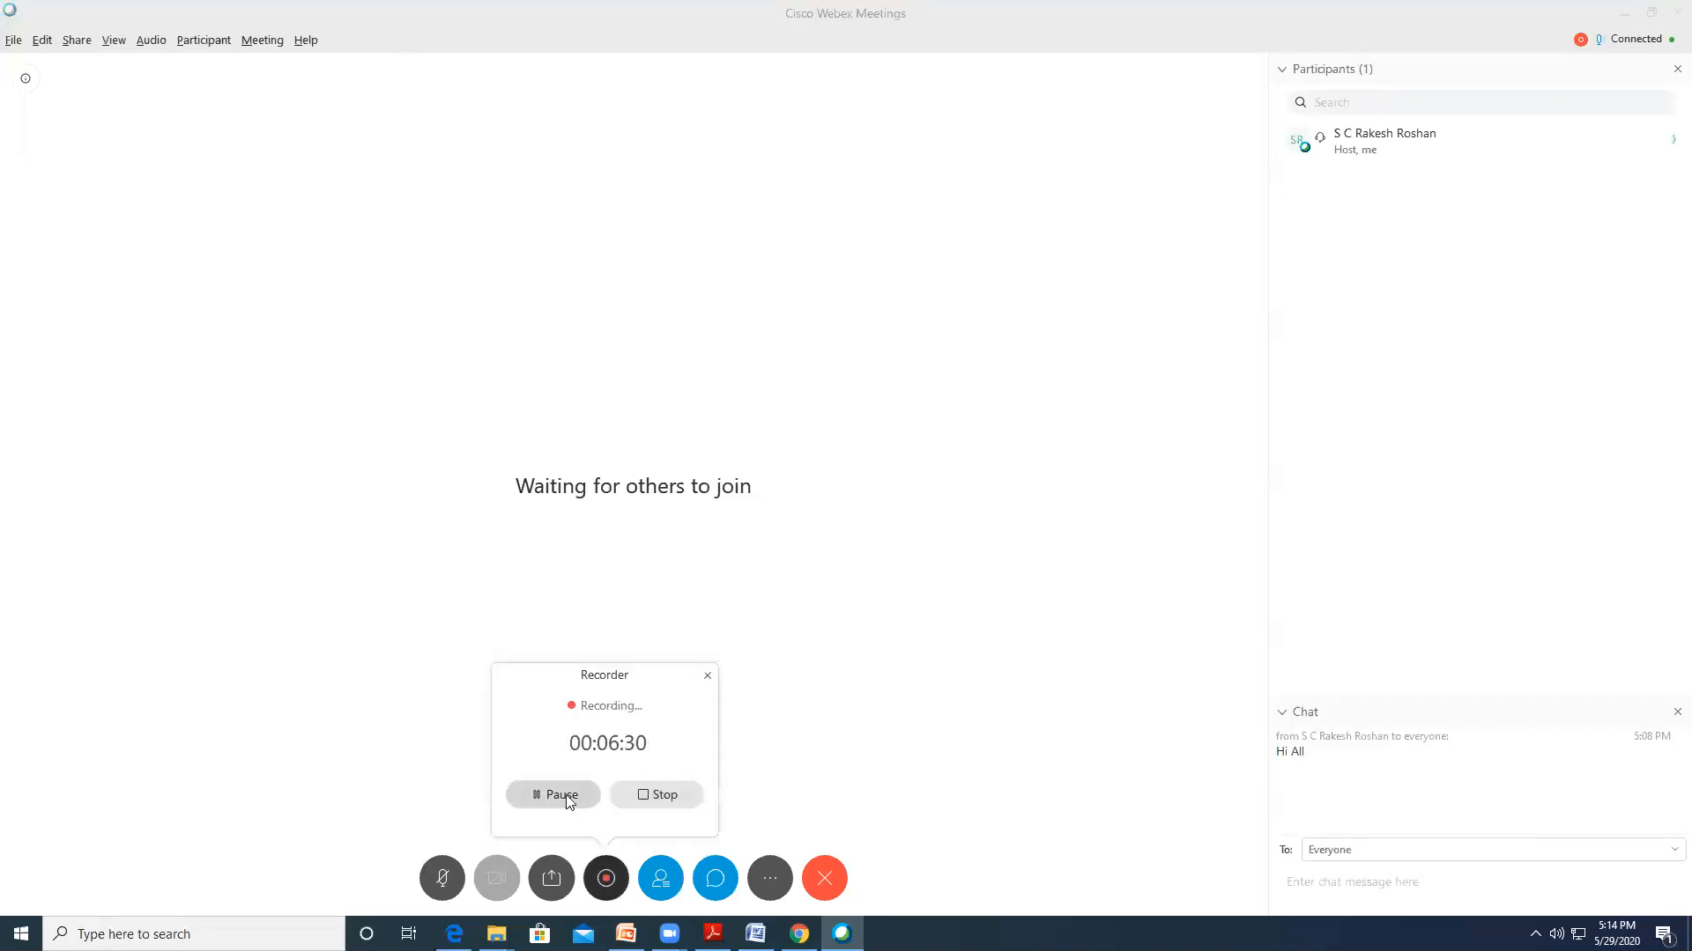
click(652, 795)
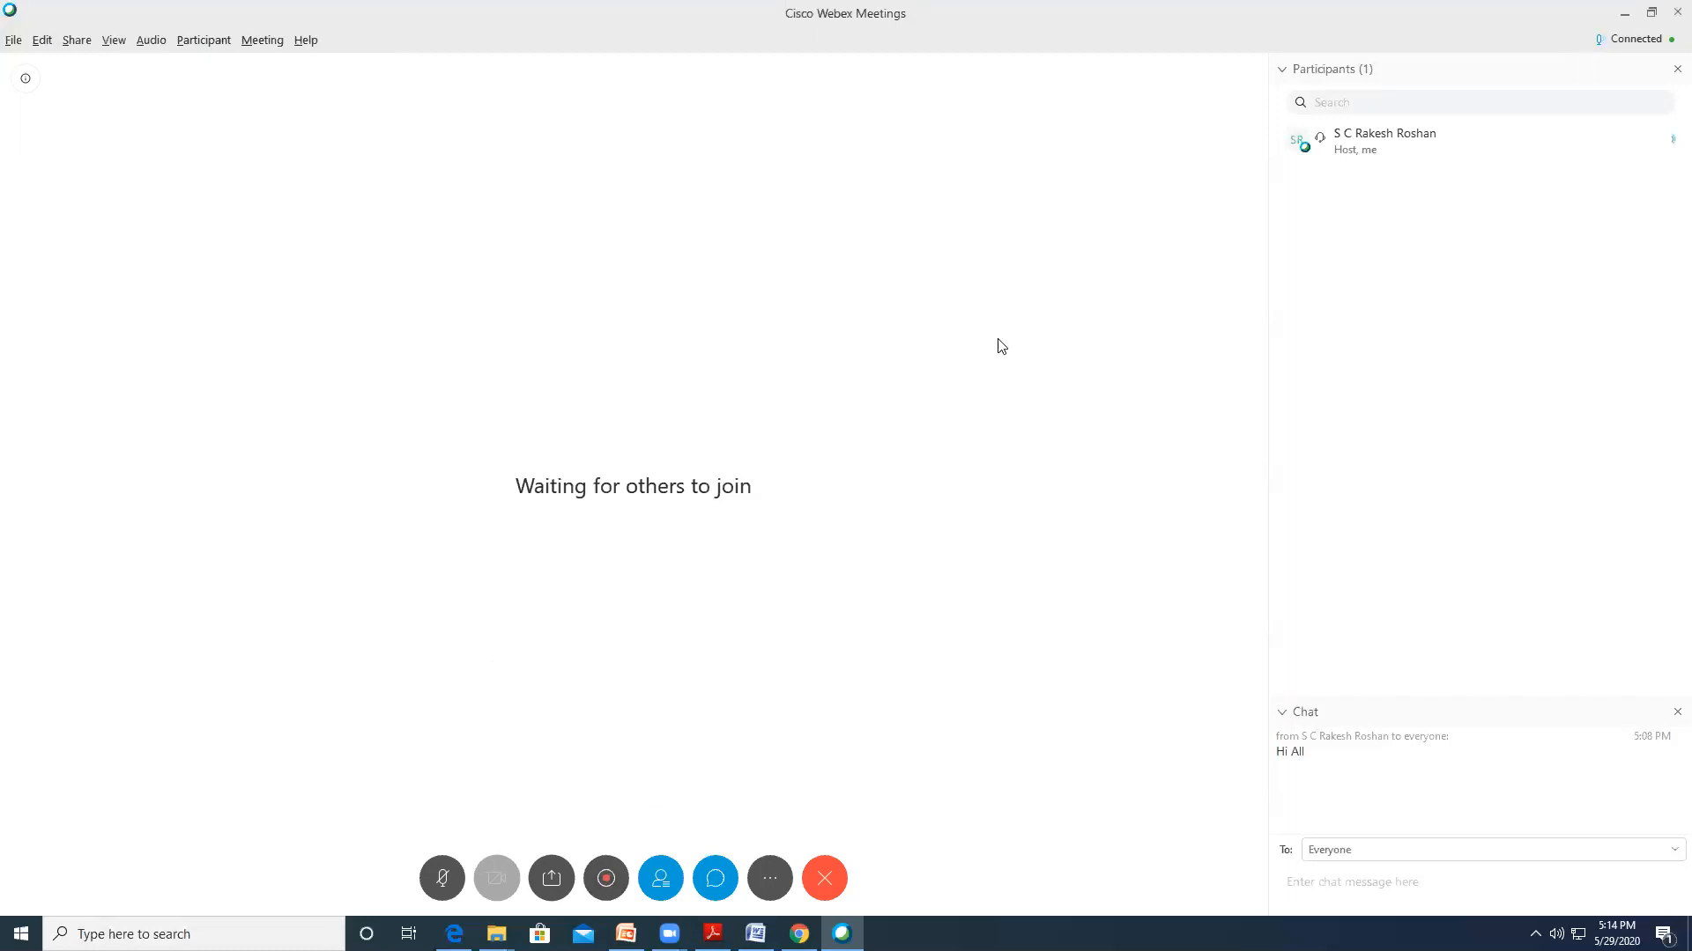
click(823, 878)
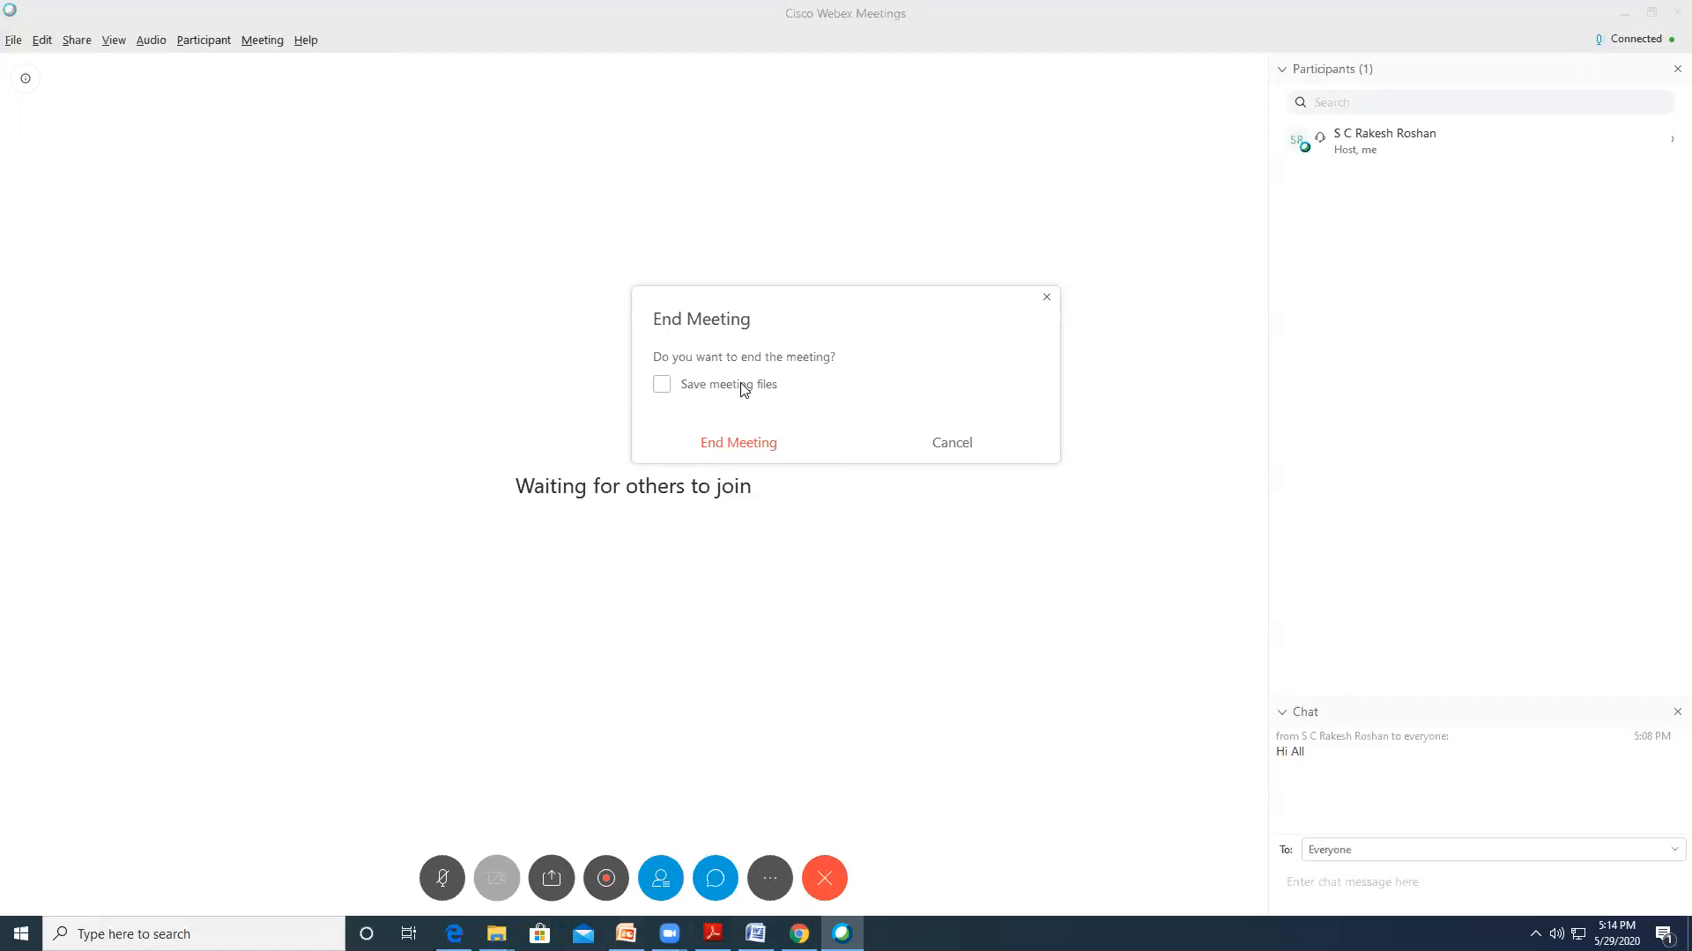
Confirm End Meeting with Save meeting files left unchecked
click(746, 447)
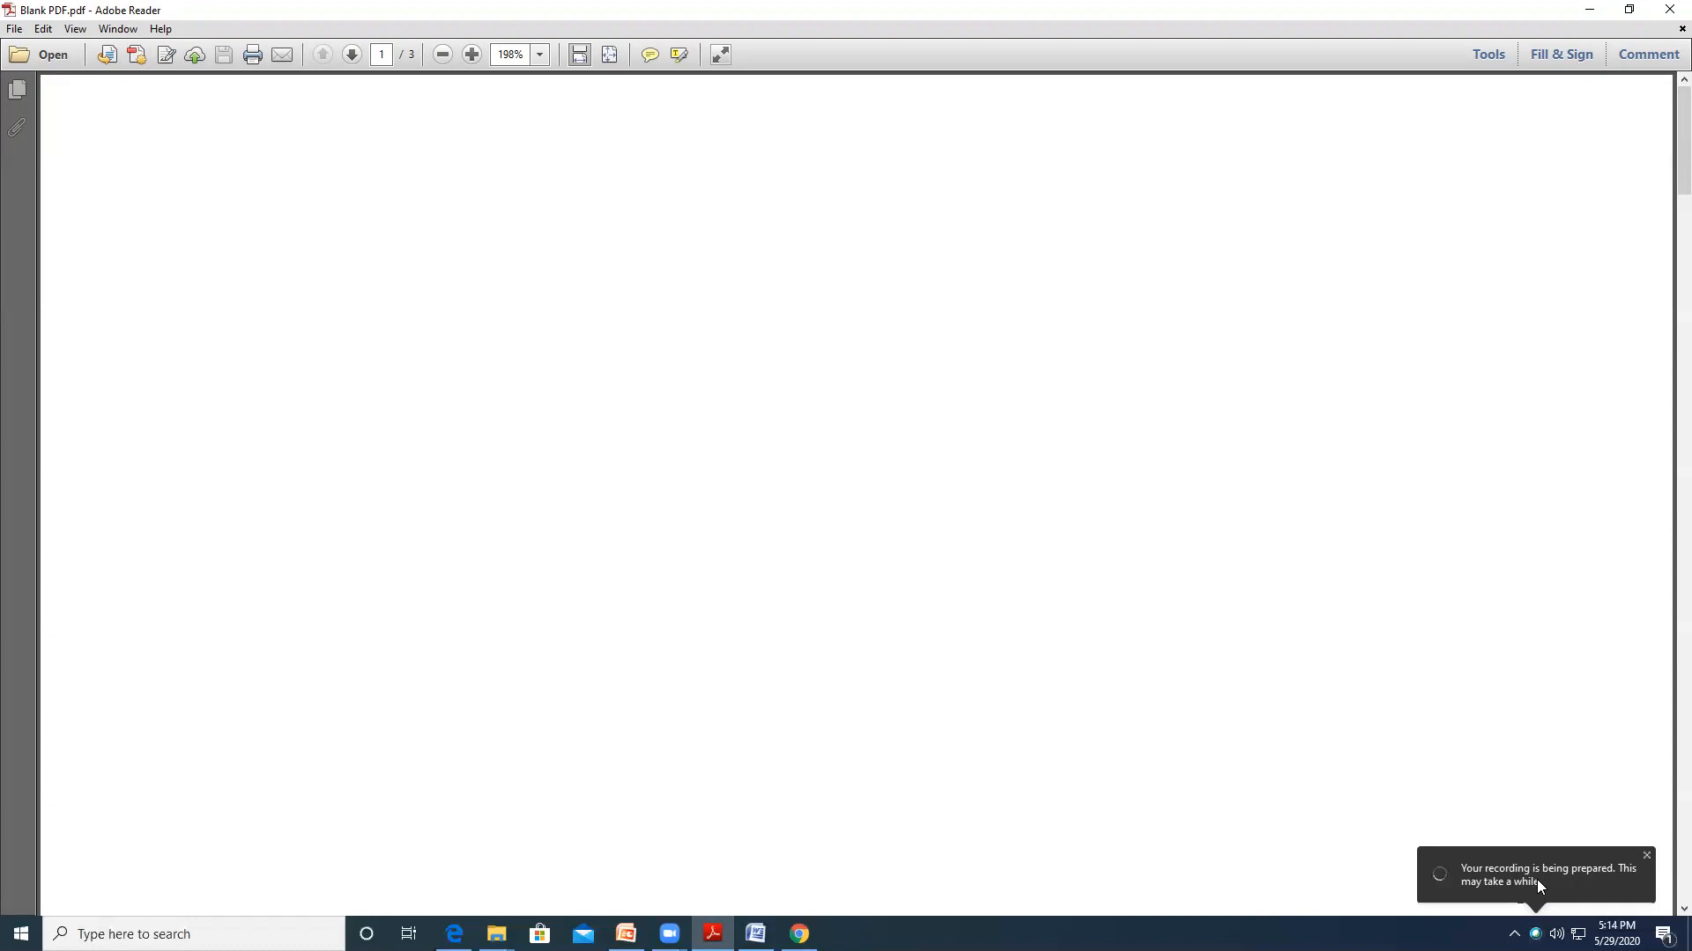
mouse_move(799, 934)
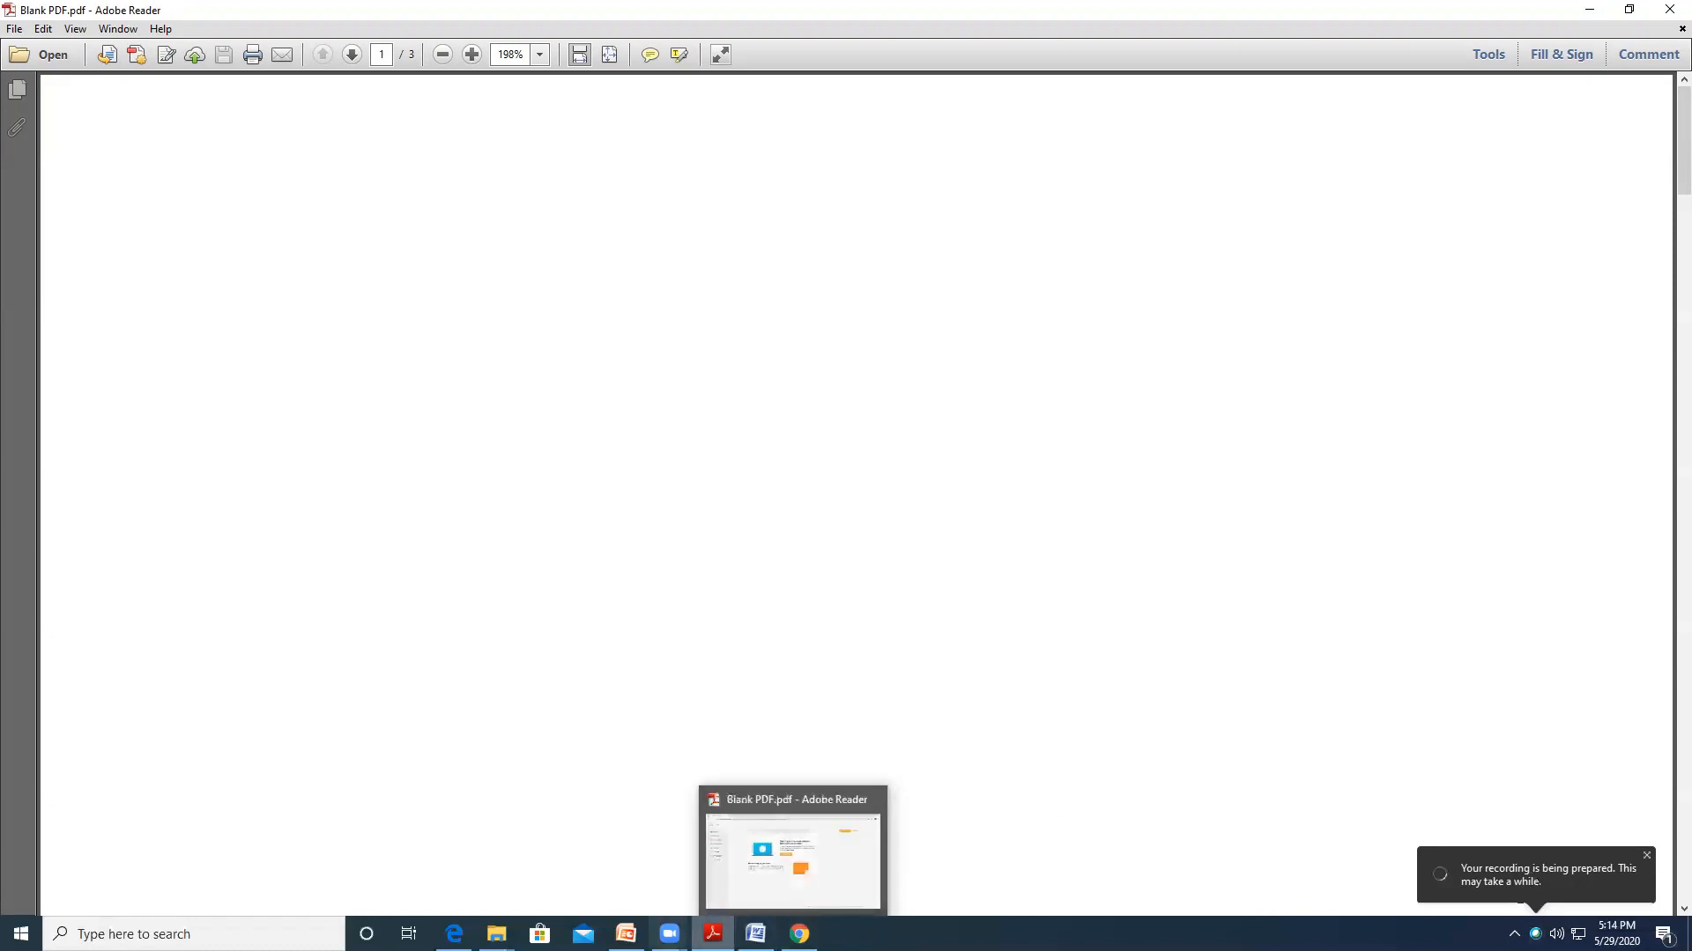